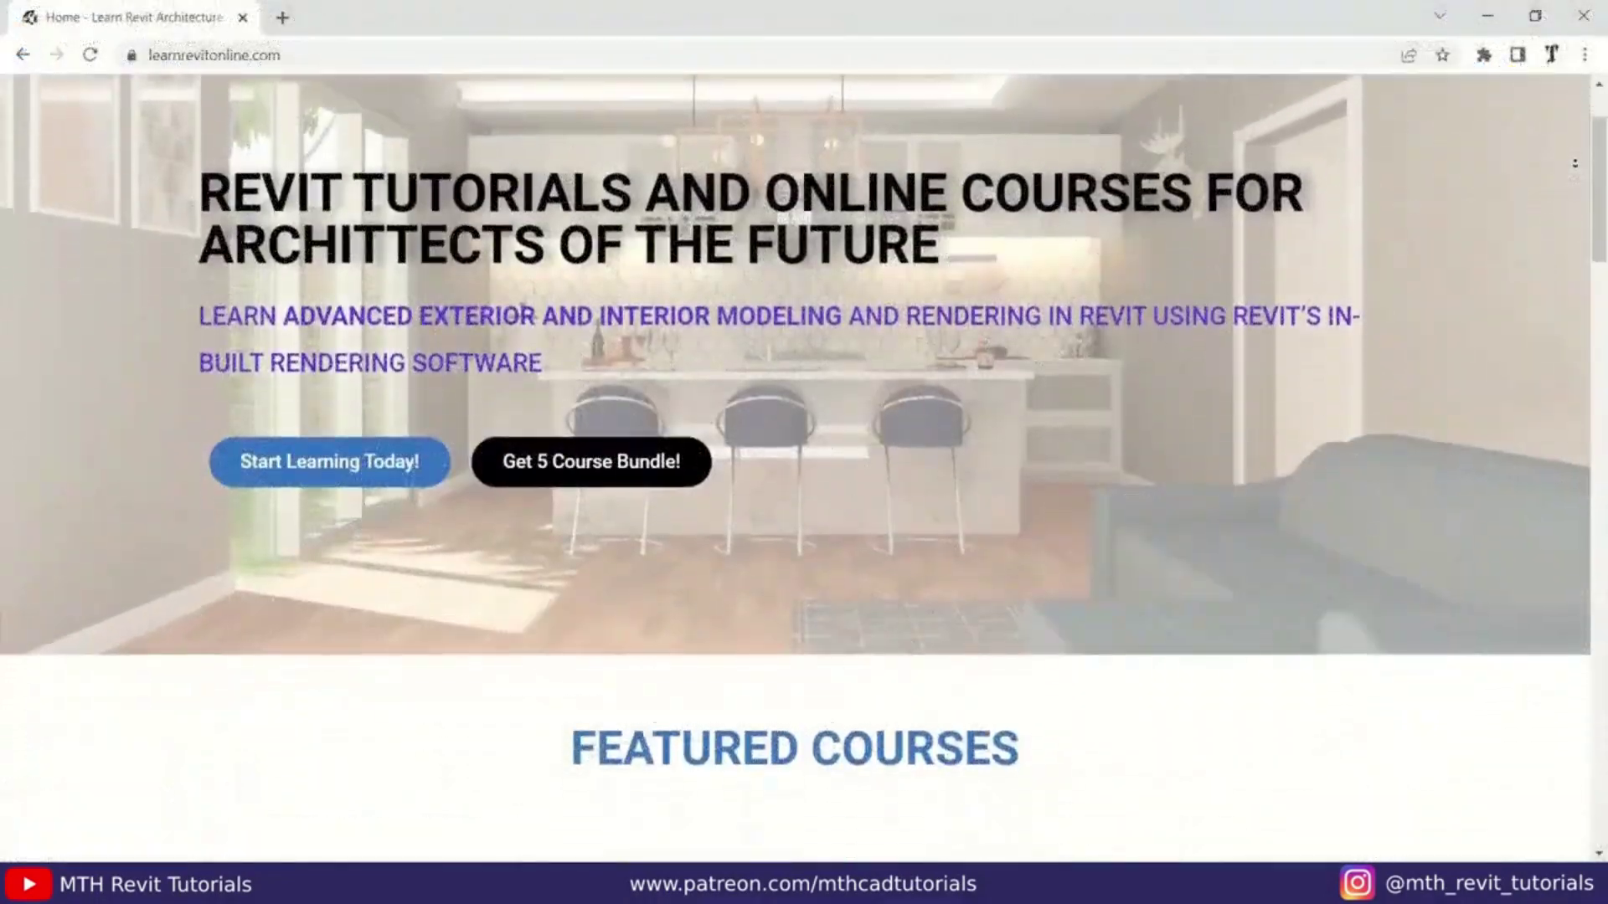
- Scroll down the learnrevitonline.com home page through the Featured Courses
scroll(804, 392, "down", 4)
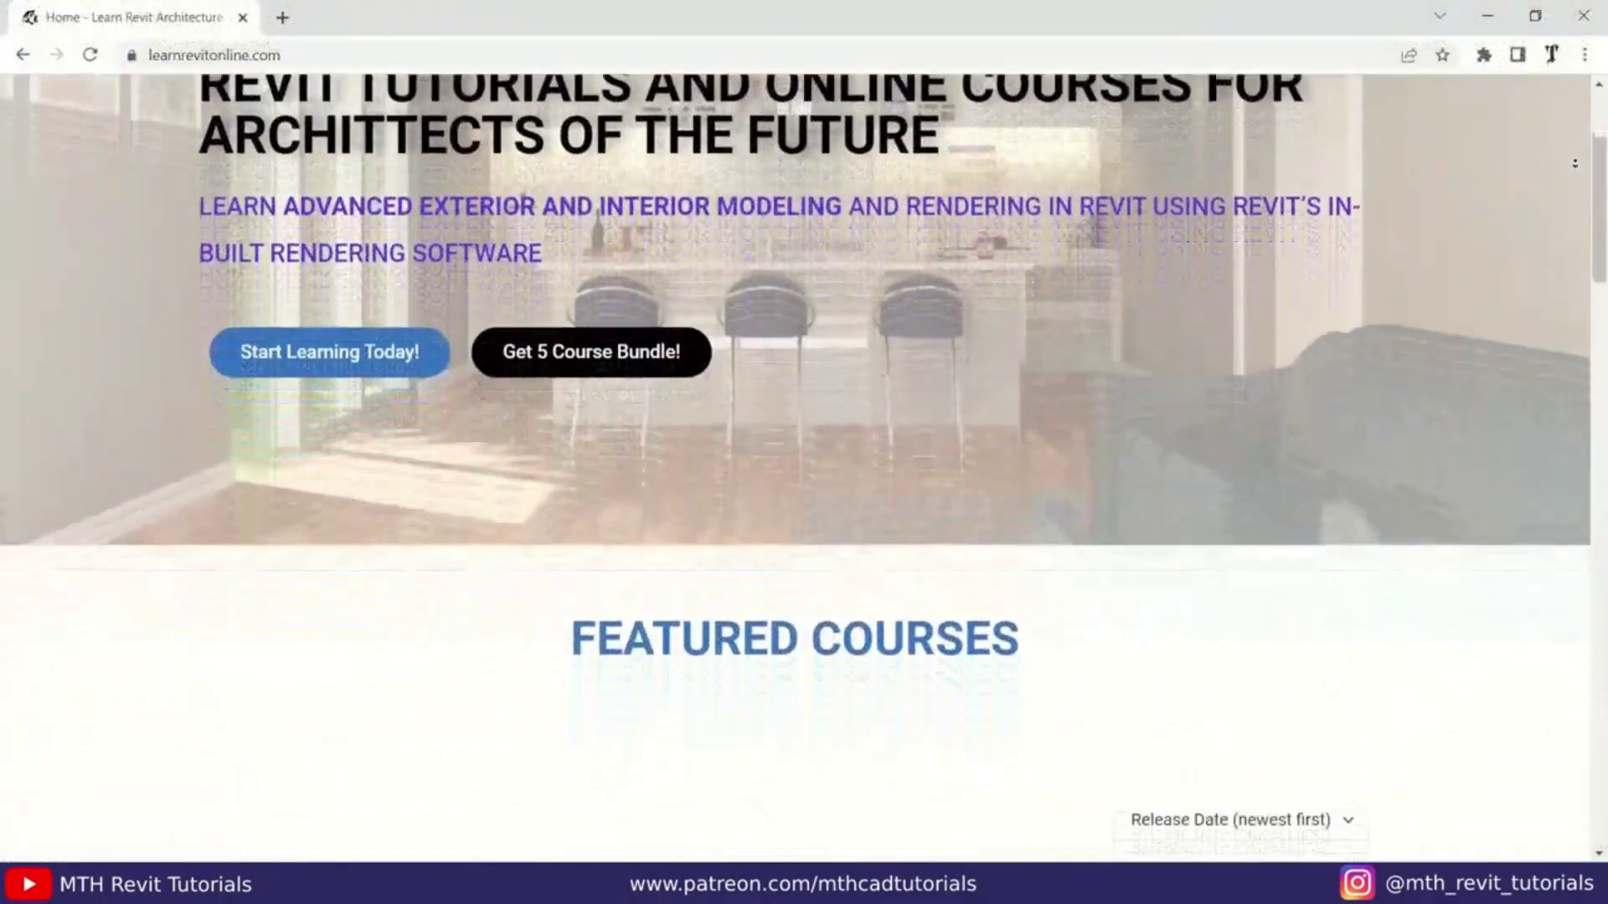
scroll(804, 460, "down", 5)
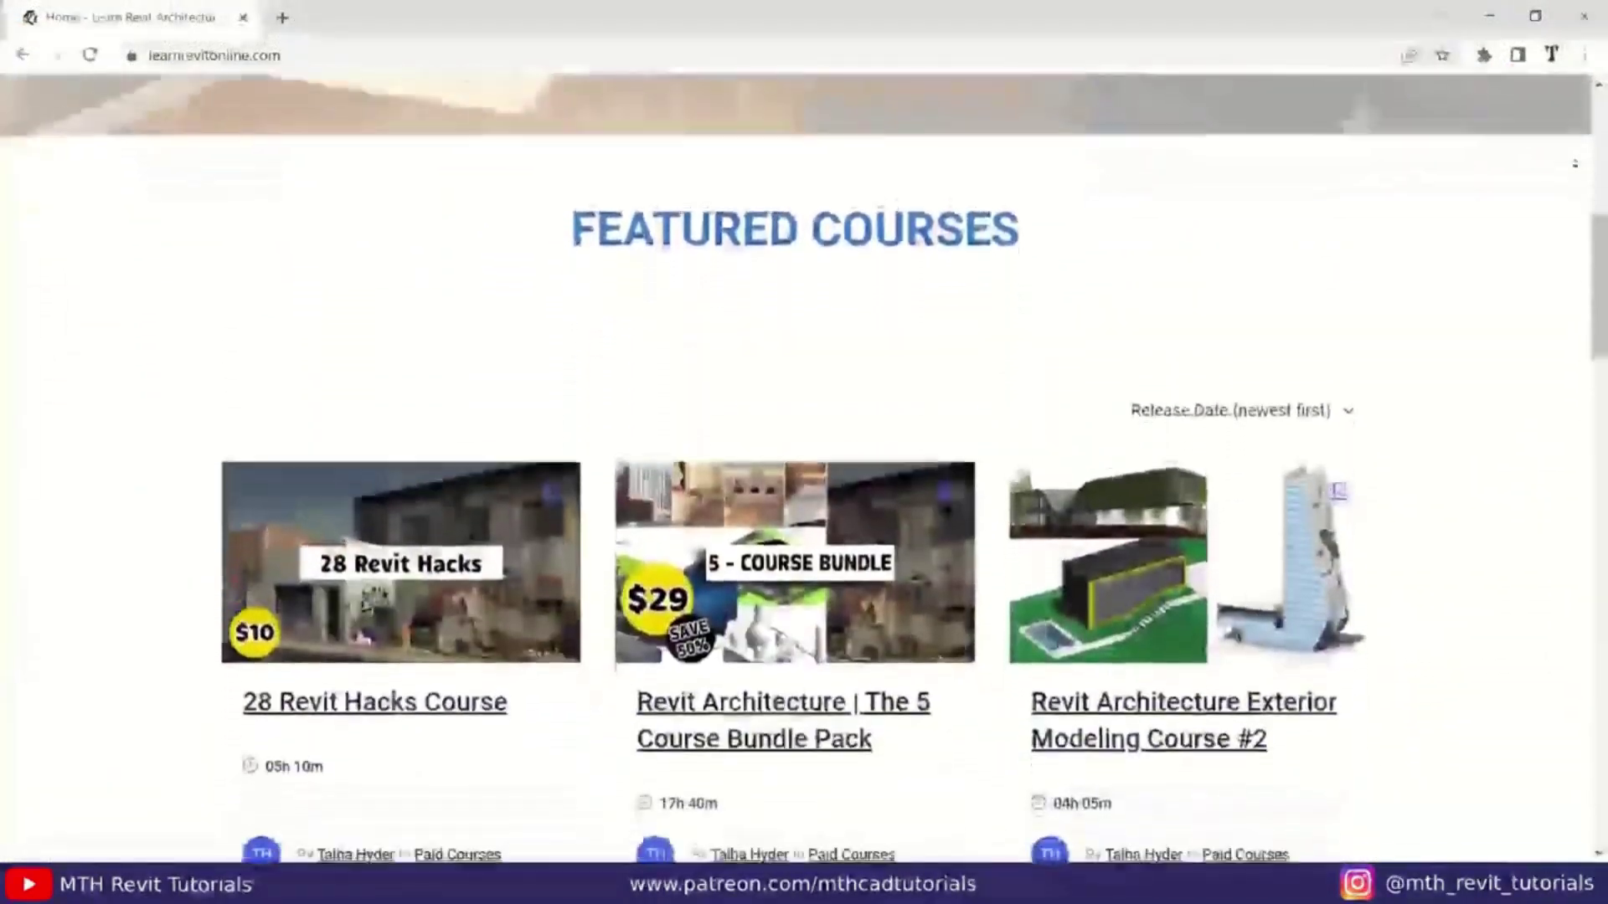
scroll(804, 460, "down", 5)
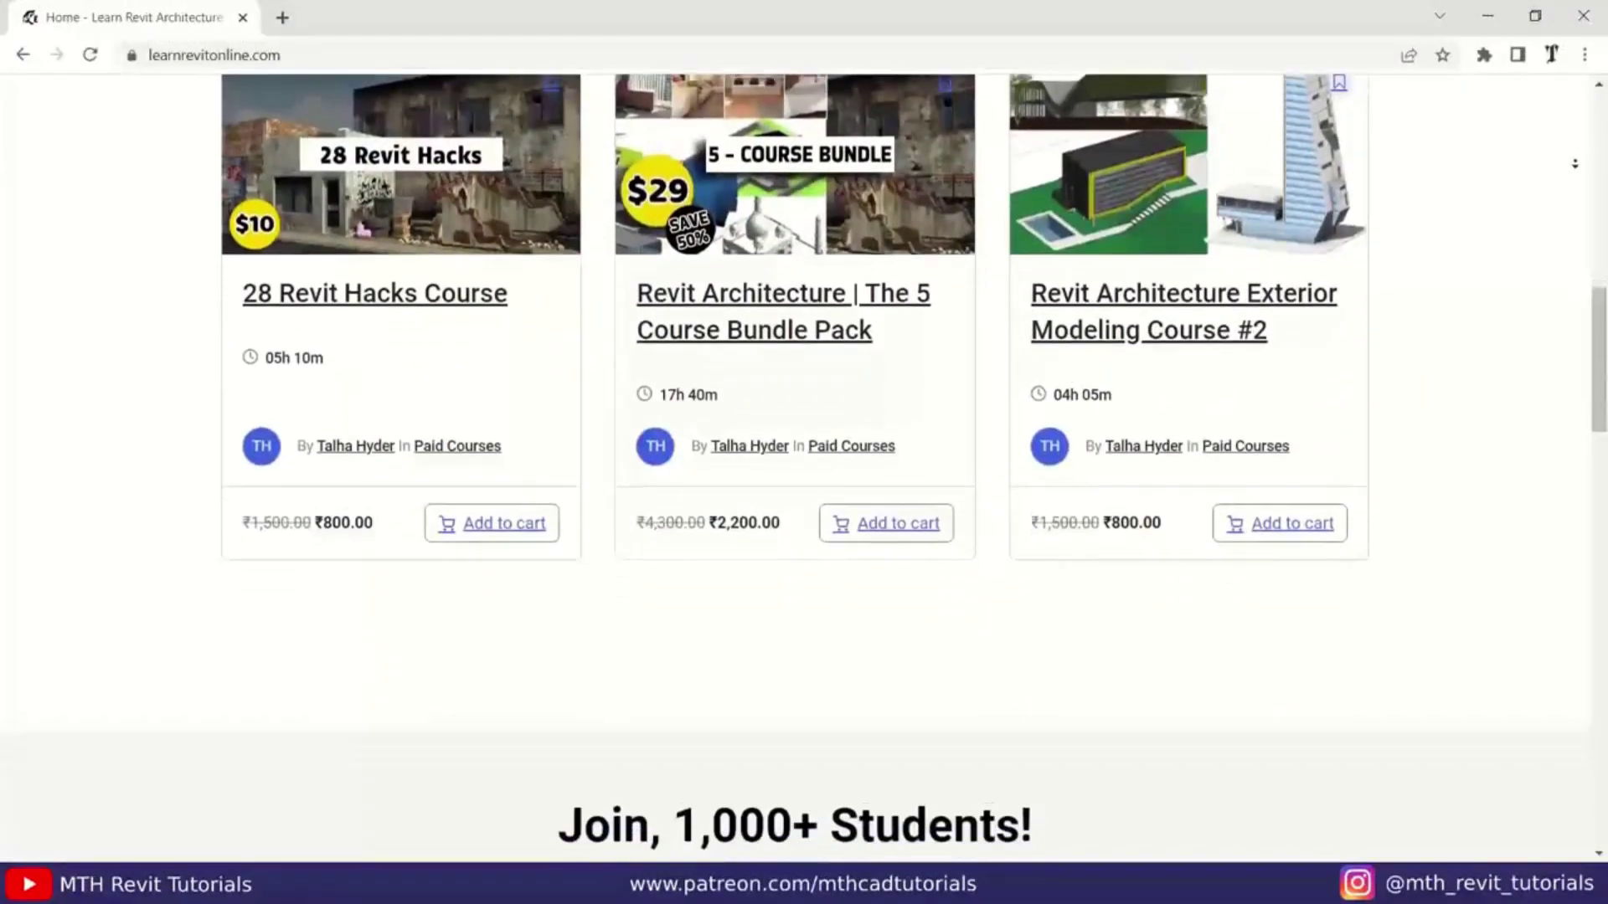
scroll(804, 461, "down", 1)
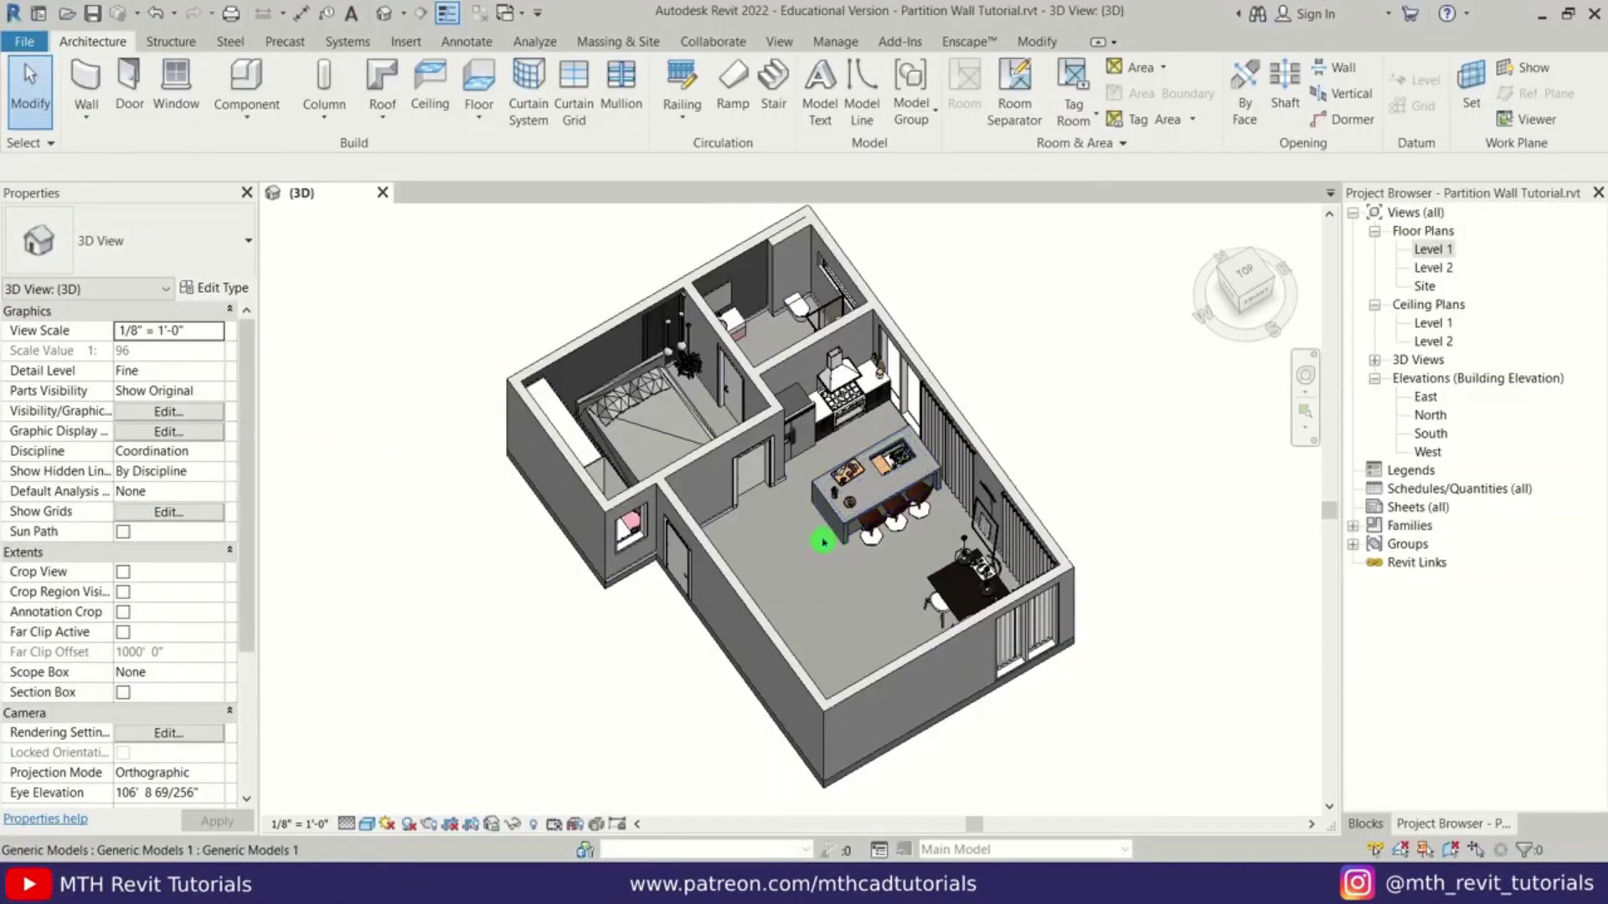
- Zoom and orbit the Revit 3D view to a close-up of the living area
scroll(827, 555, "up", 3)
middle_click_drag(837, 586, 646, 570, "shift")
scroll(647, 569, "up", 6)
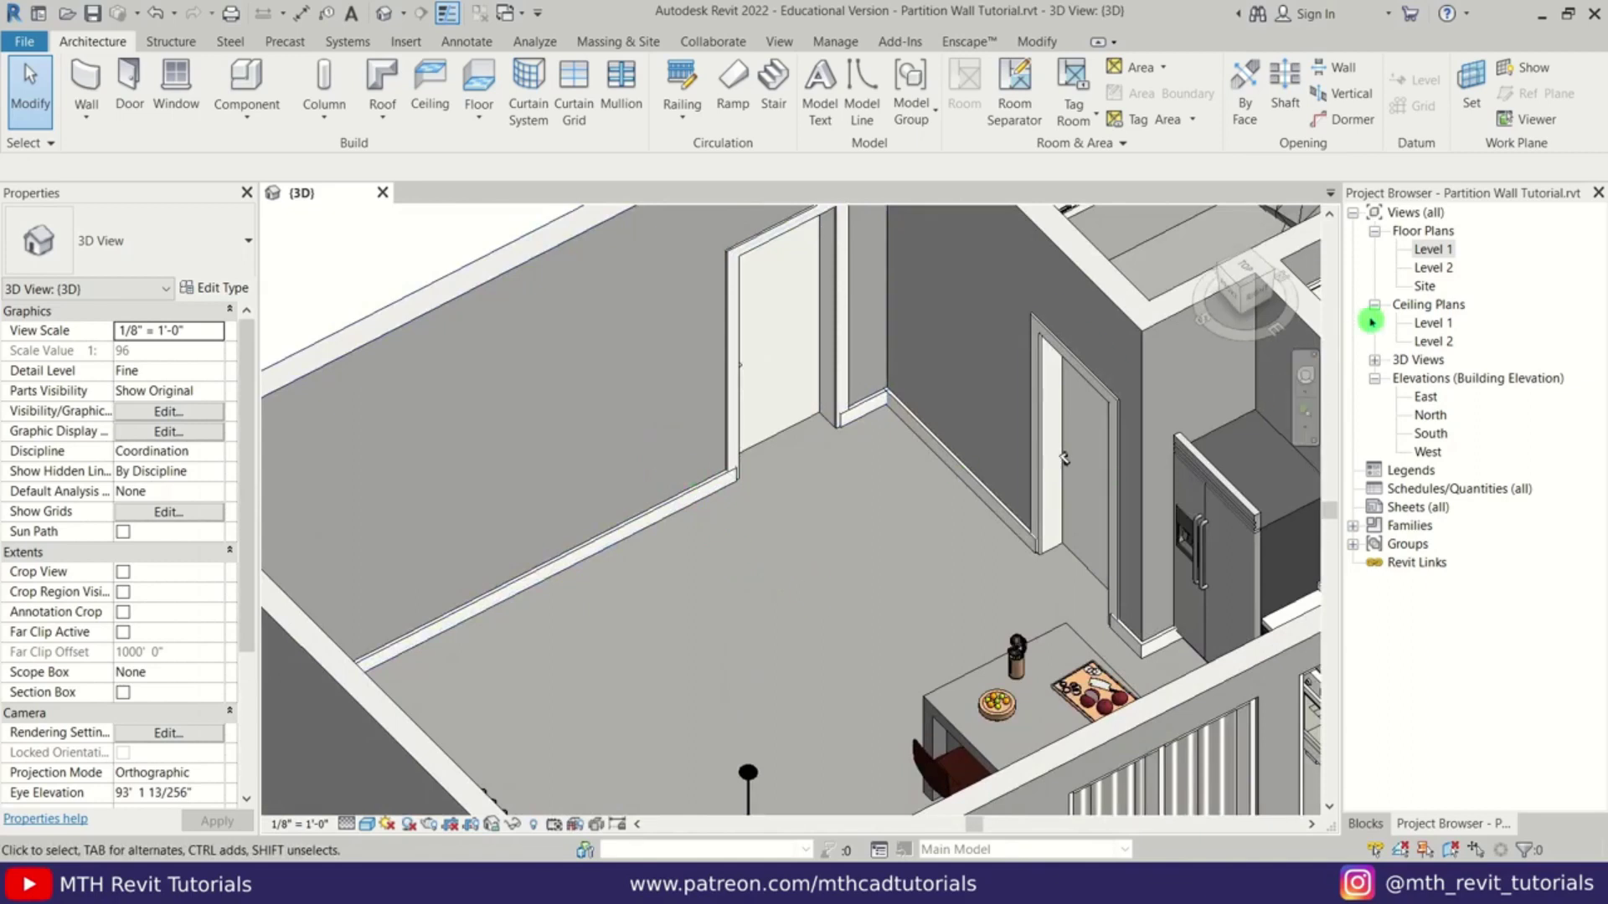
- Open the Level 1 floor plan and zoom in on the living area
double_click(1432, 249)
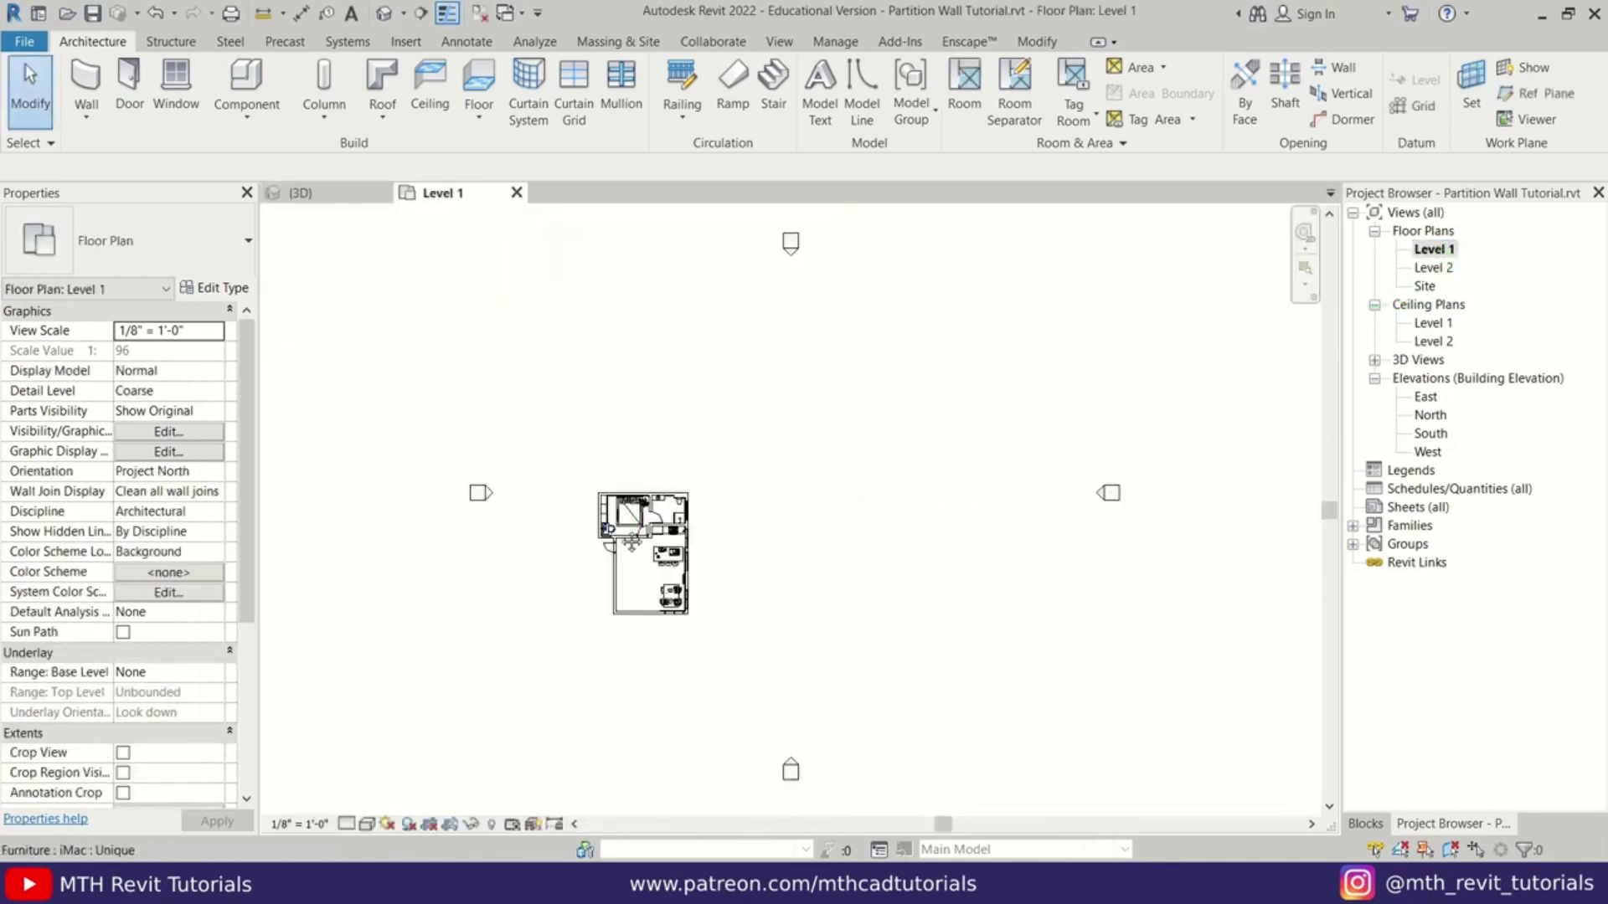
scroll(811, 531, "up", 8)
middle_click_drag(833, 567, 821, 586)
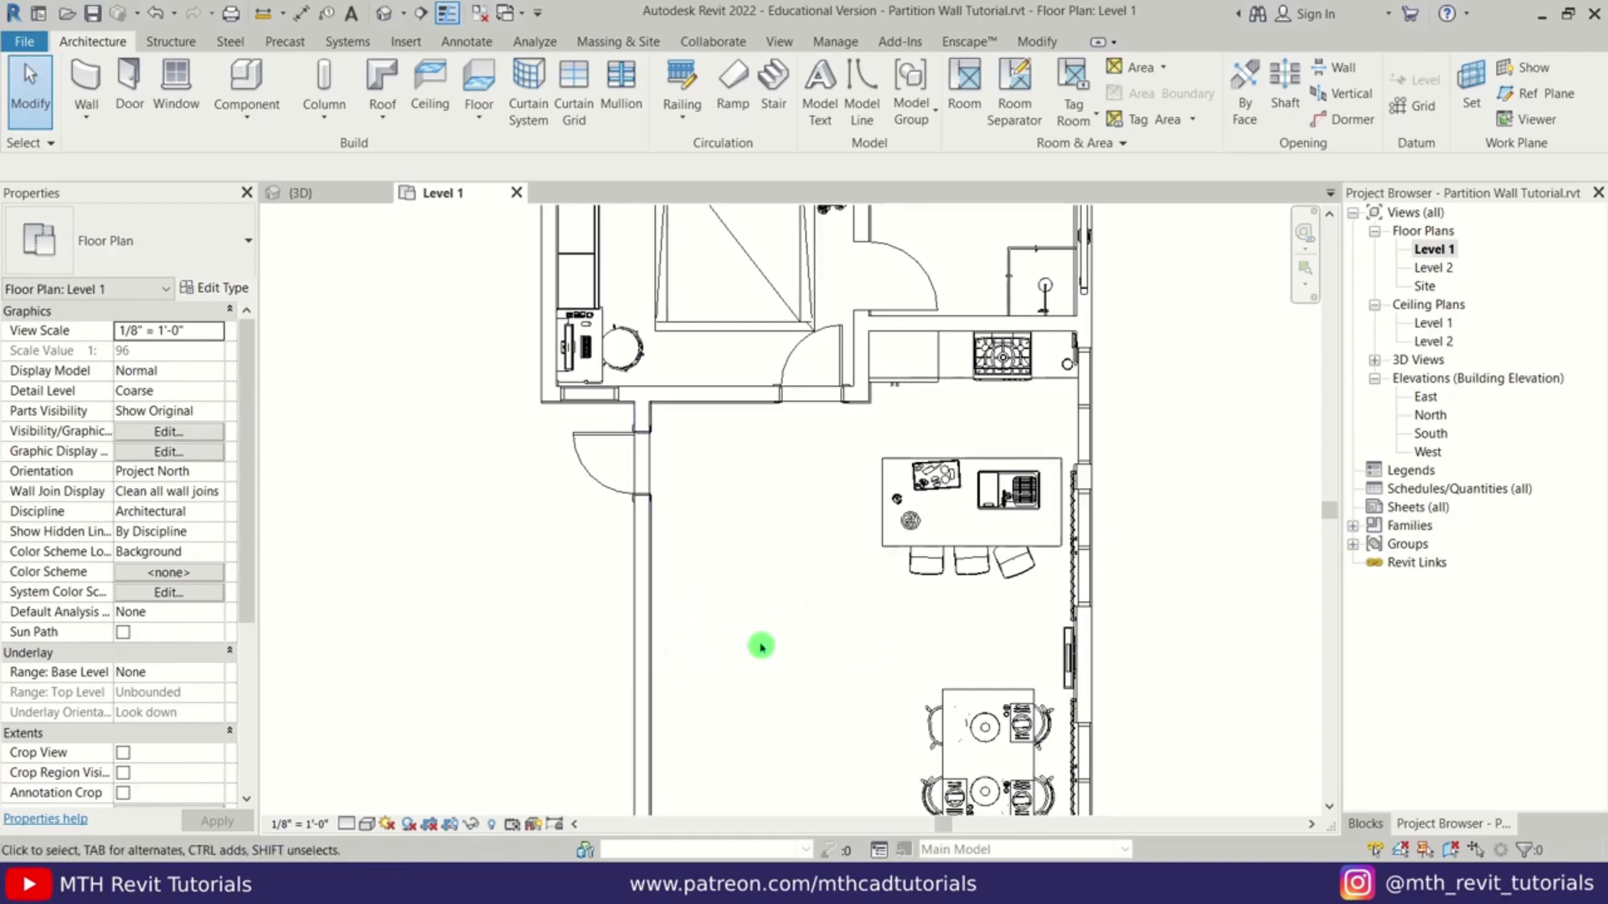
- Draw an 8-foot Curtain Wall running from the left room wall into the living area
left_click(87, 84)
left_click(167, 246)
scroll(187, 442, "down", 5)
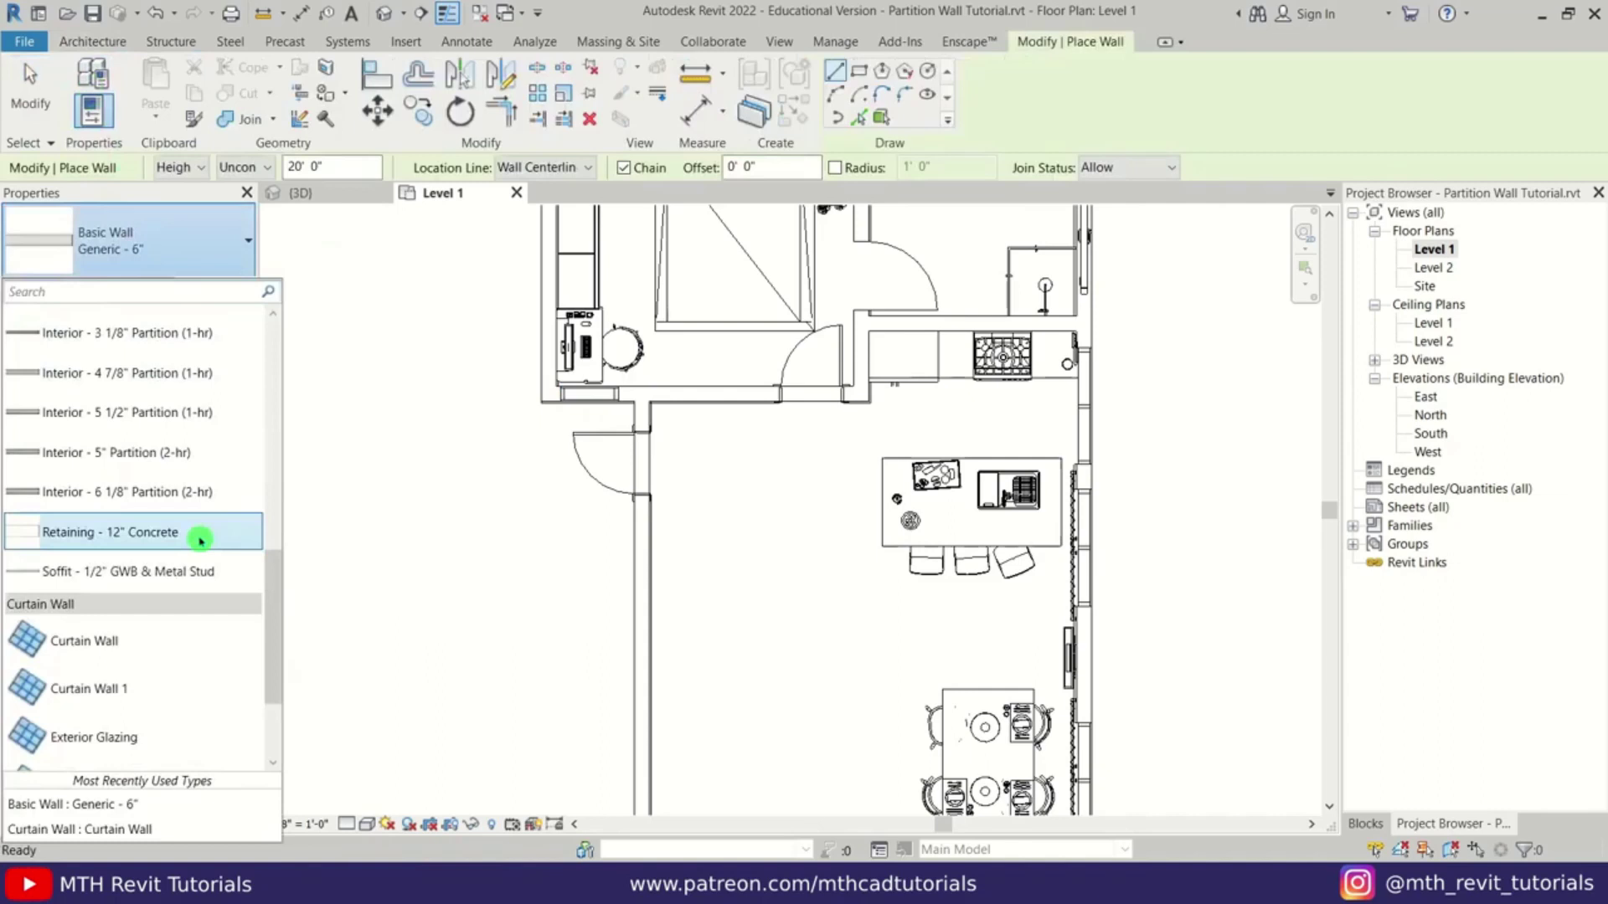
left_click(140, 652)
scroll(502, 586, "down", 1)
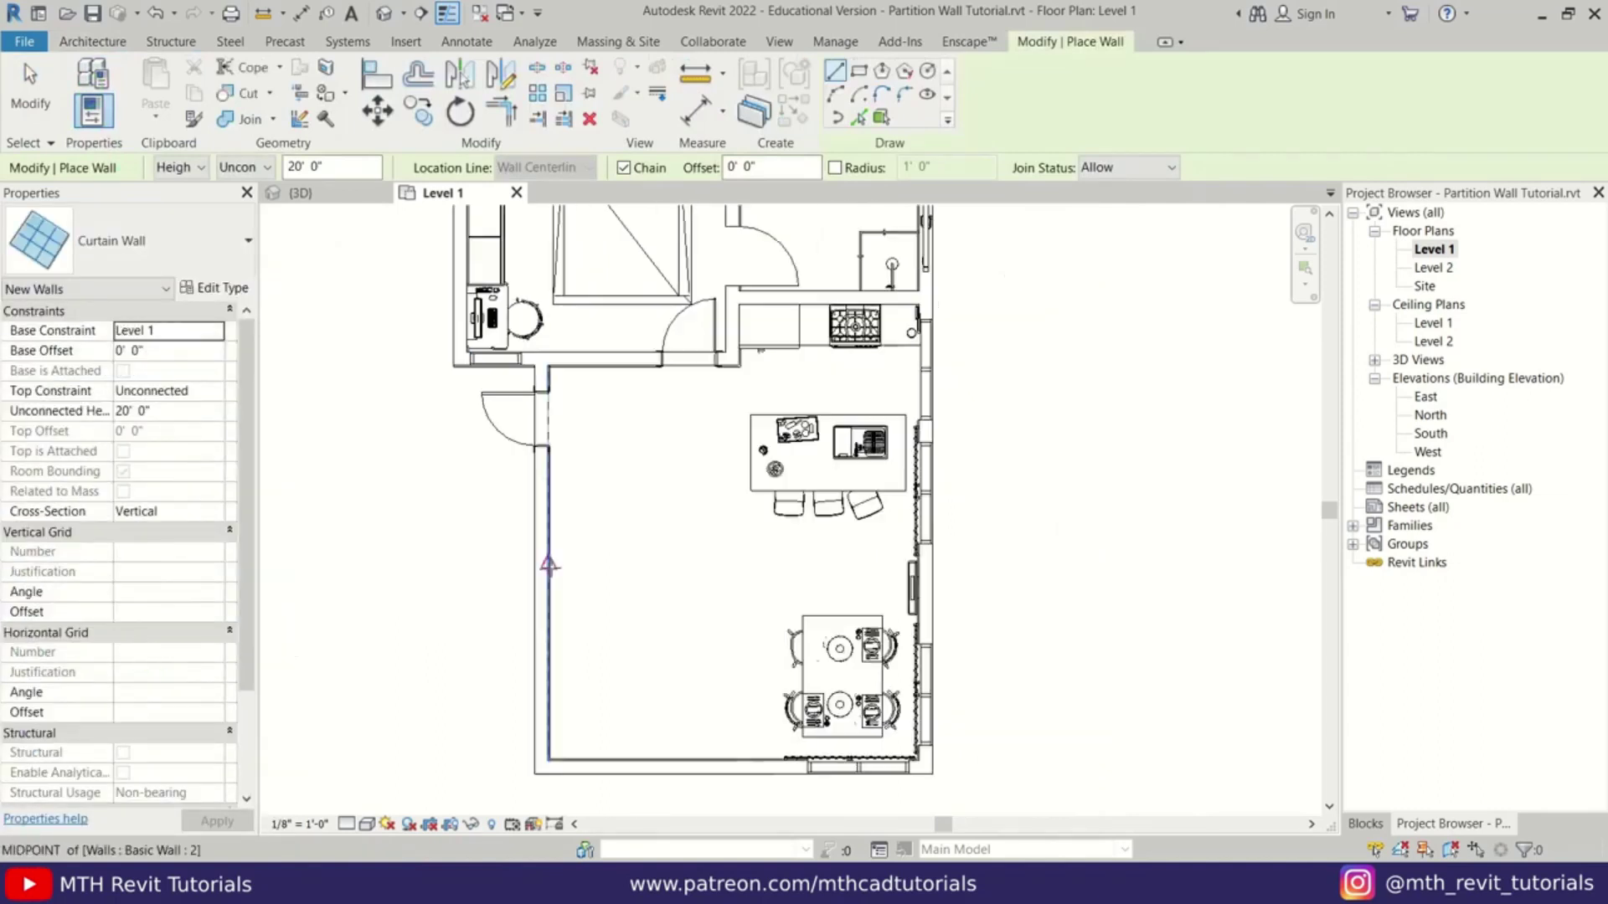
left_click(549, 562)
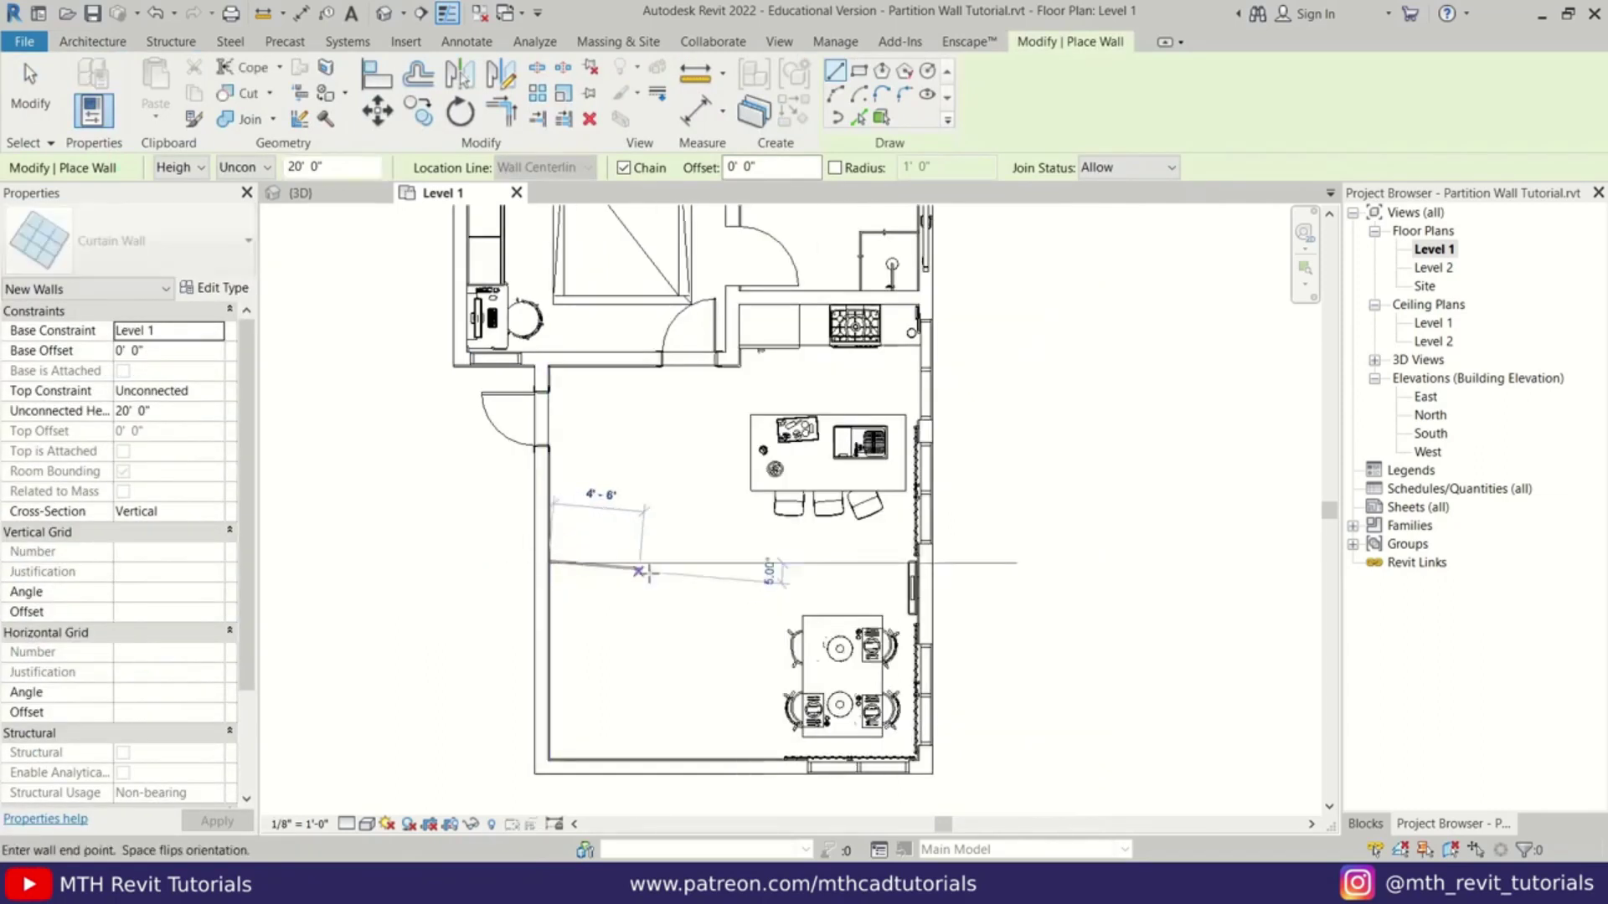
left_click(711, 564)
key("Escape")
key("Escape")
scroll(622, 614, "up", 2)
- Cut Section 1 across the new curtain wall and open it
left_click(421, 13)
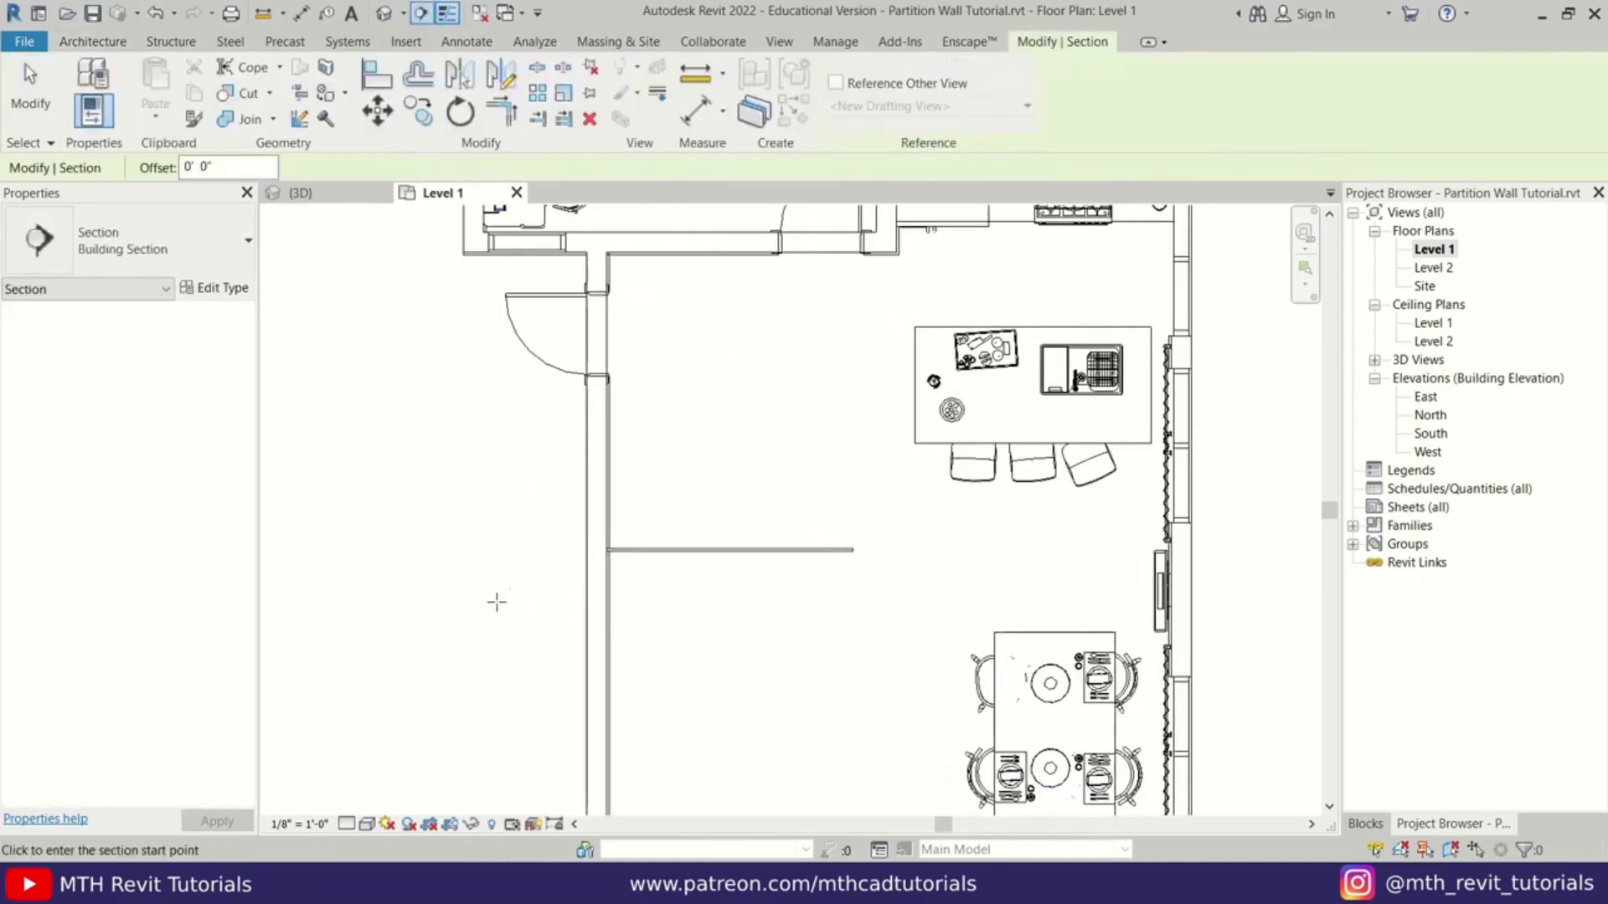
left_click(500, 609)
left_click(1008, 609)
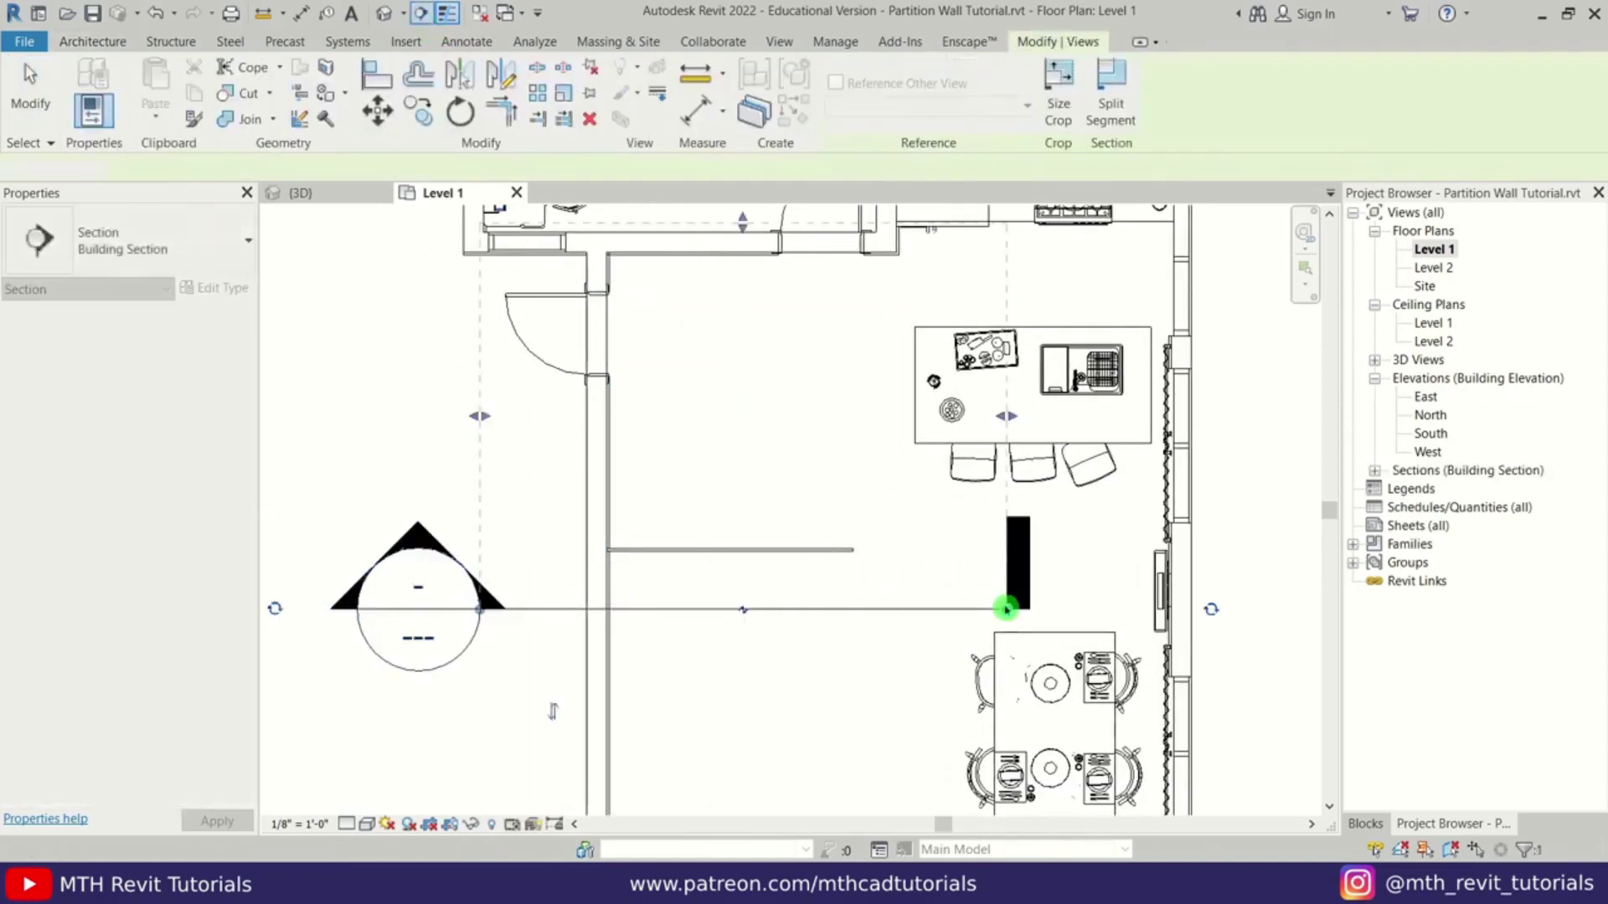
key("Escape")
key("Escape")
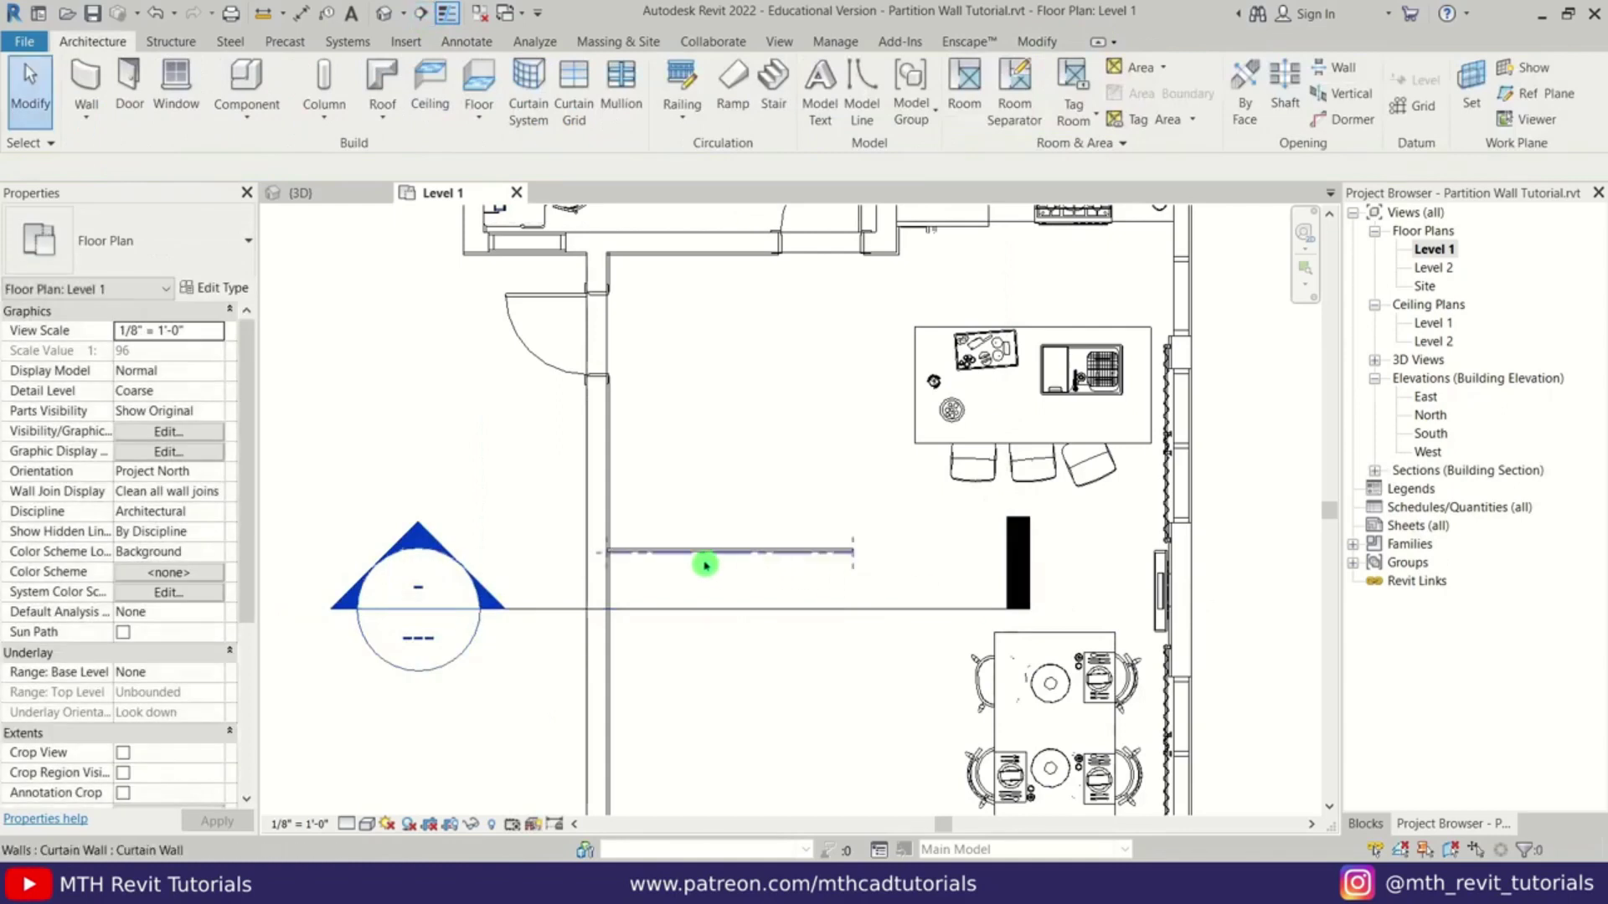
double_click(423, 545)
scroll(775, 602, "up", 3)
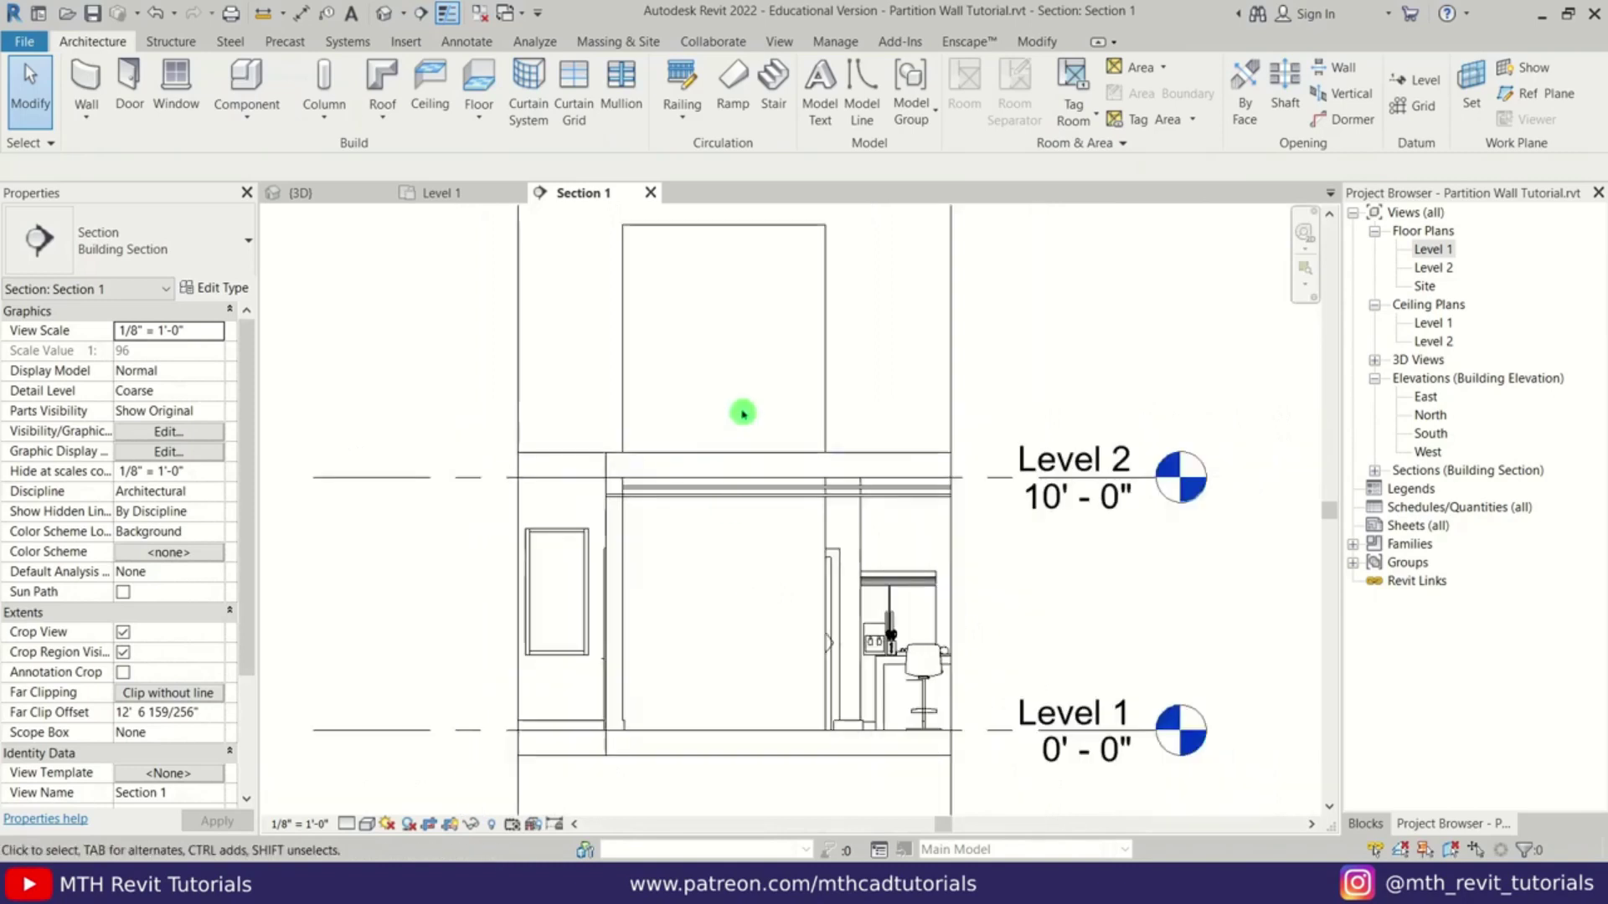
middle_click_drag(742, 413, 696, 449)
- Drag the curtain wall's top grip down to the ceiling, making it 9'-3" high
left_click(703, 280)
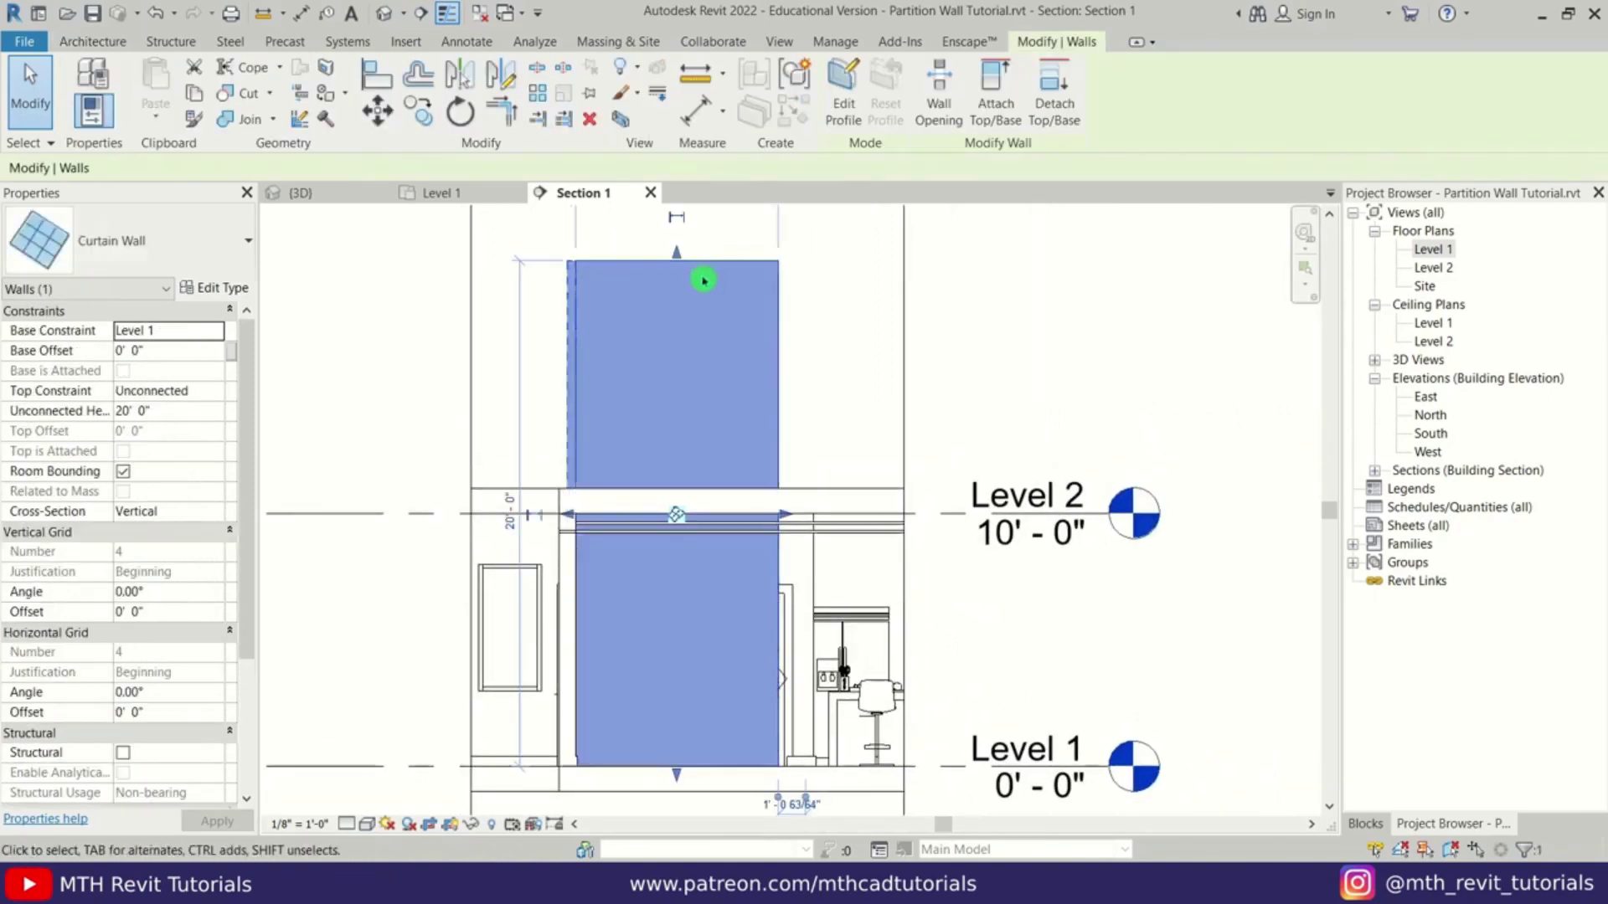
left_click_drag(677, 263, 679, 536)
scroll(685, 534, "up", 3)
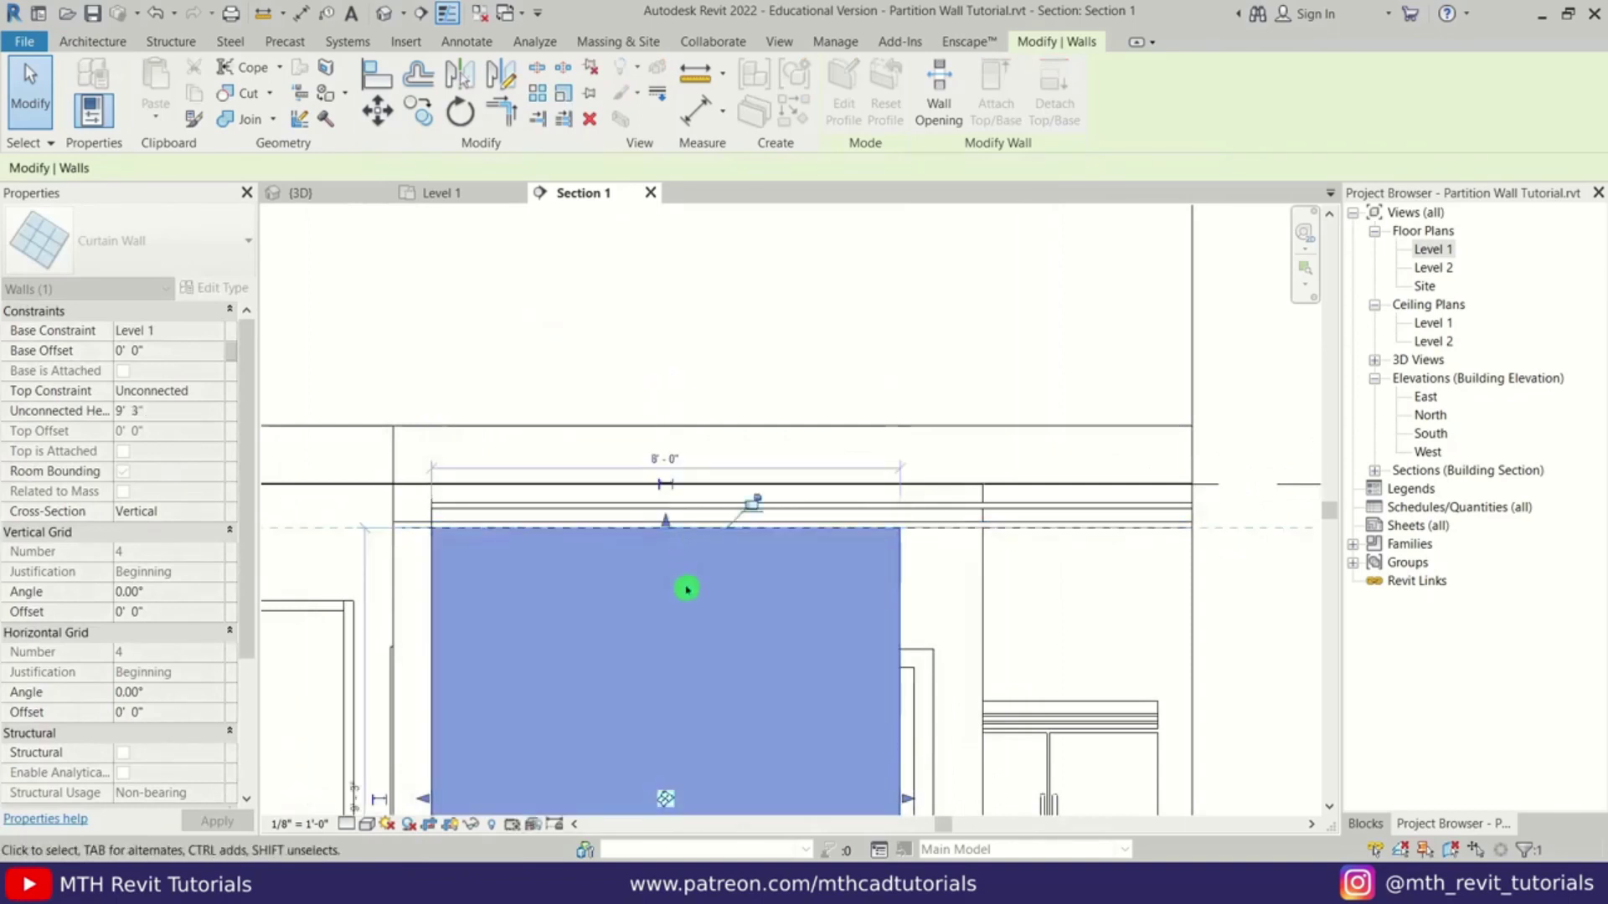
key("Escape")
scroll(691, 569, "down", 5)
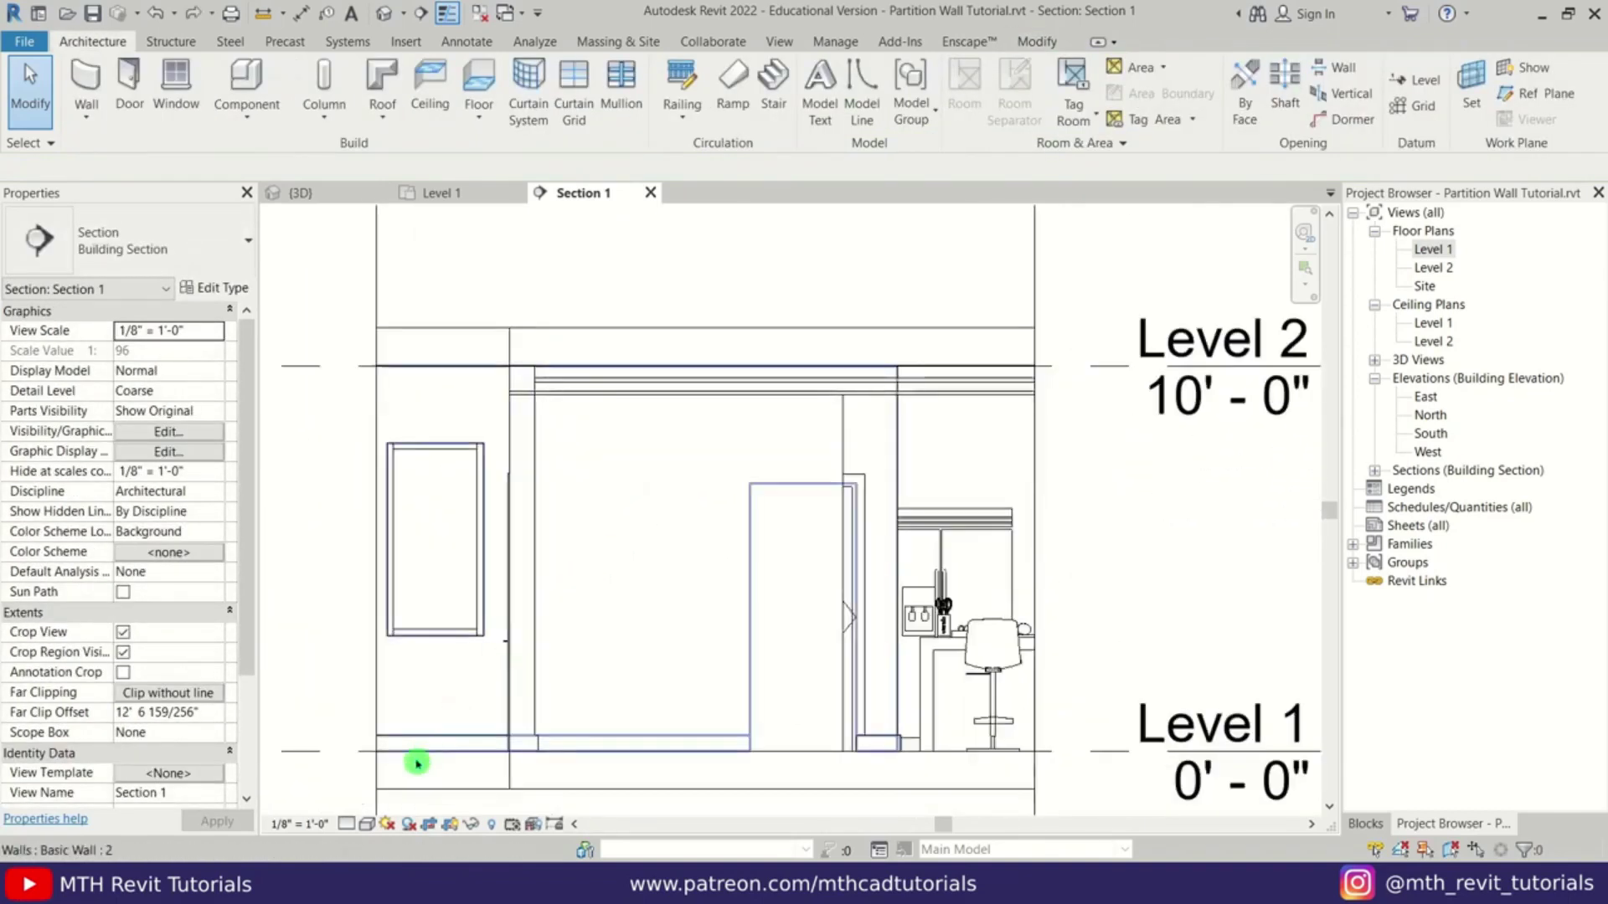
- Set Section 1 to Shaded visual style and Fine detail level, recentring the wall
left_click(368, 826)
left_click(411, 757)
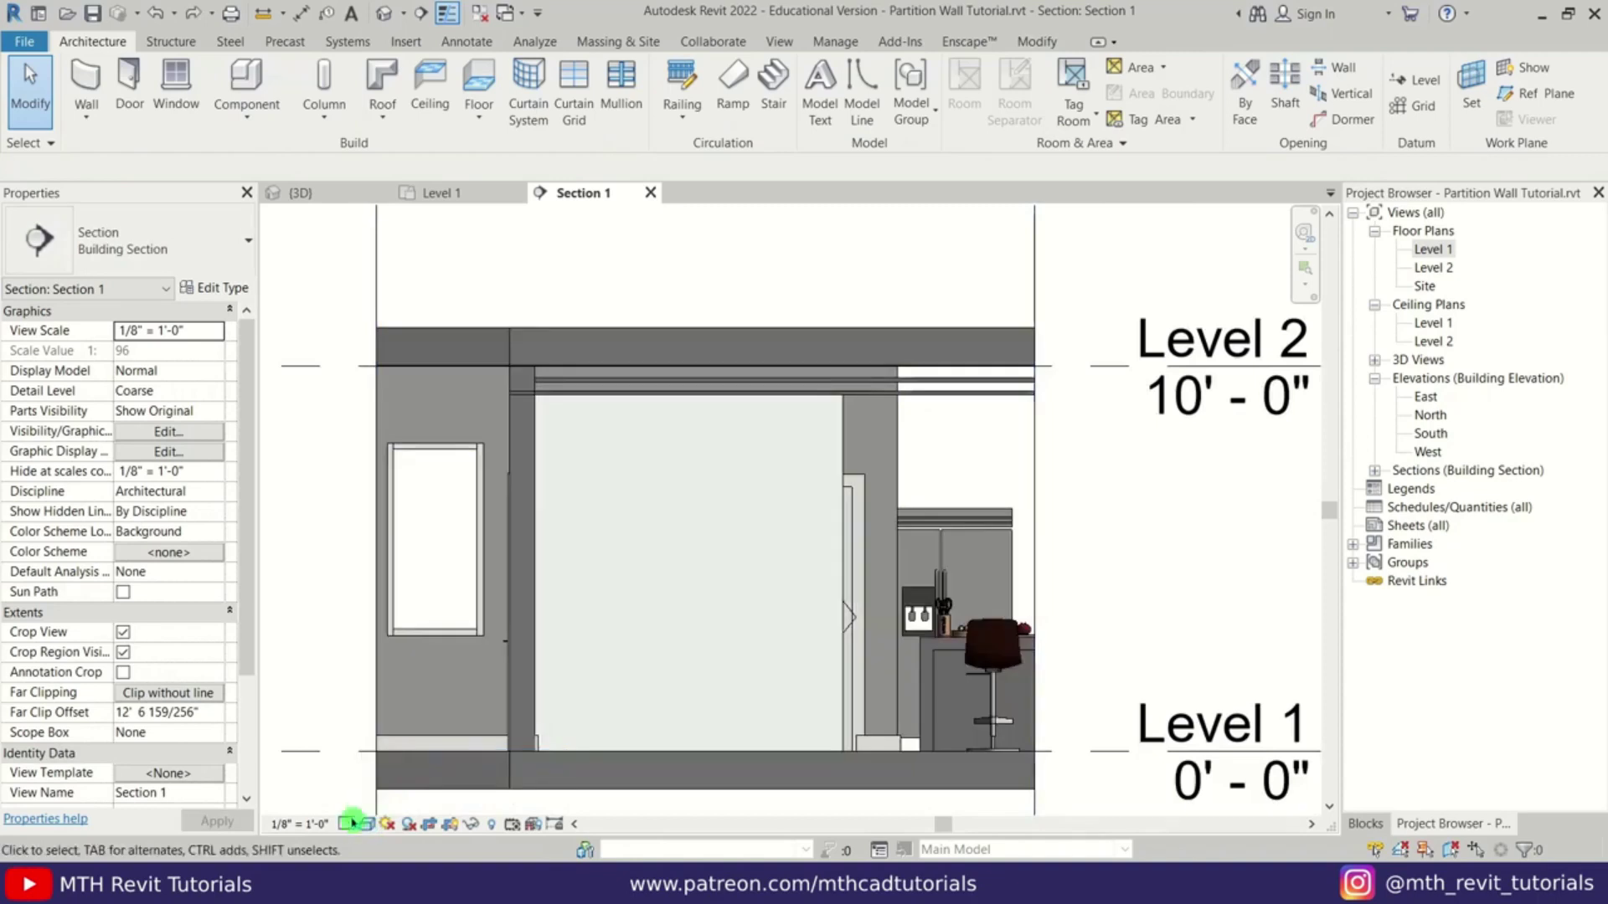
left_click(345, 826)
left_click(420, 802)
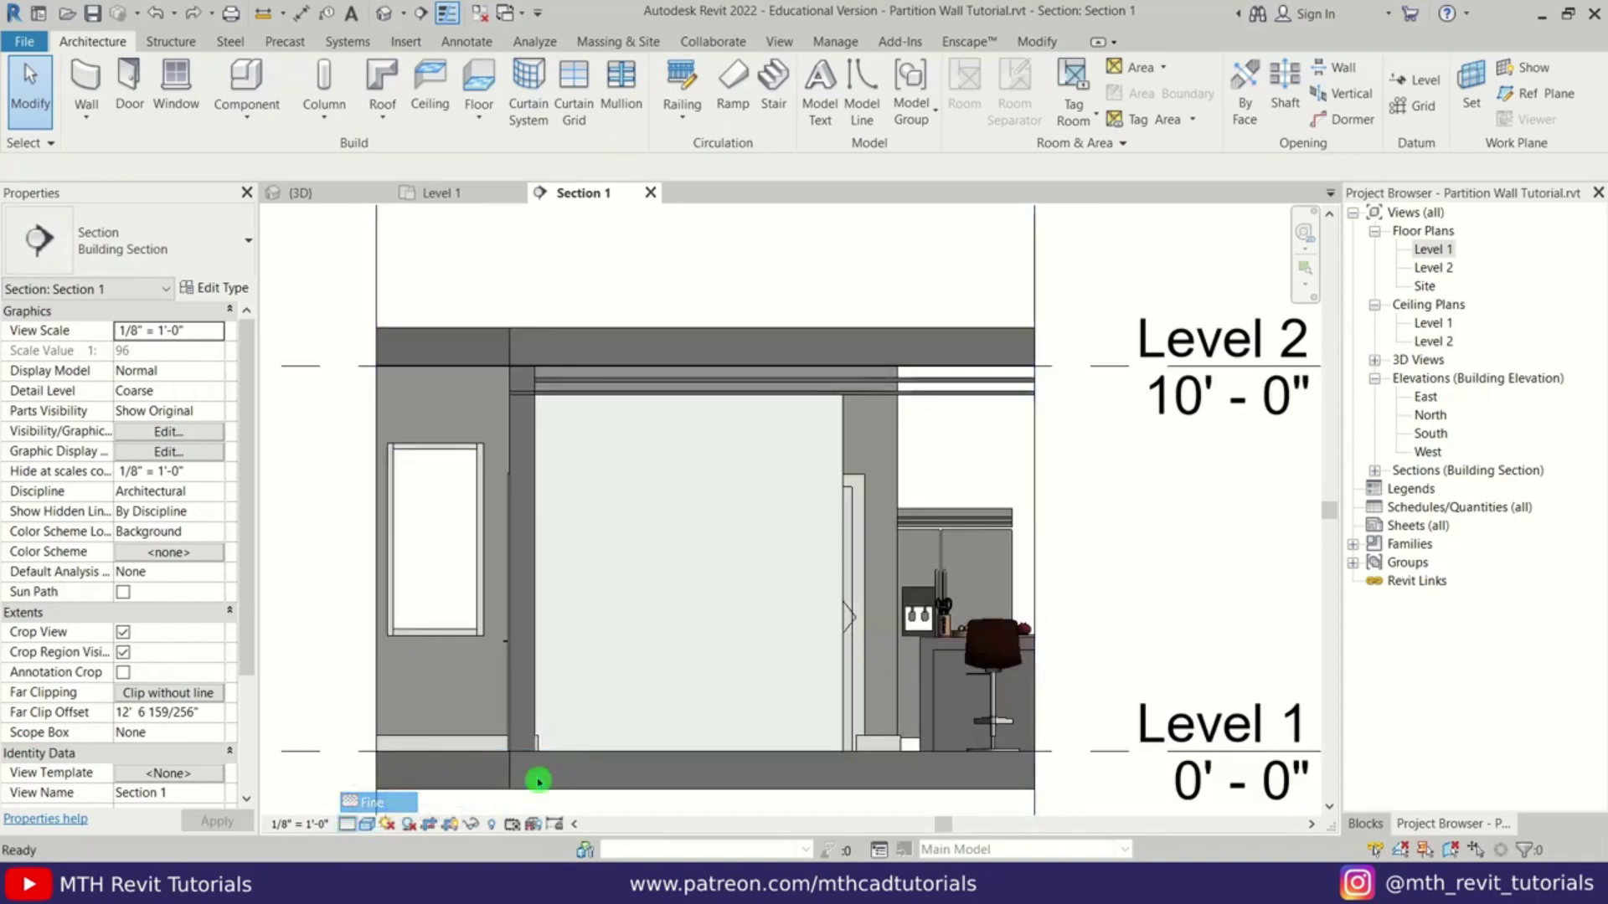
scroll(620, 574, "up", 3)
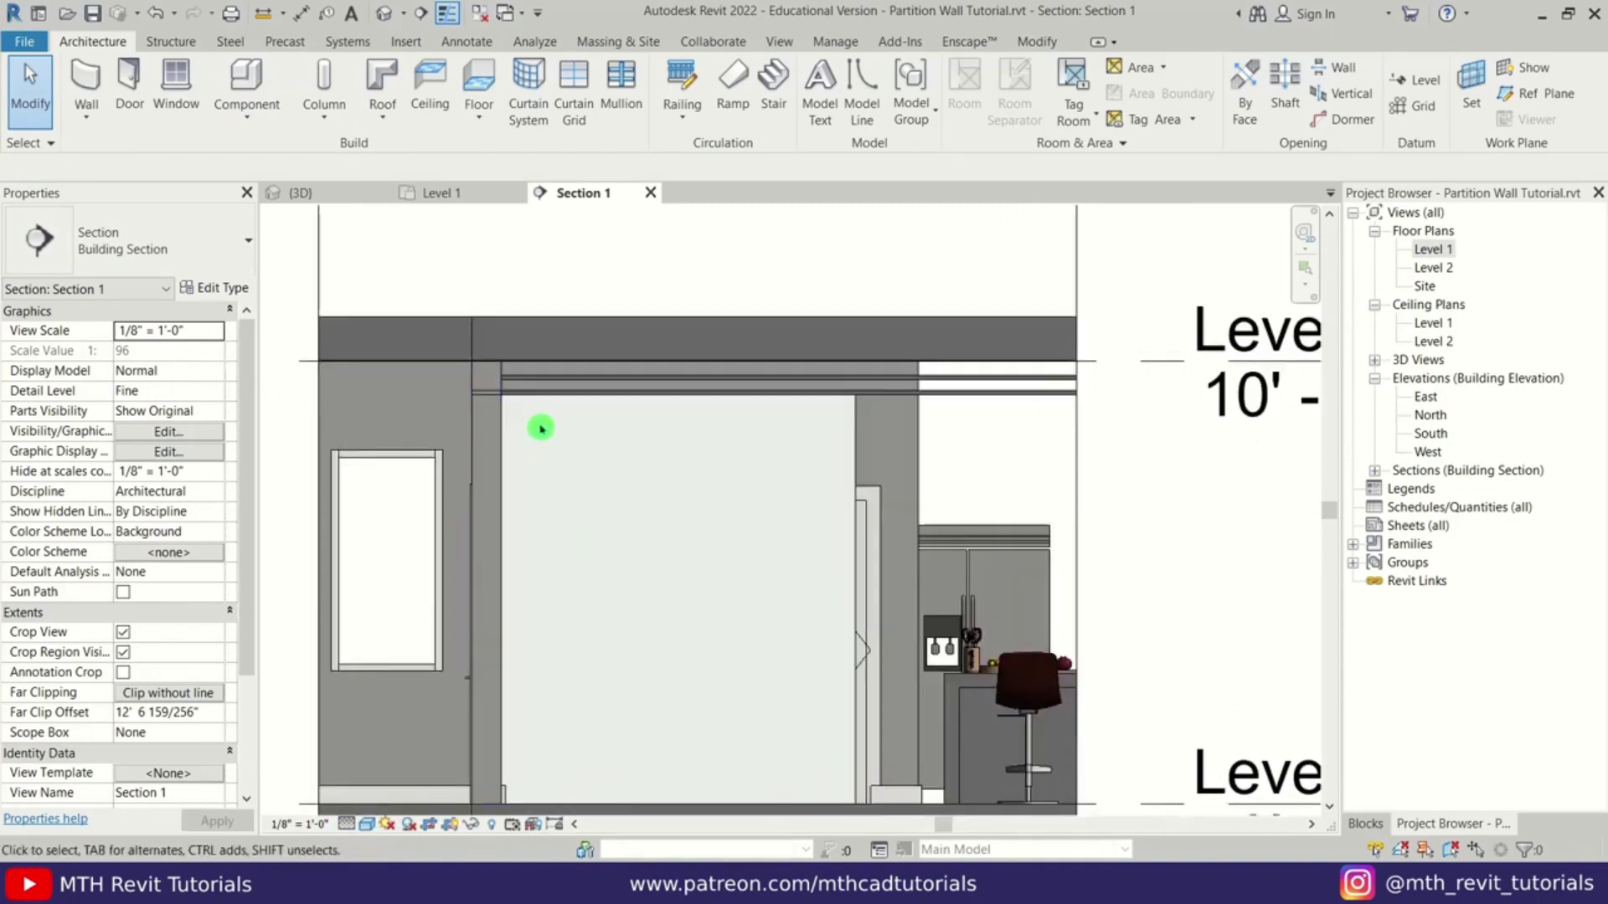
left_click(855, 446)
middle_click_drag(610, 588, 680, 503)
key("Escape")
scroll(628, 318, "up", 2)
scroll(637, 288, "down", 1)
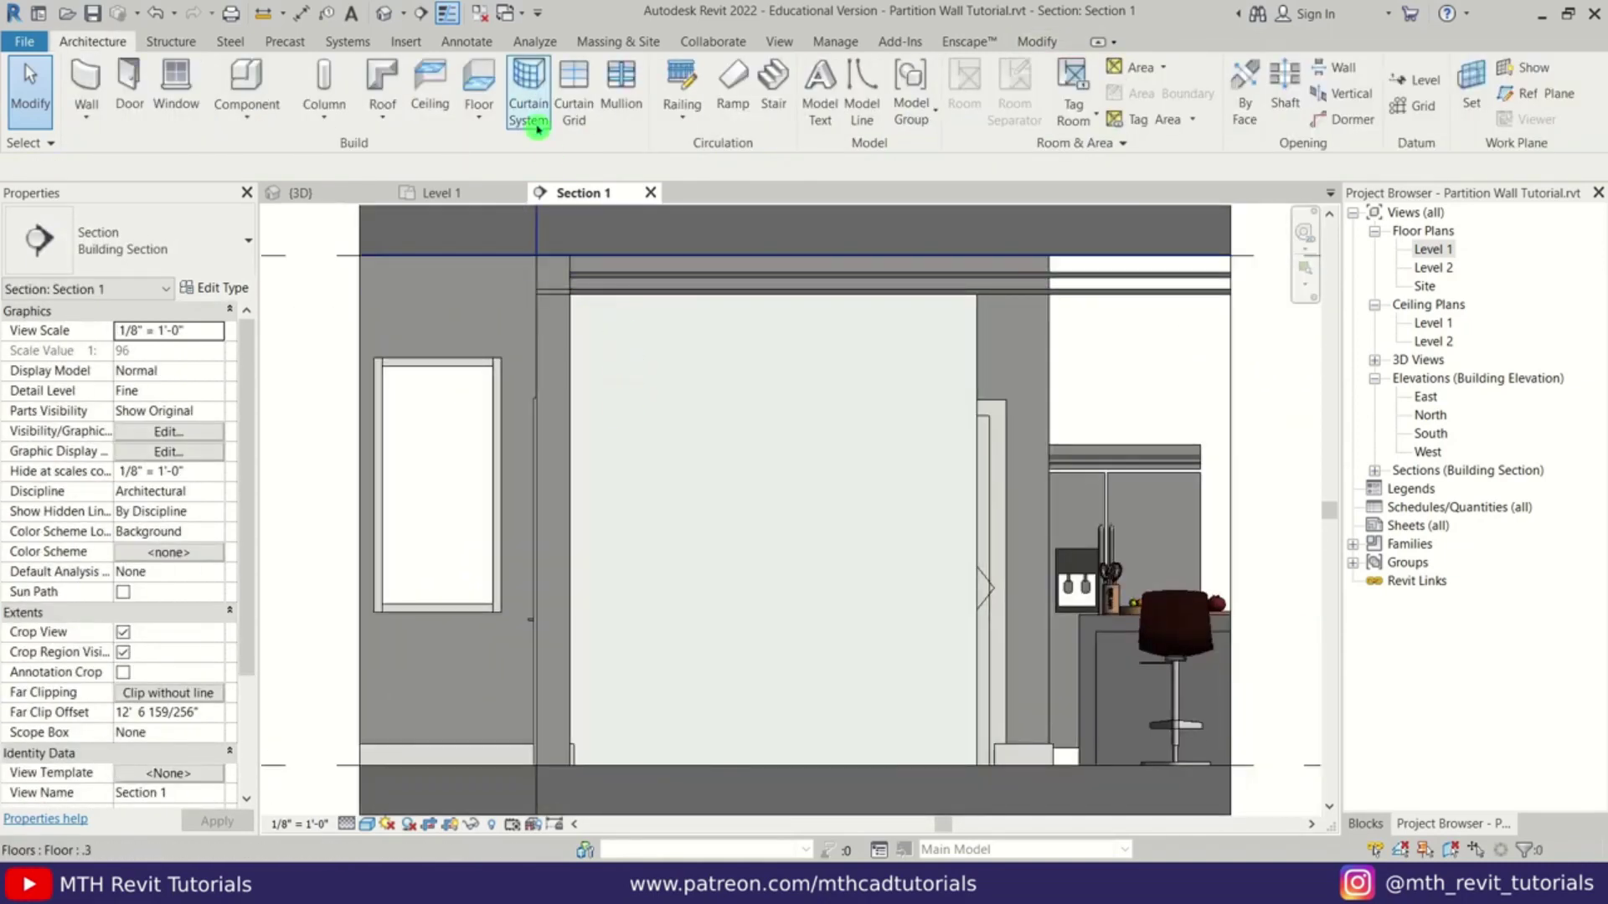
- Place a vertical curtain grid line near the wall's left edge and select it
left_click(573, 116)
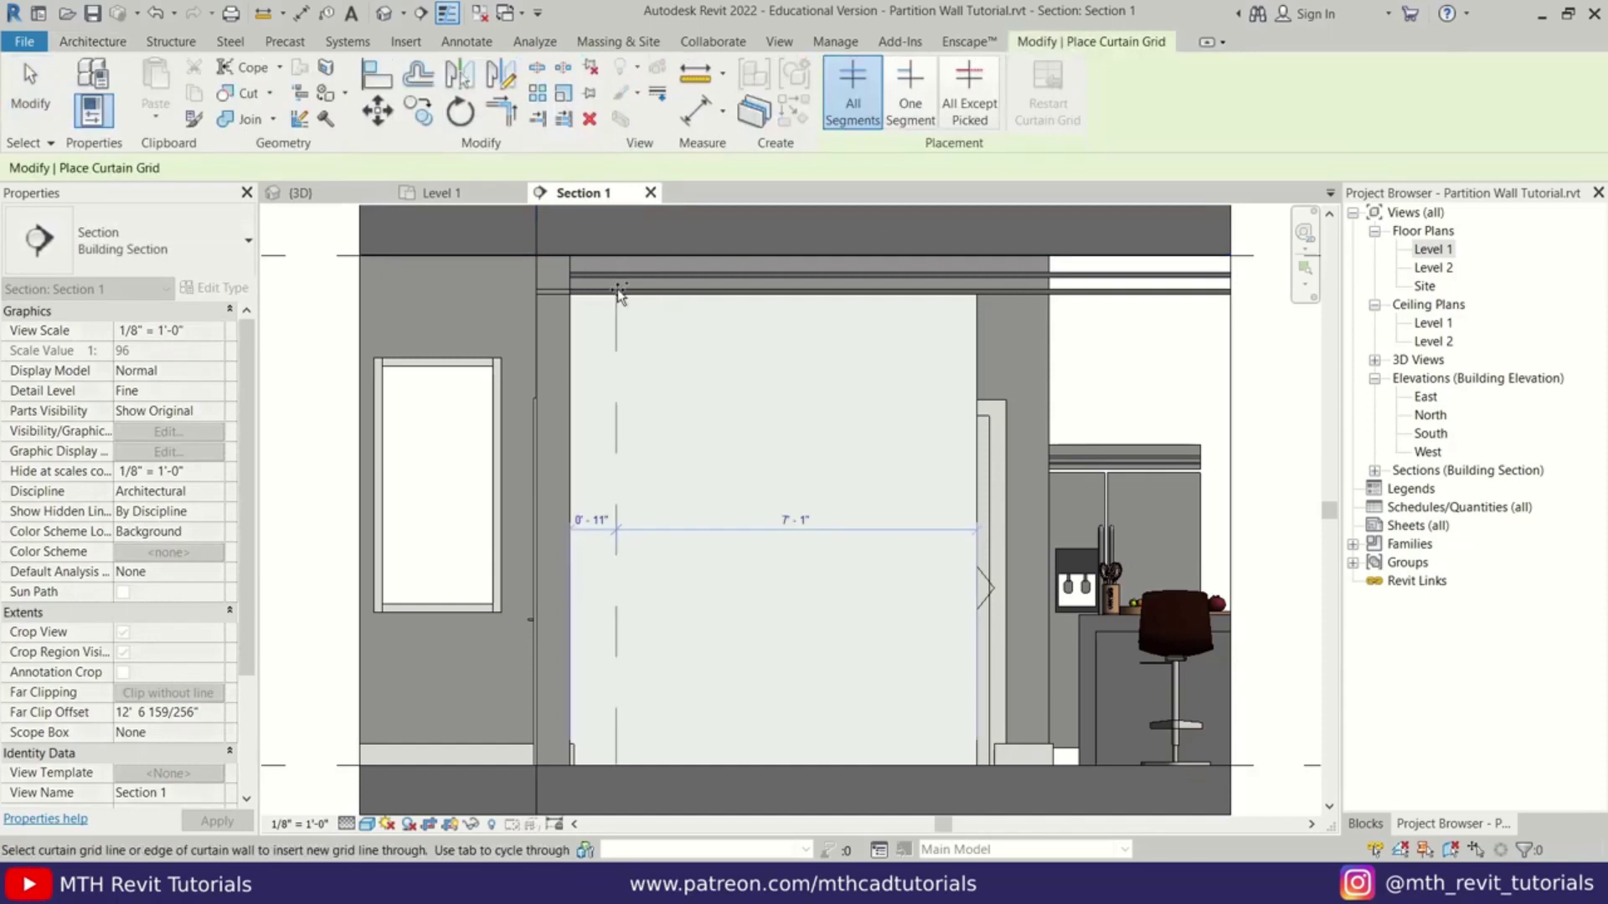
left_click(621, 295)
key("Escape")
left_click(615, 405)
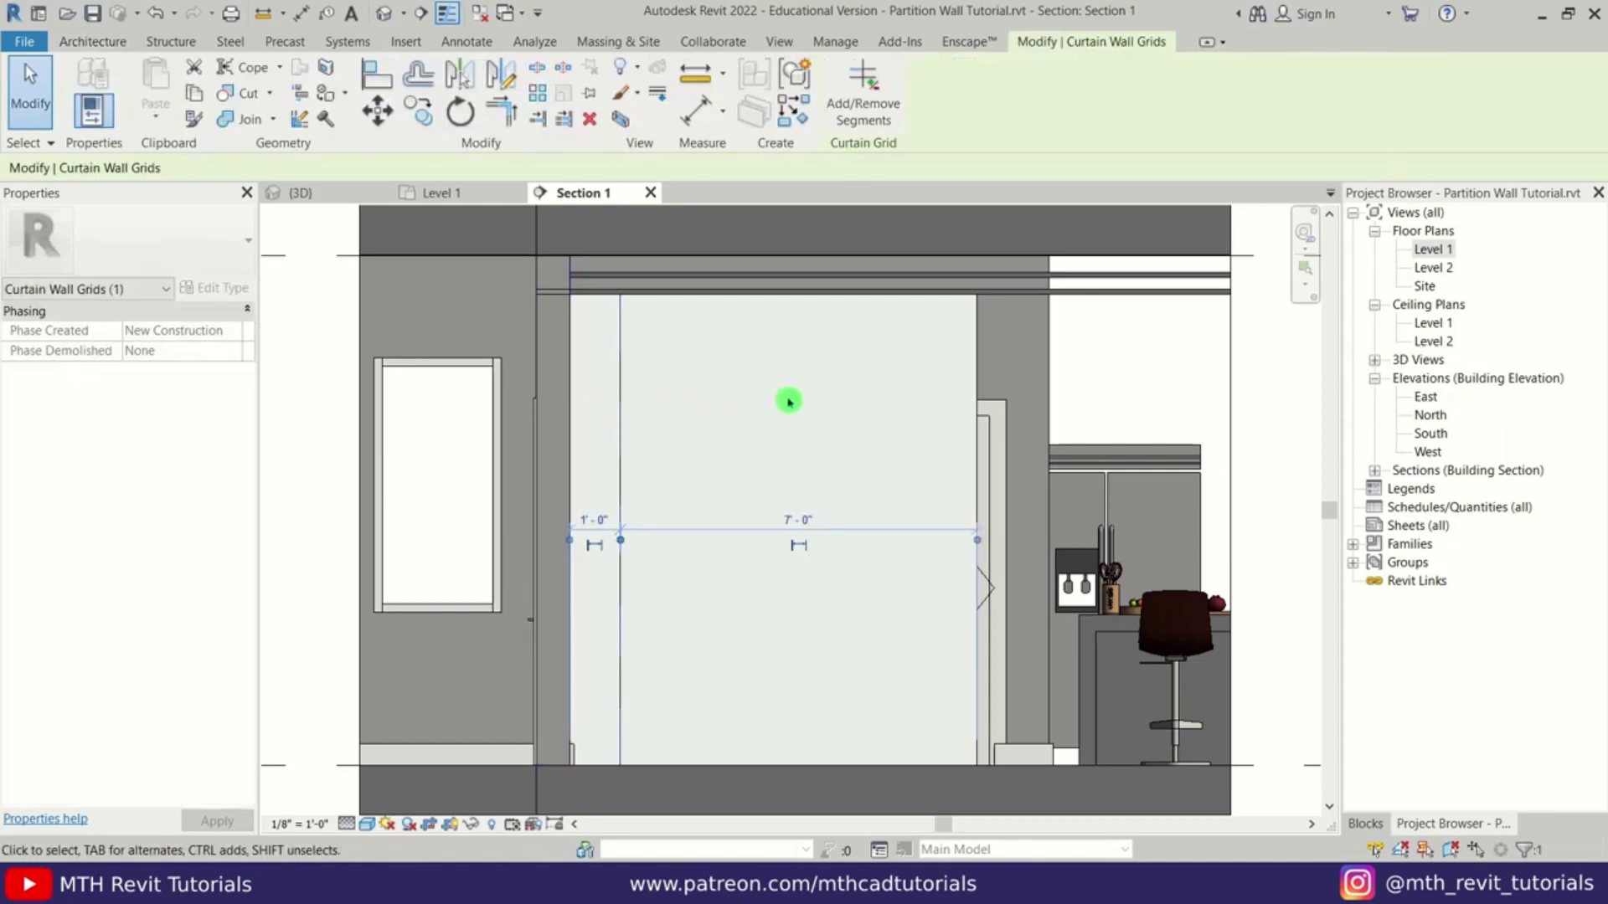
- Array the vertical grid line at 1'-0" spacing to 7 lines in total
left_click(545, 101)
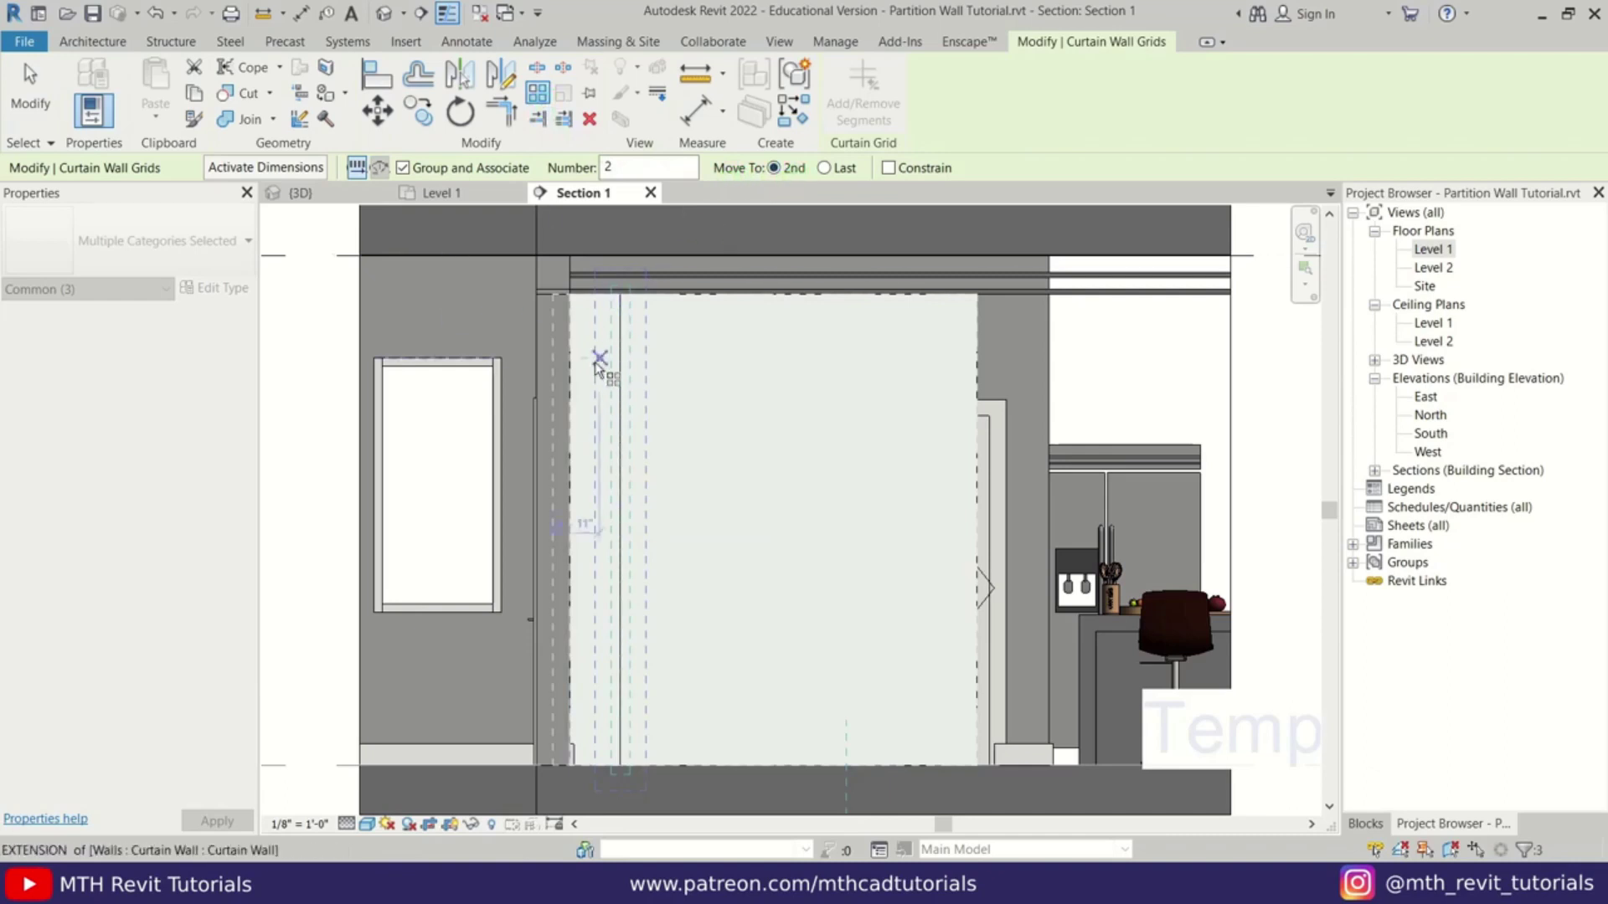
scroll(585, 366, "up", 2)
left_click(565, 371)
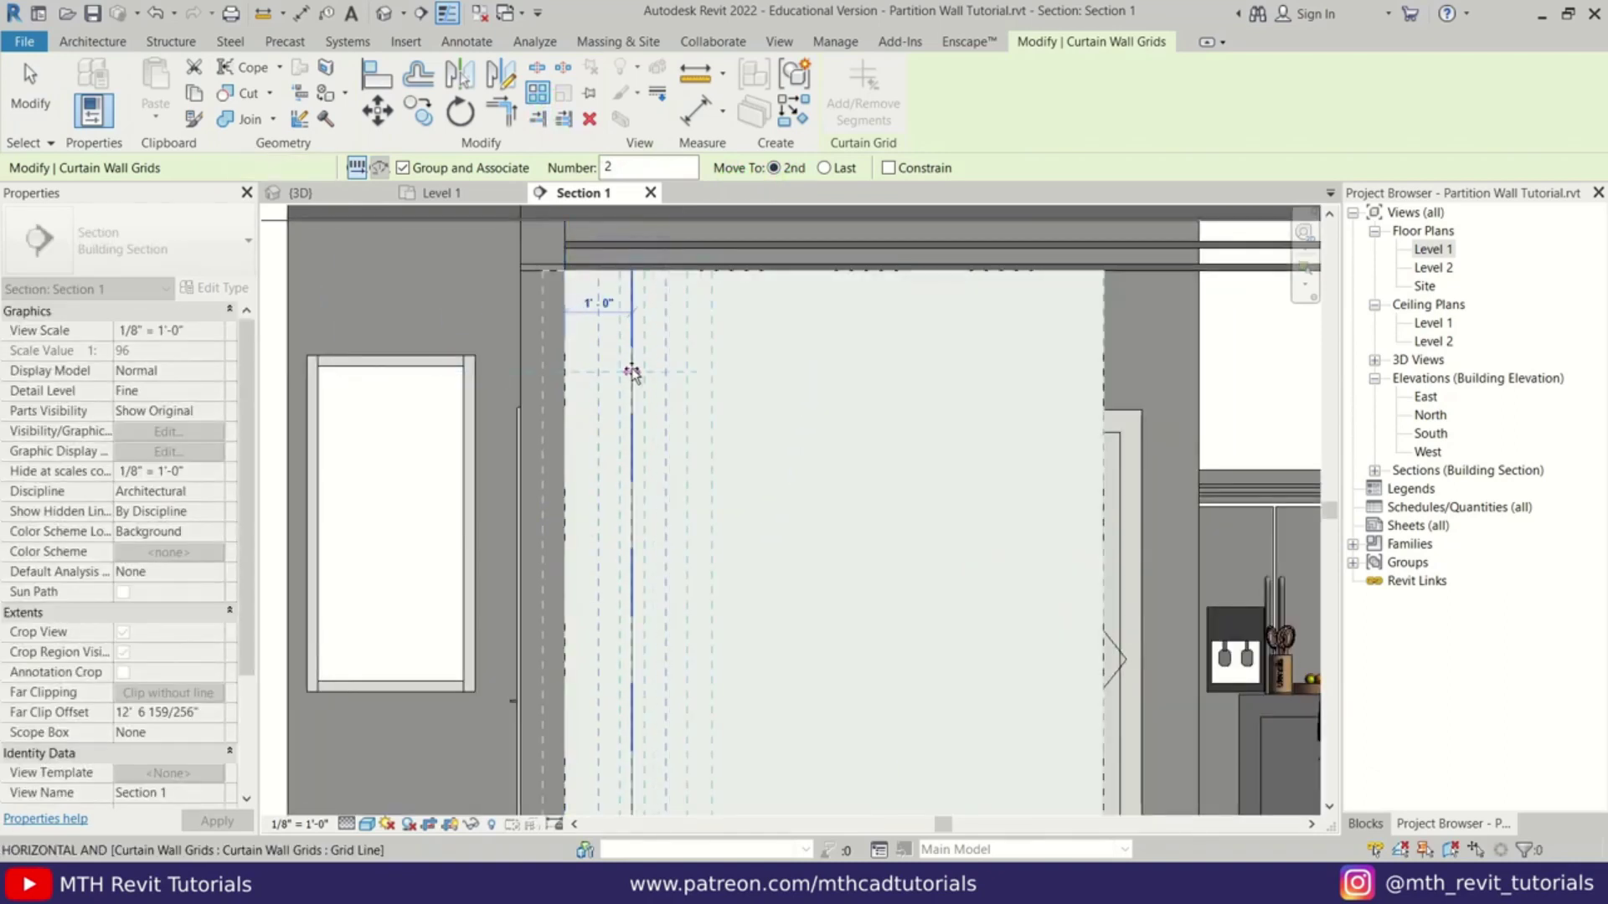
left_click(632, 372)
middle_click_drag(725, 281, 767, 512)
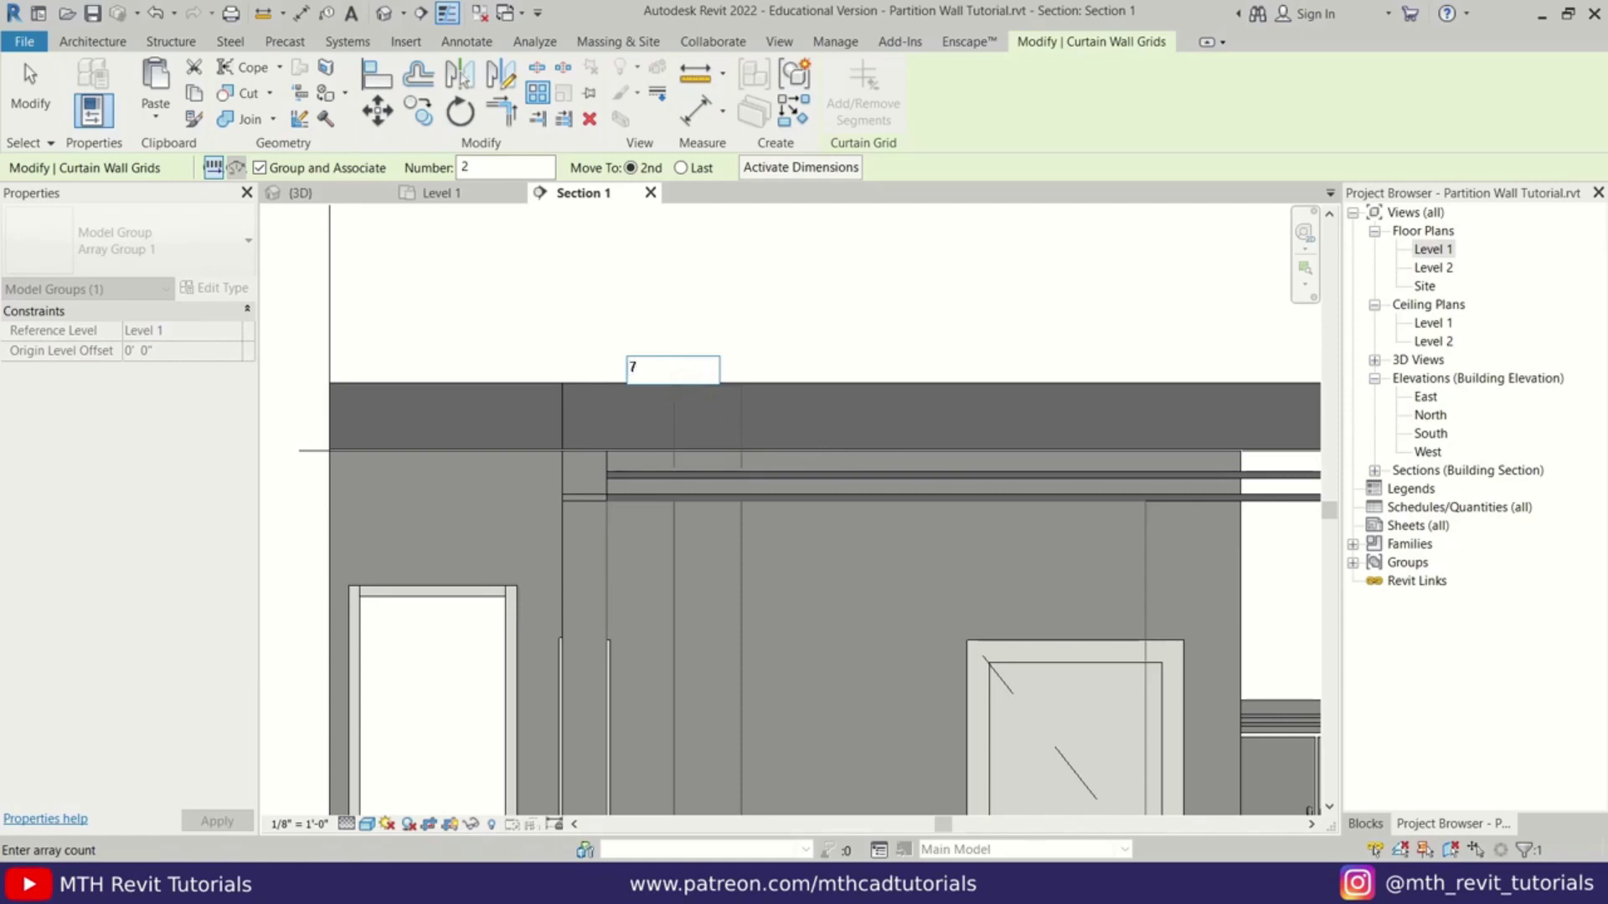
type("7")
key("Return")
middle_click_drag(976, 574, 955, 488)
key("Escape")
scroll(837, 506, "down", 2)
middle_click_drag(829, 499, 728, 472)
scroll(727, 473, "up", 1)
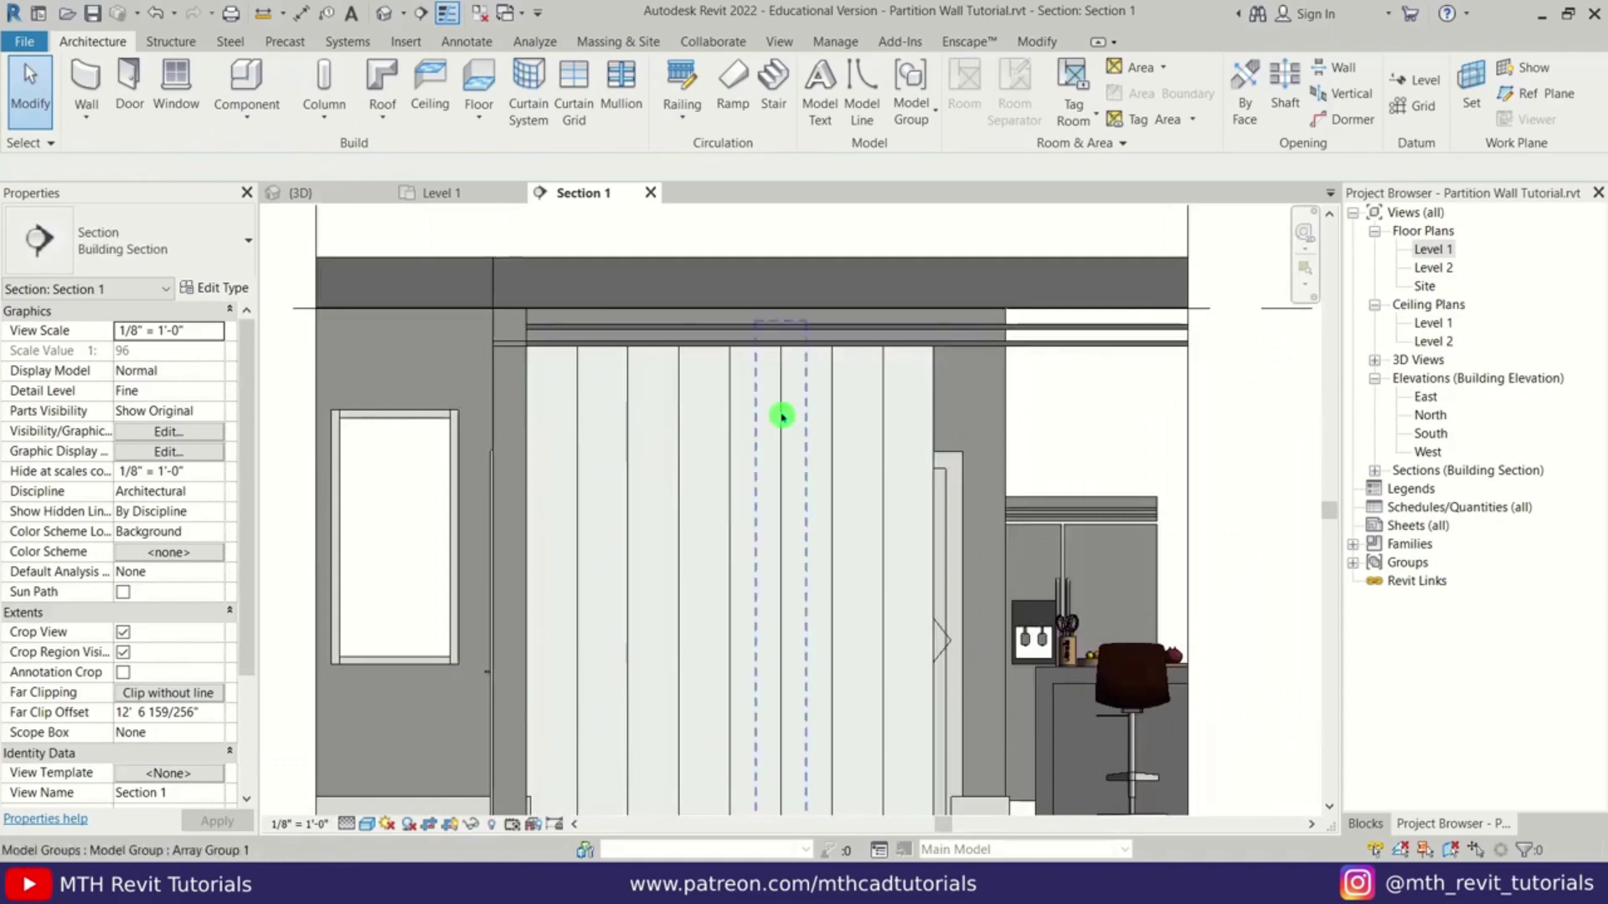
- Place a horizontal curtain grid line on the wall and select it
left_click(574, 104)
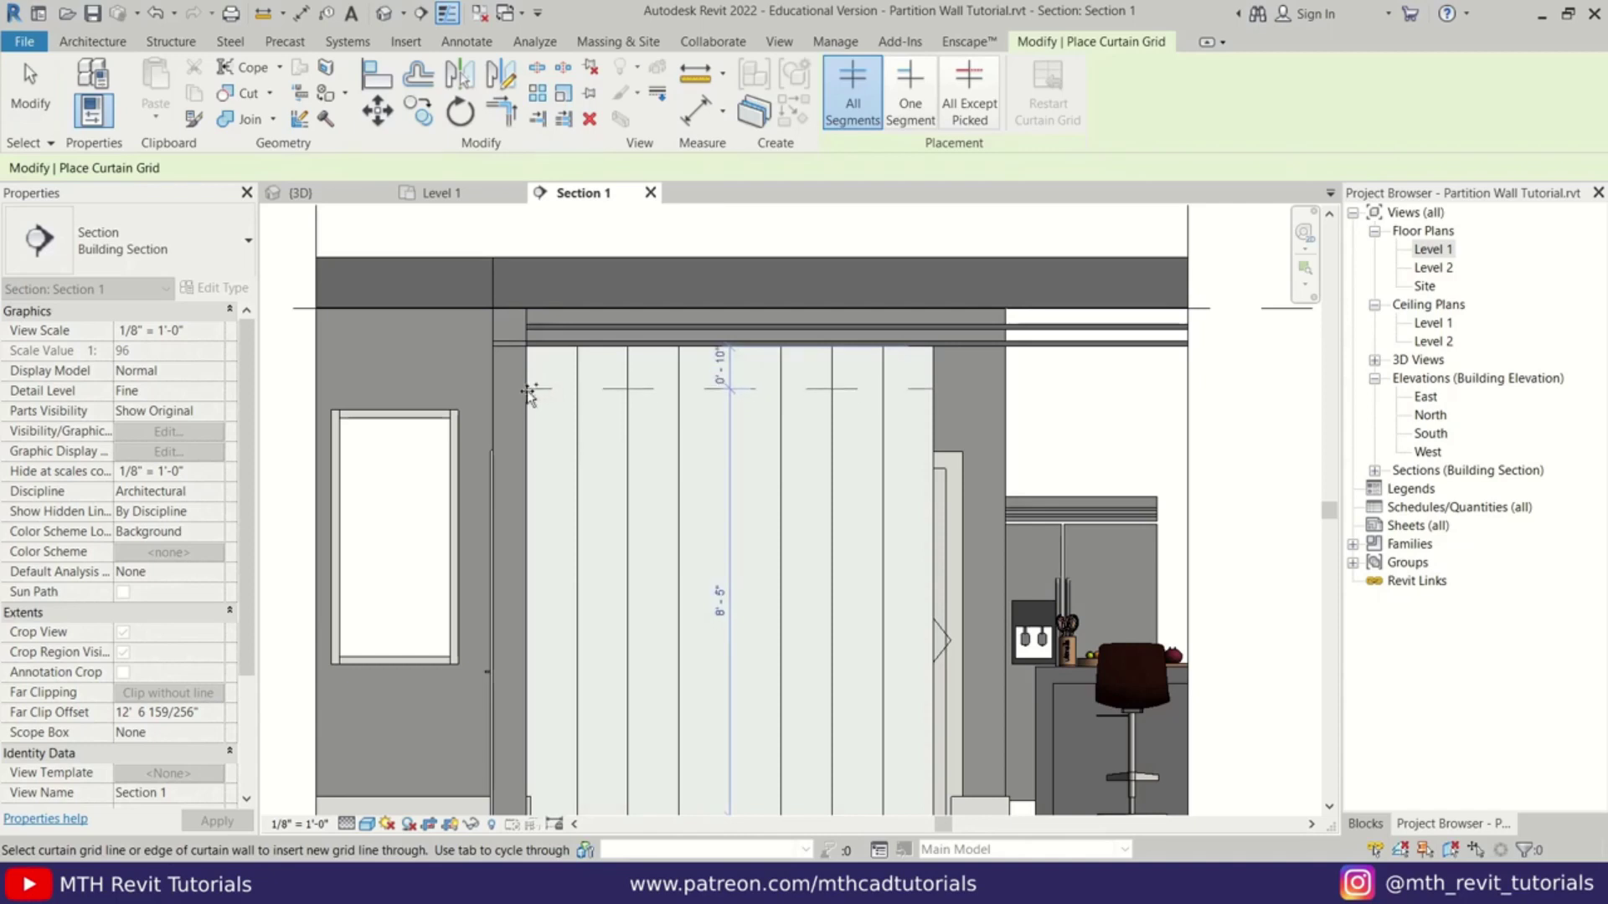
key("Escape")
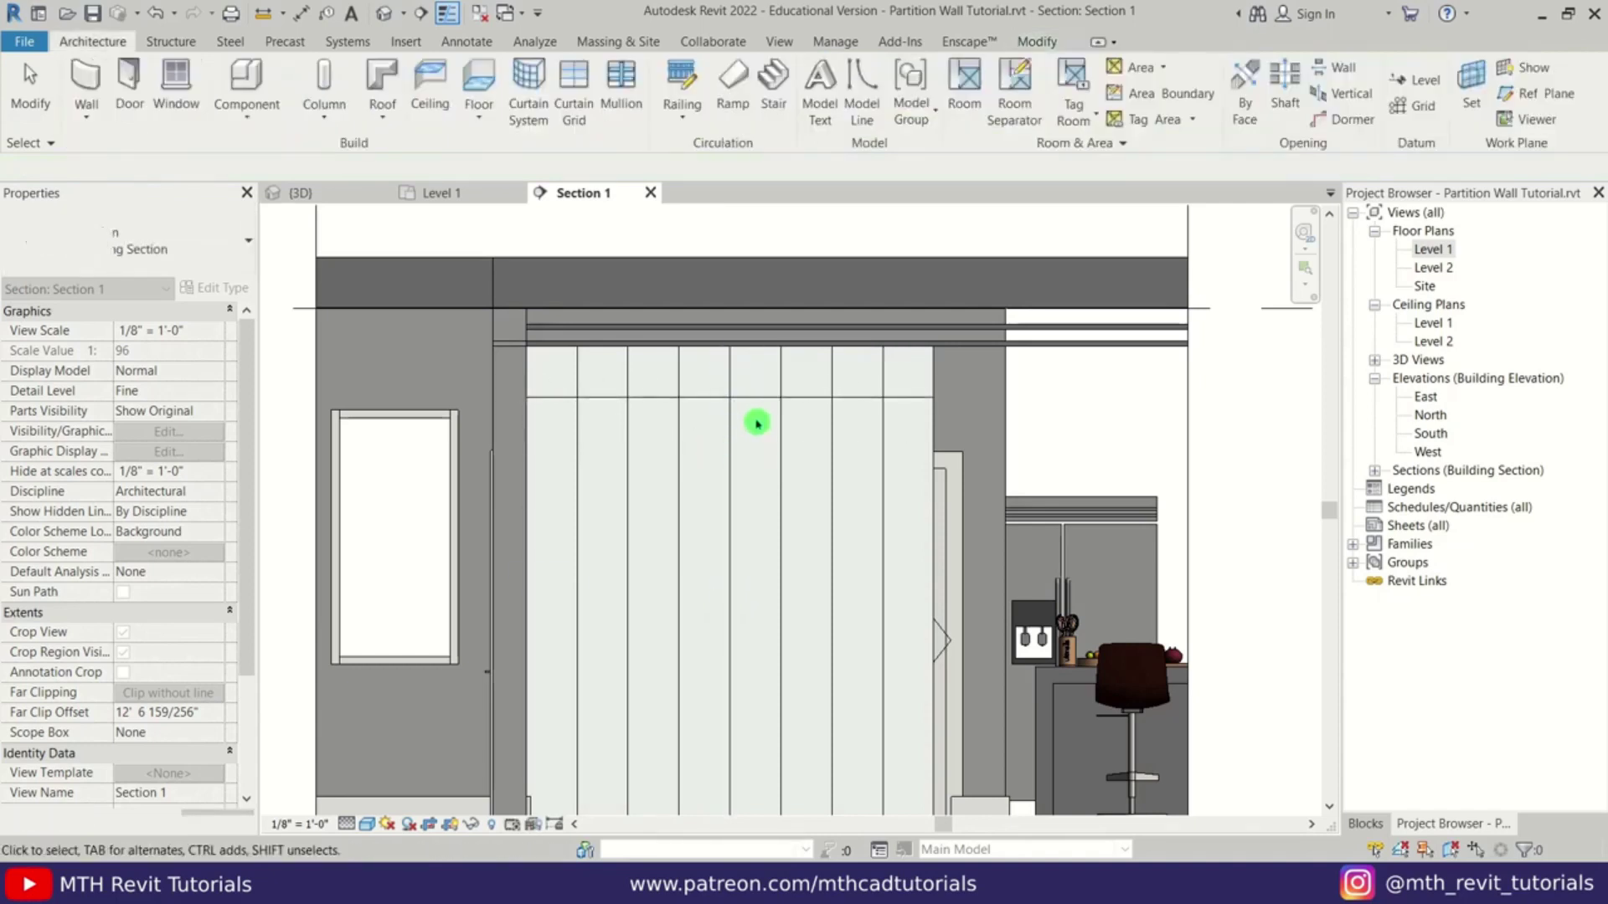
left_click(754, 405)
- Array the horizontal grid line (AR) 1'-0" downward with a count of 9
key("a")
key("r")
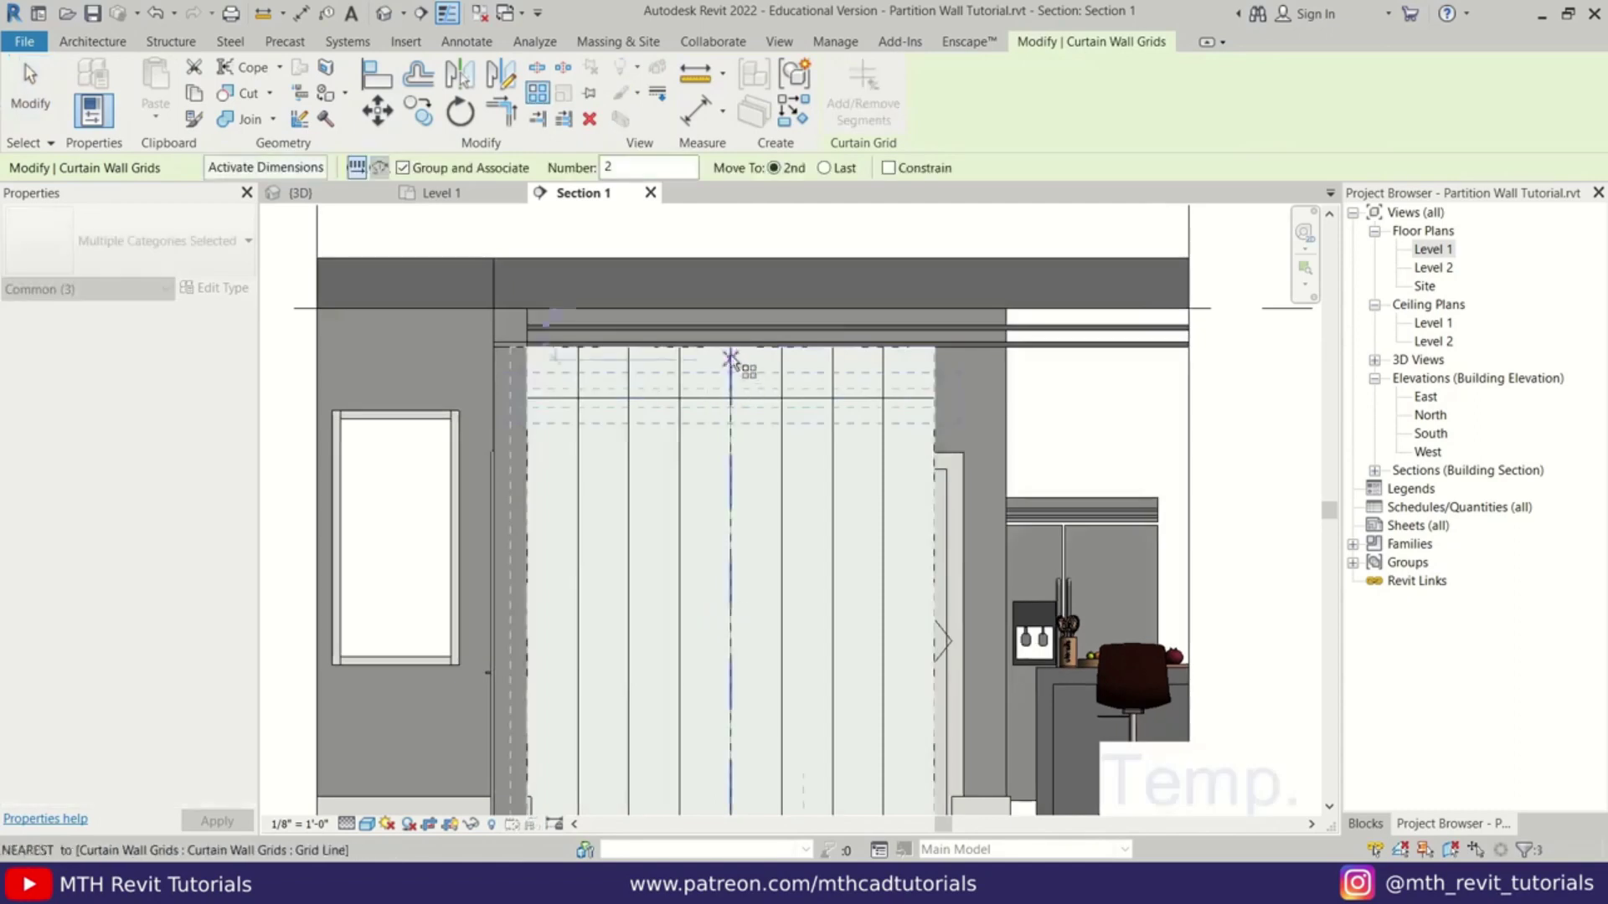
scroll(706, 350, "up", 3)
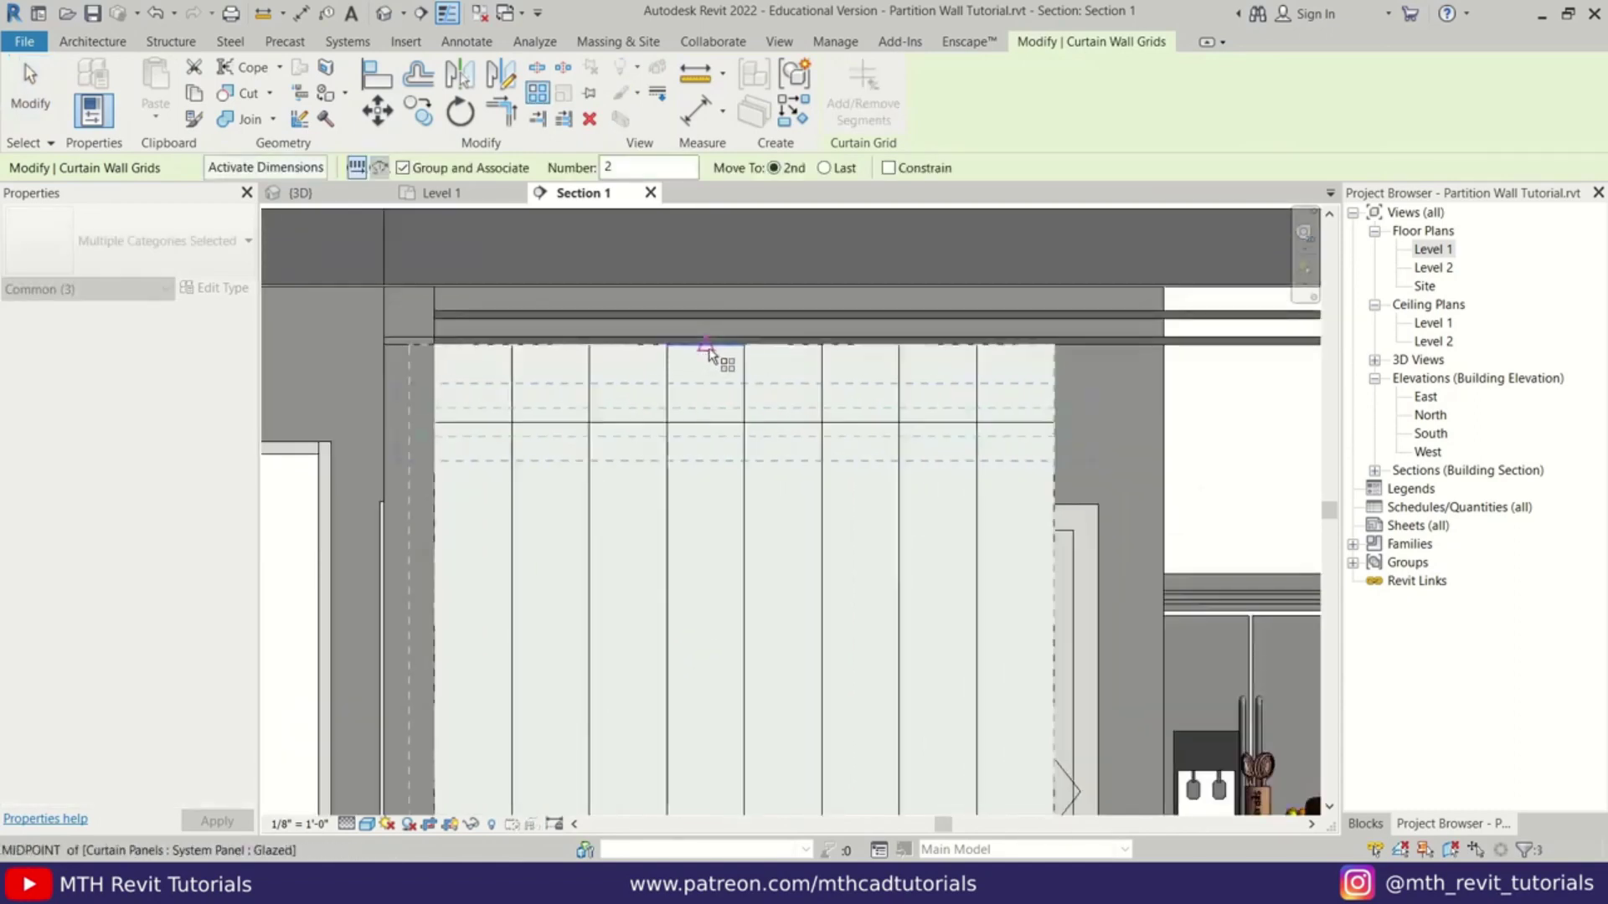
left_click(706, 350)
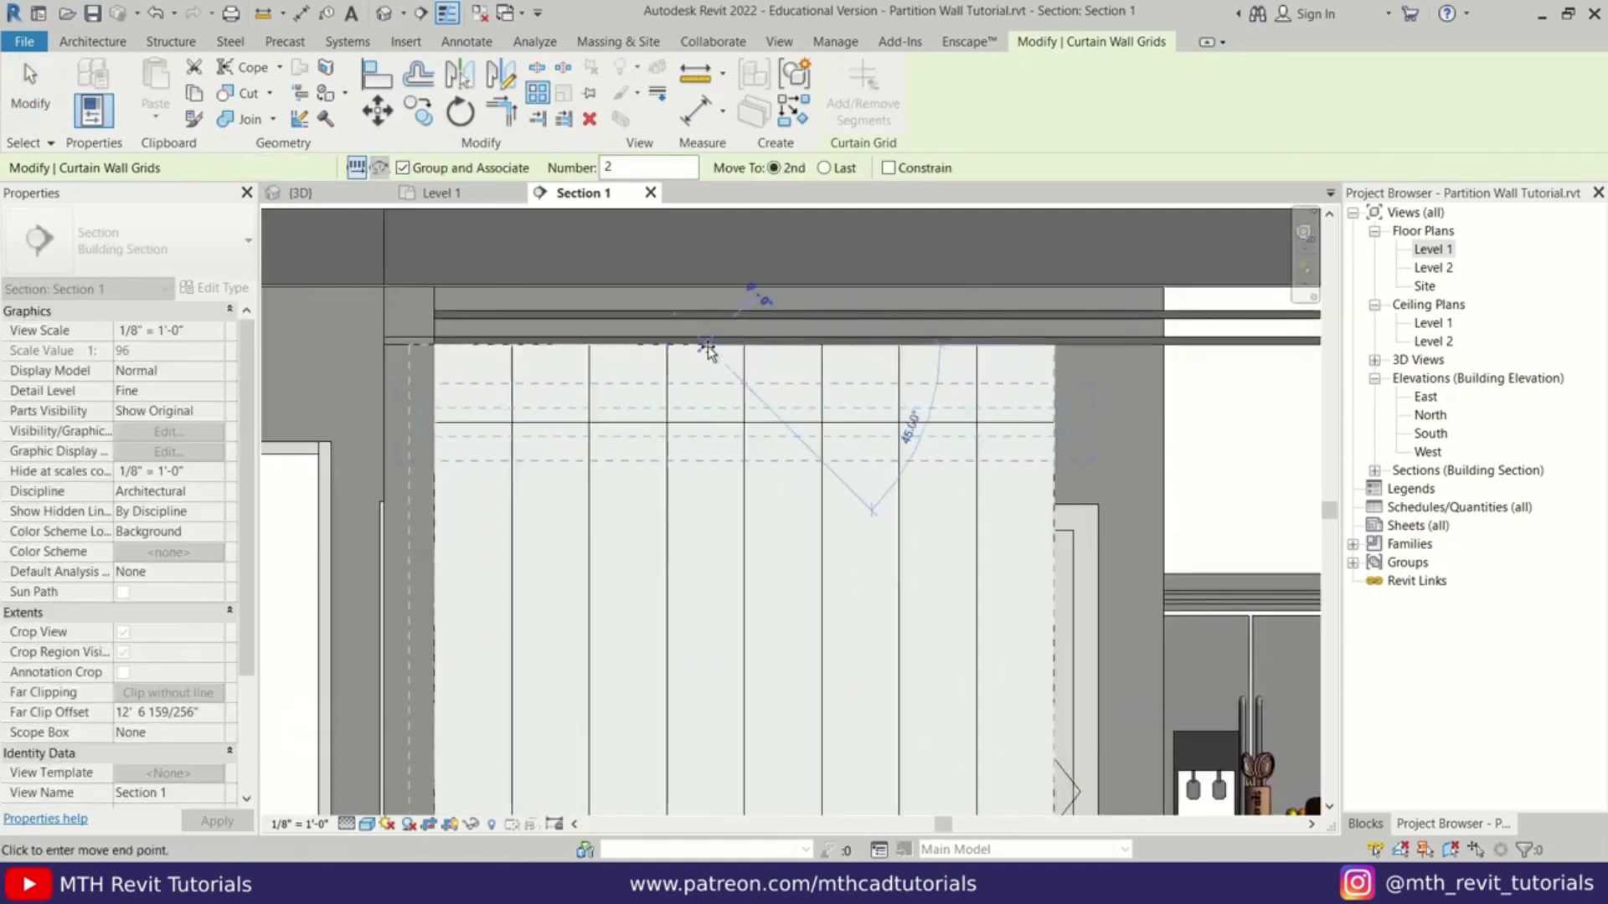
left_click(706, 427)
scroll(711, 439, "down", 3)
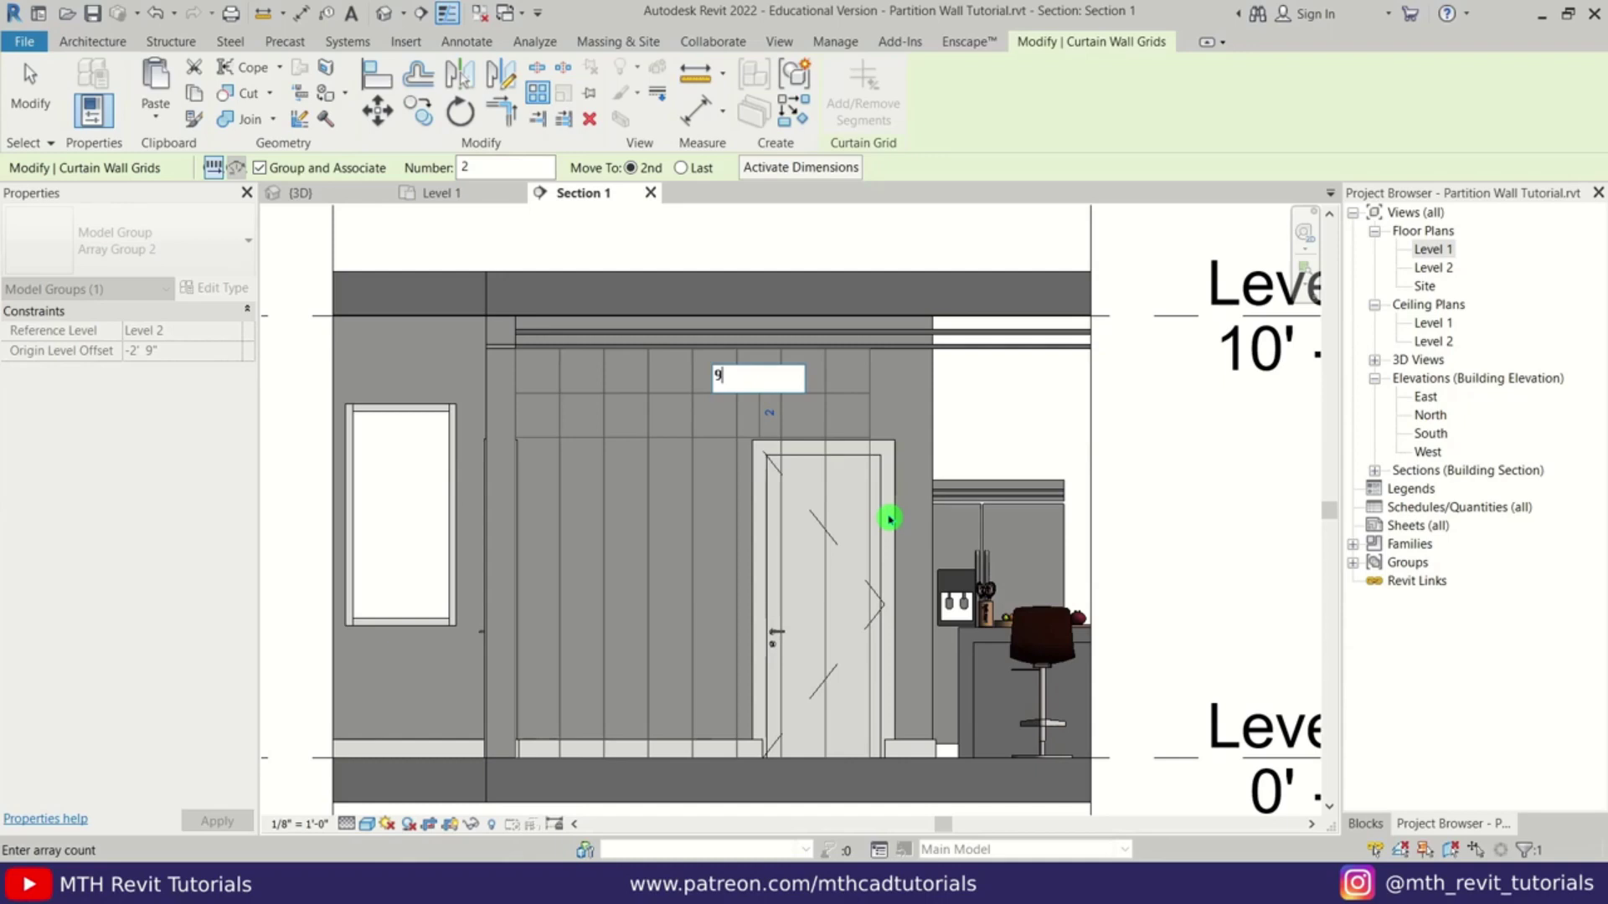
key("Return")
scroll(829, 578, "up", 4)
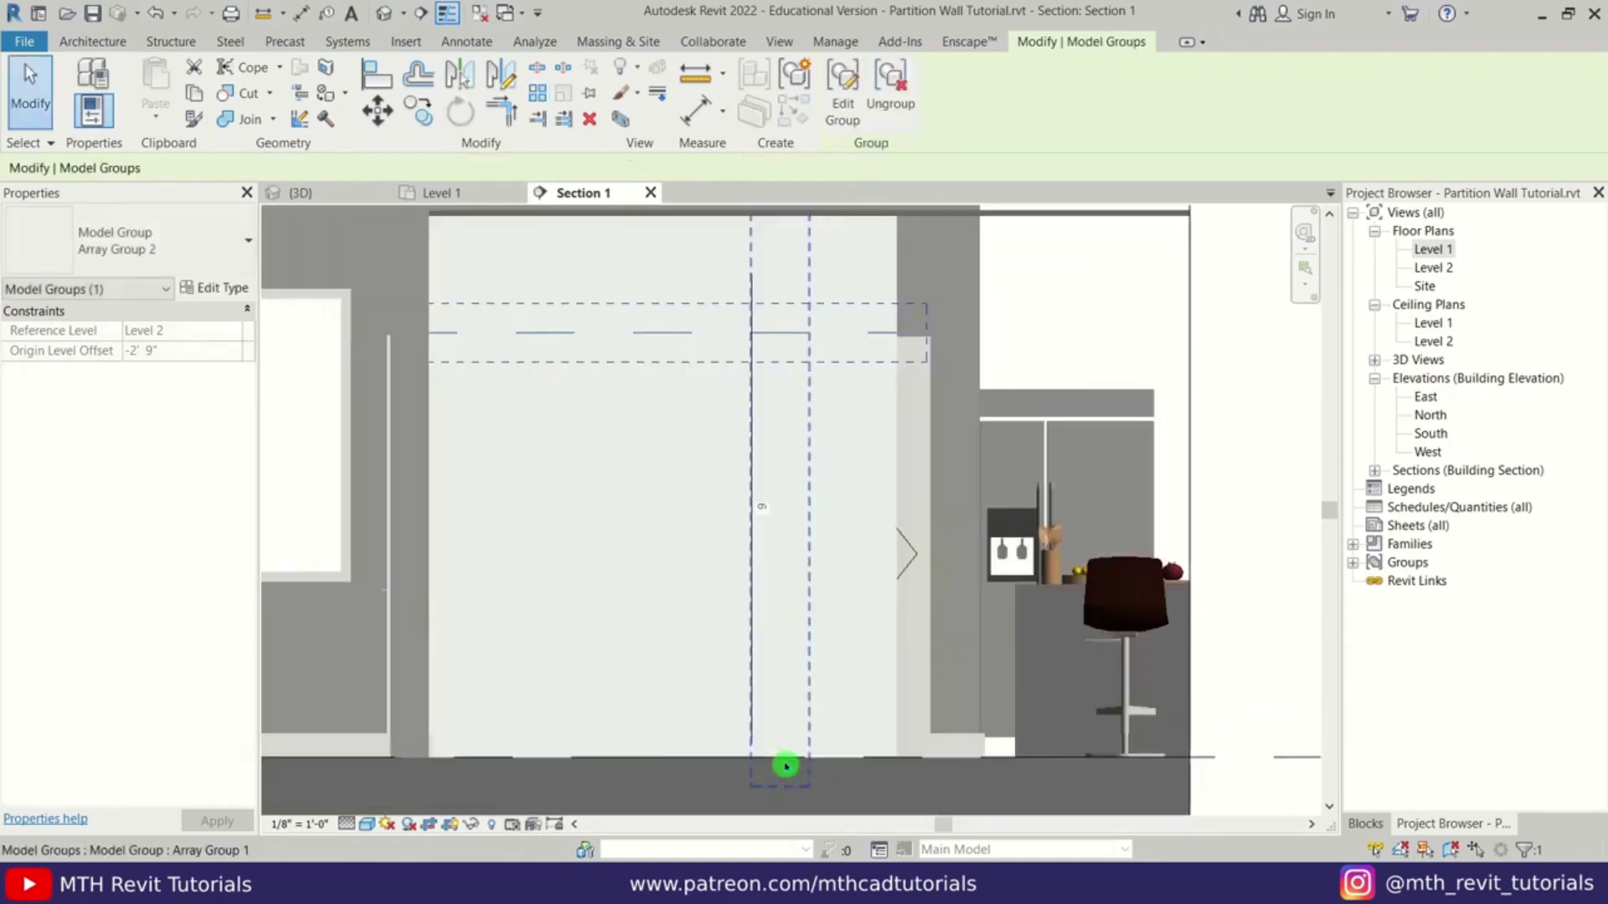
key("Escape")
scroll(738, 717, "up", 3)
scroll(796, 729, "down", 4)
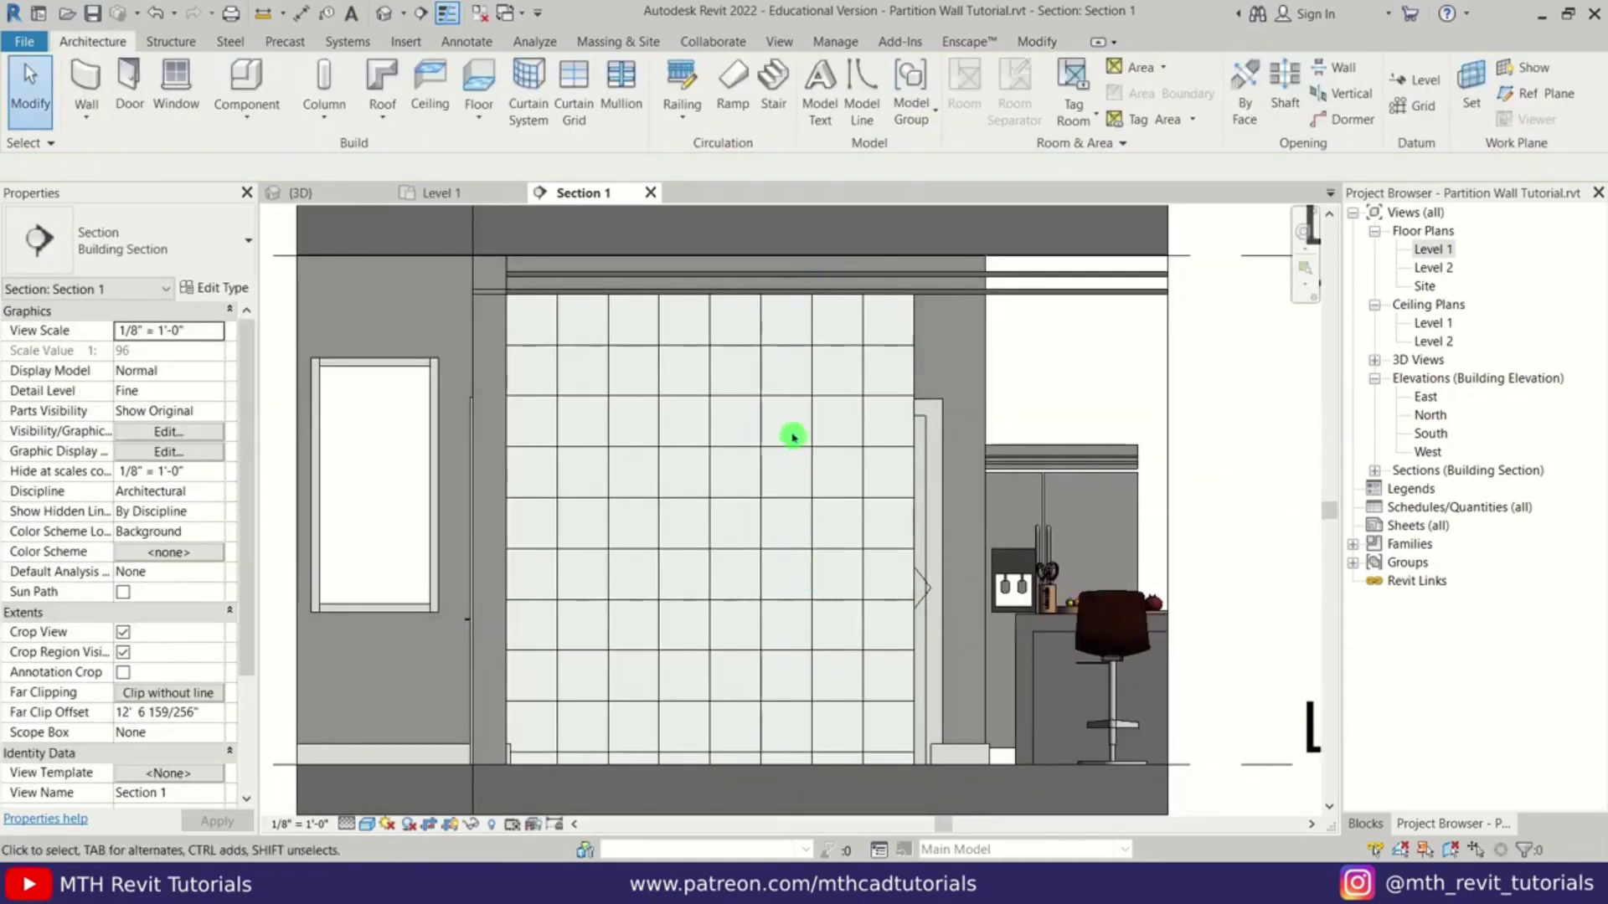
middle_click_drag(790, 446, 757, 490)
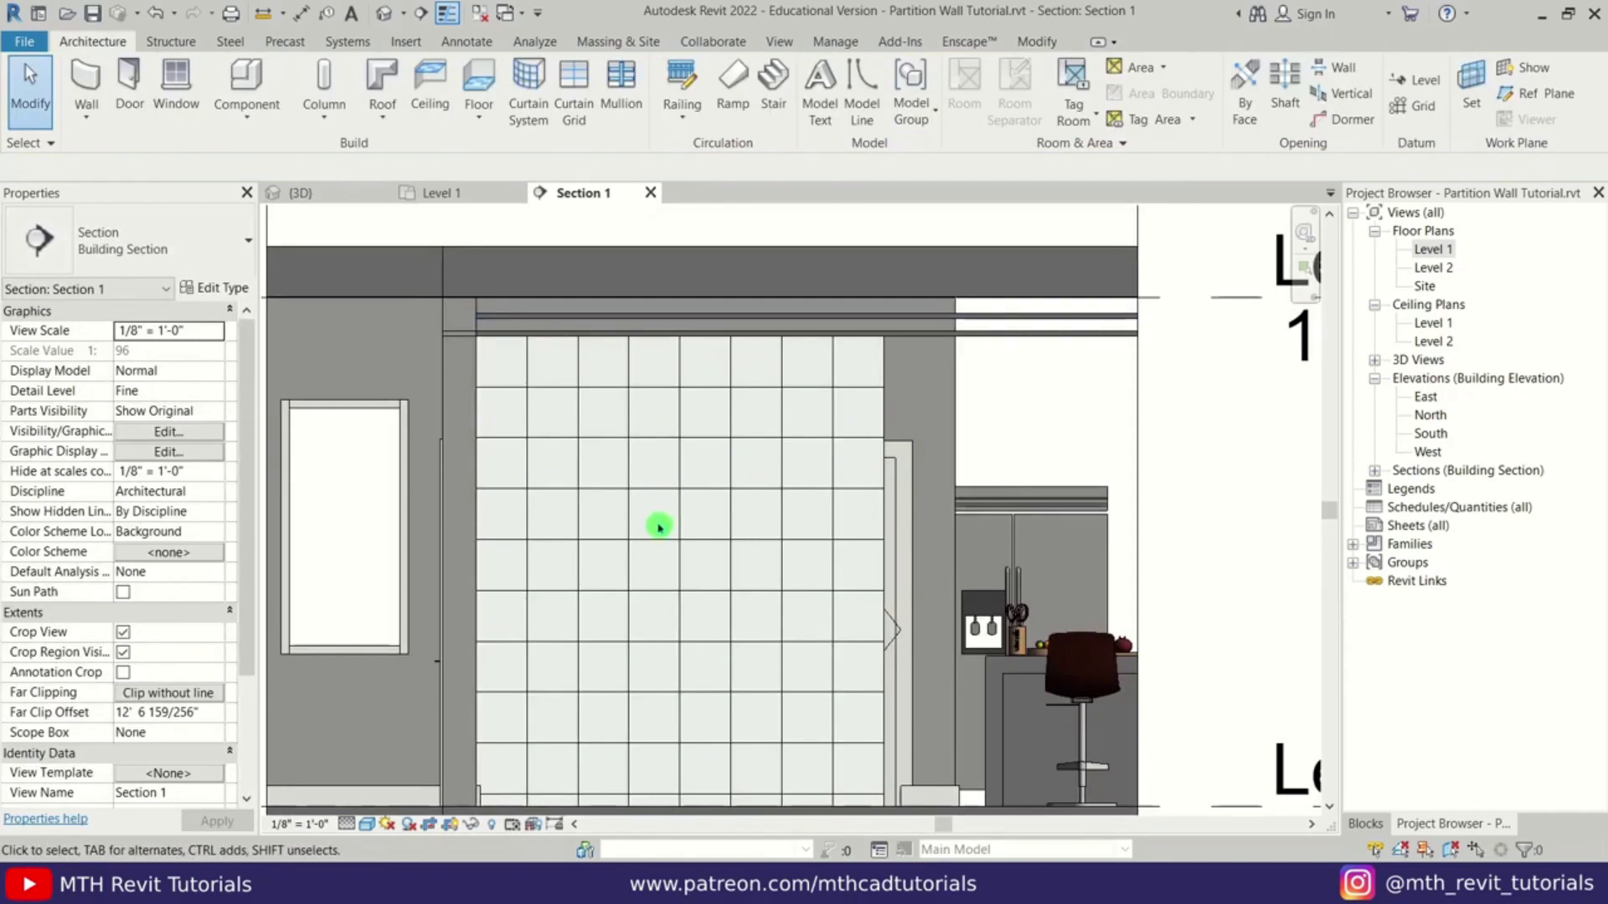
- Select all seven vertical grid-line groups visible in view and ungroup them
right_click(680, 422)
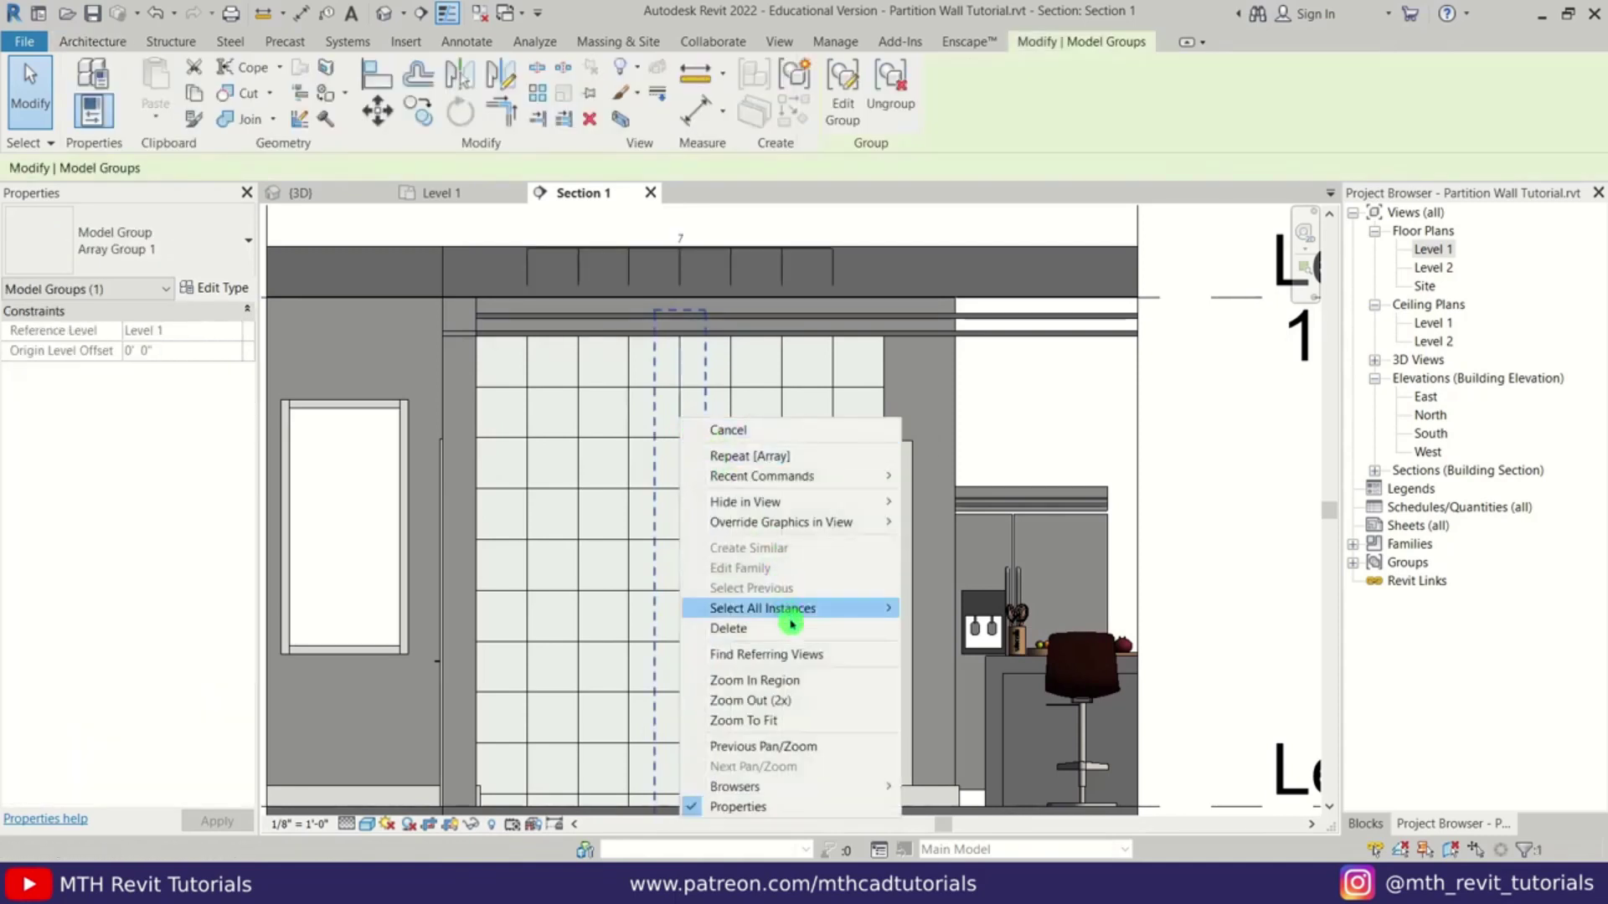
mouse_move(842, 617)
left_click(950, 609)
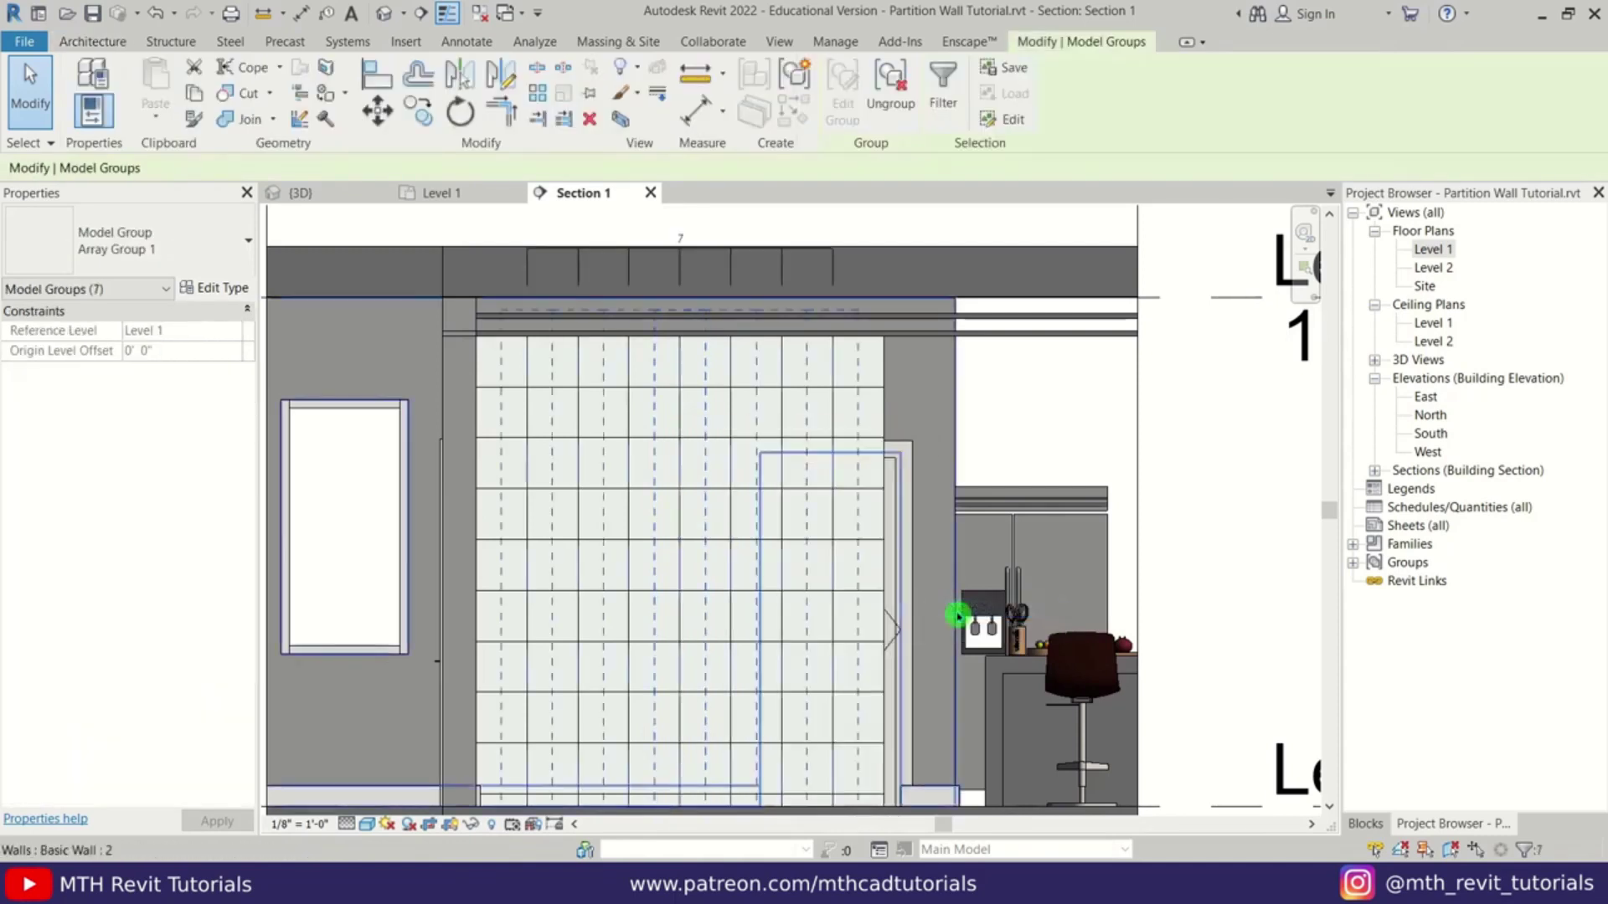
left_click(913, 110)
key("Escape")
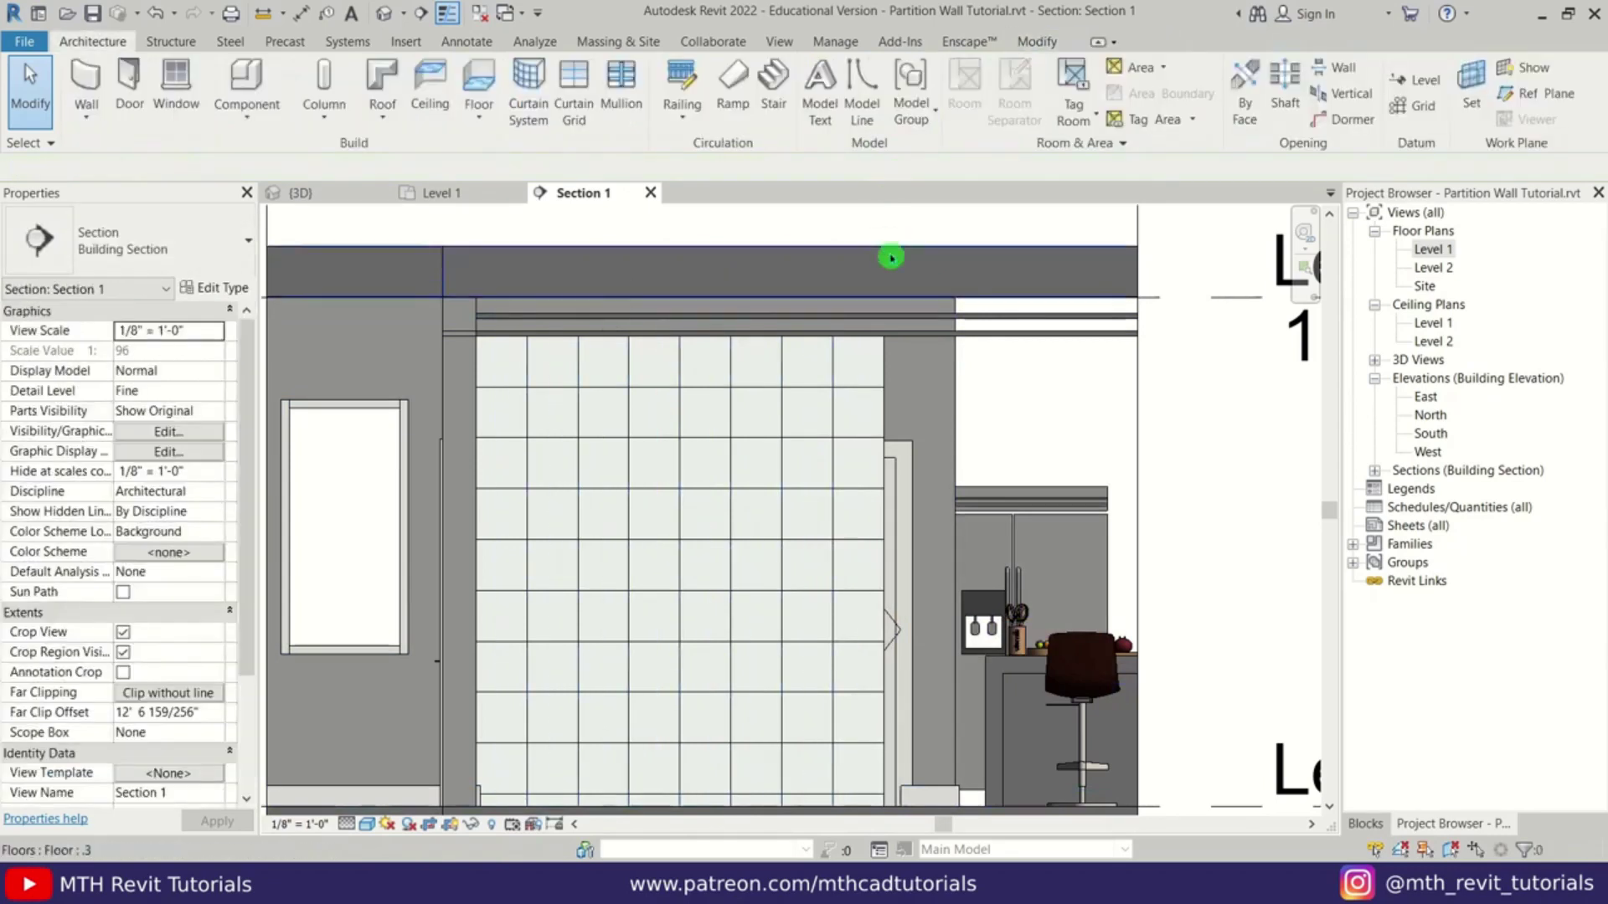
- Select all nine horizontal grid-line groups visible in view and ungroup them
right_click(865, 392)
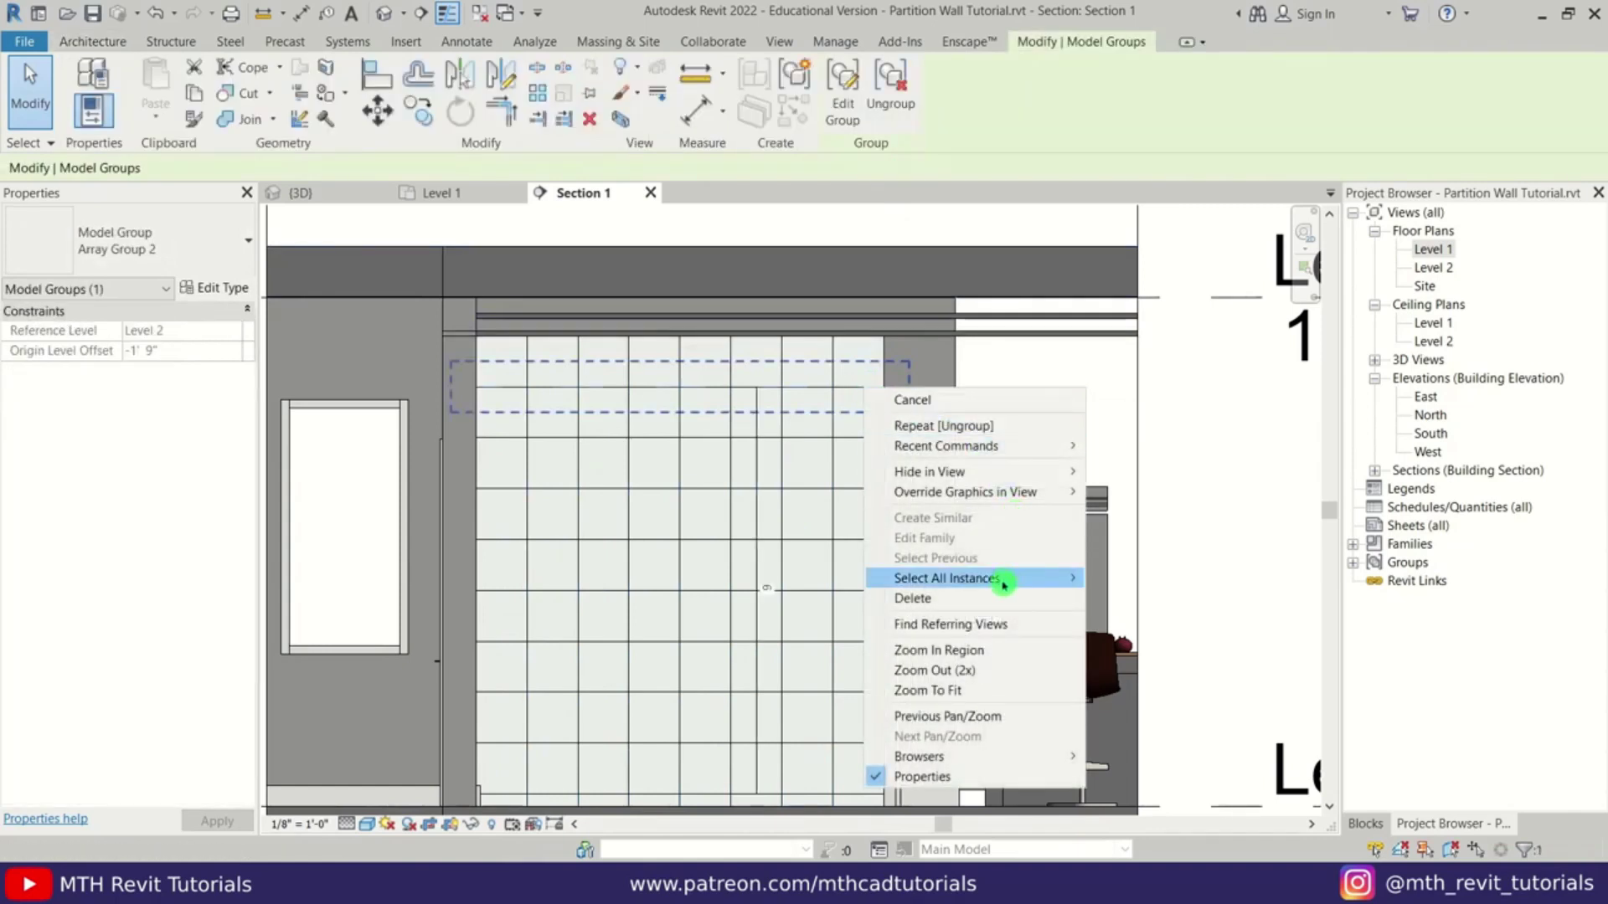
mouse_move(1009, 583)
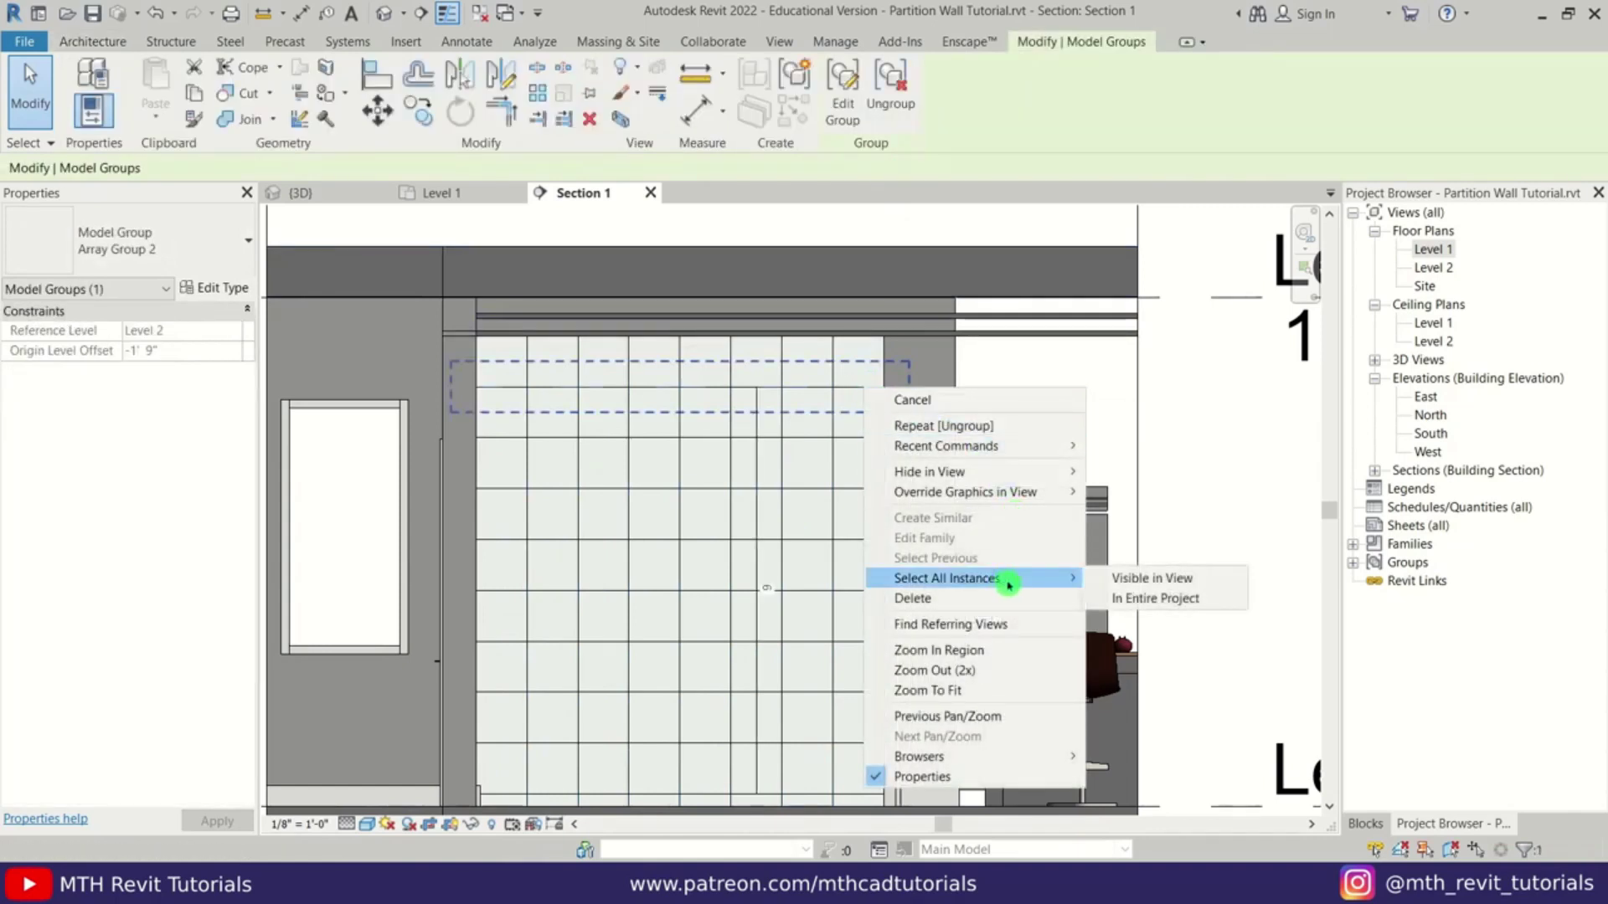
left_click(1164, 578)
left_click(902, 106)
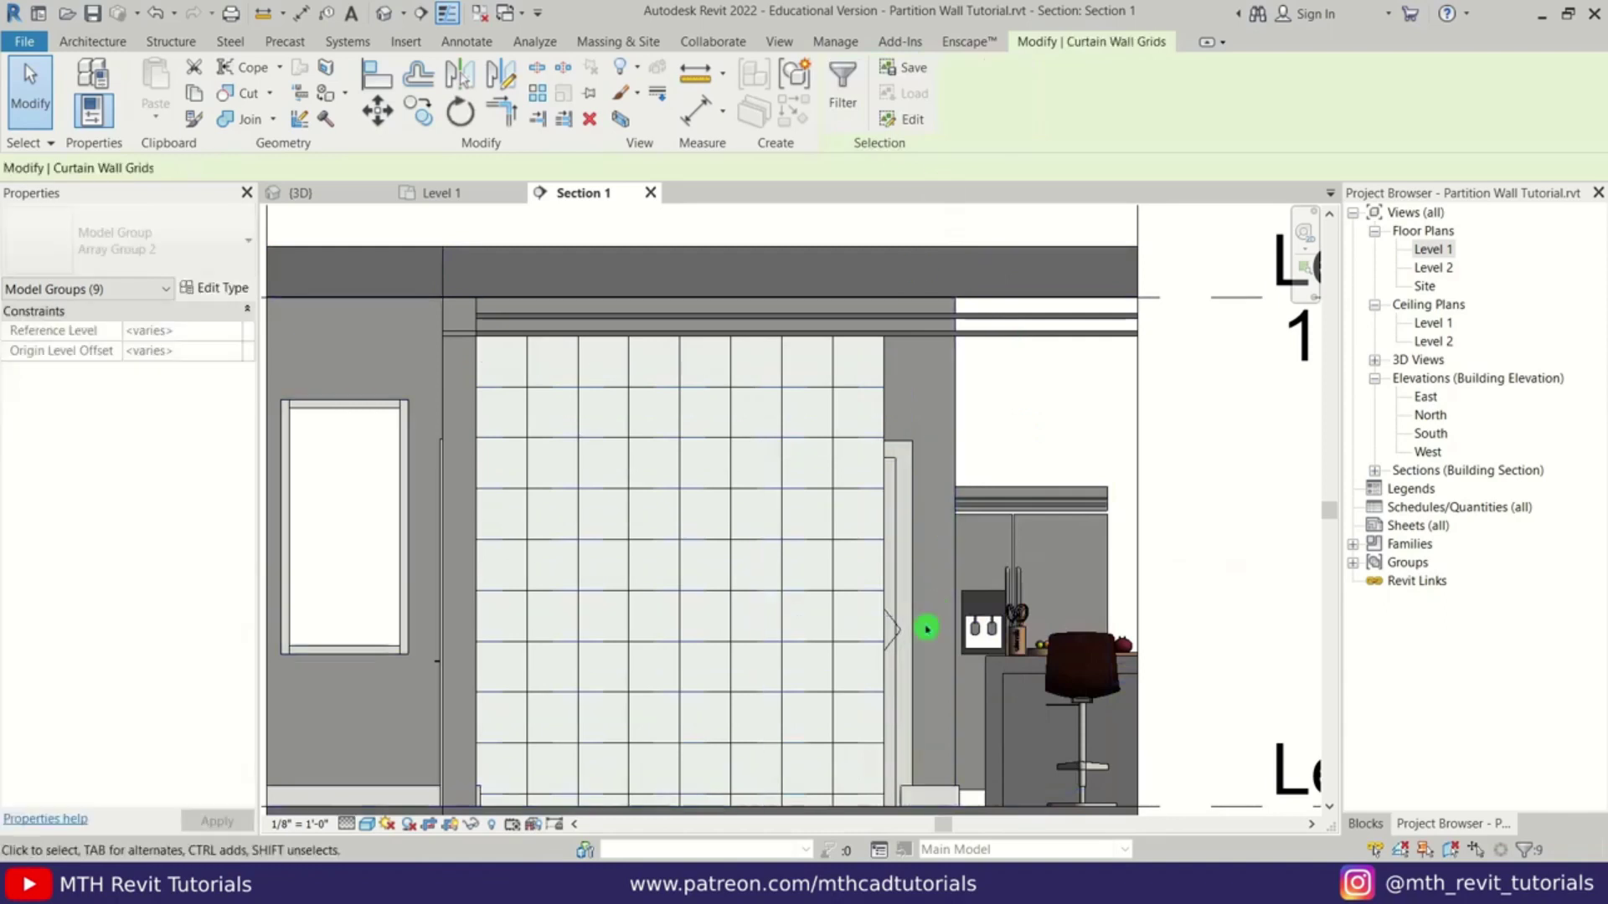
key("Escape")
scroll(746, 625, "up", 3)
left_click(585, 562)
key("Escape")
scroll(854, 761, "up", 3)
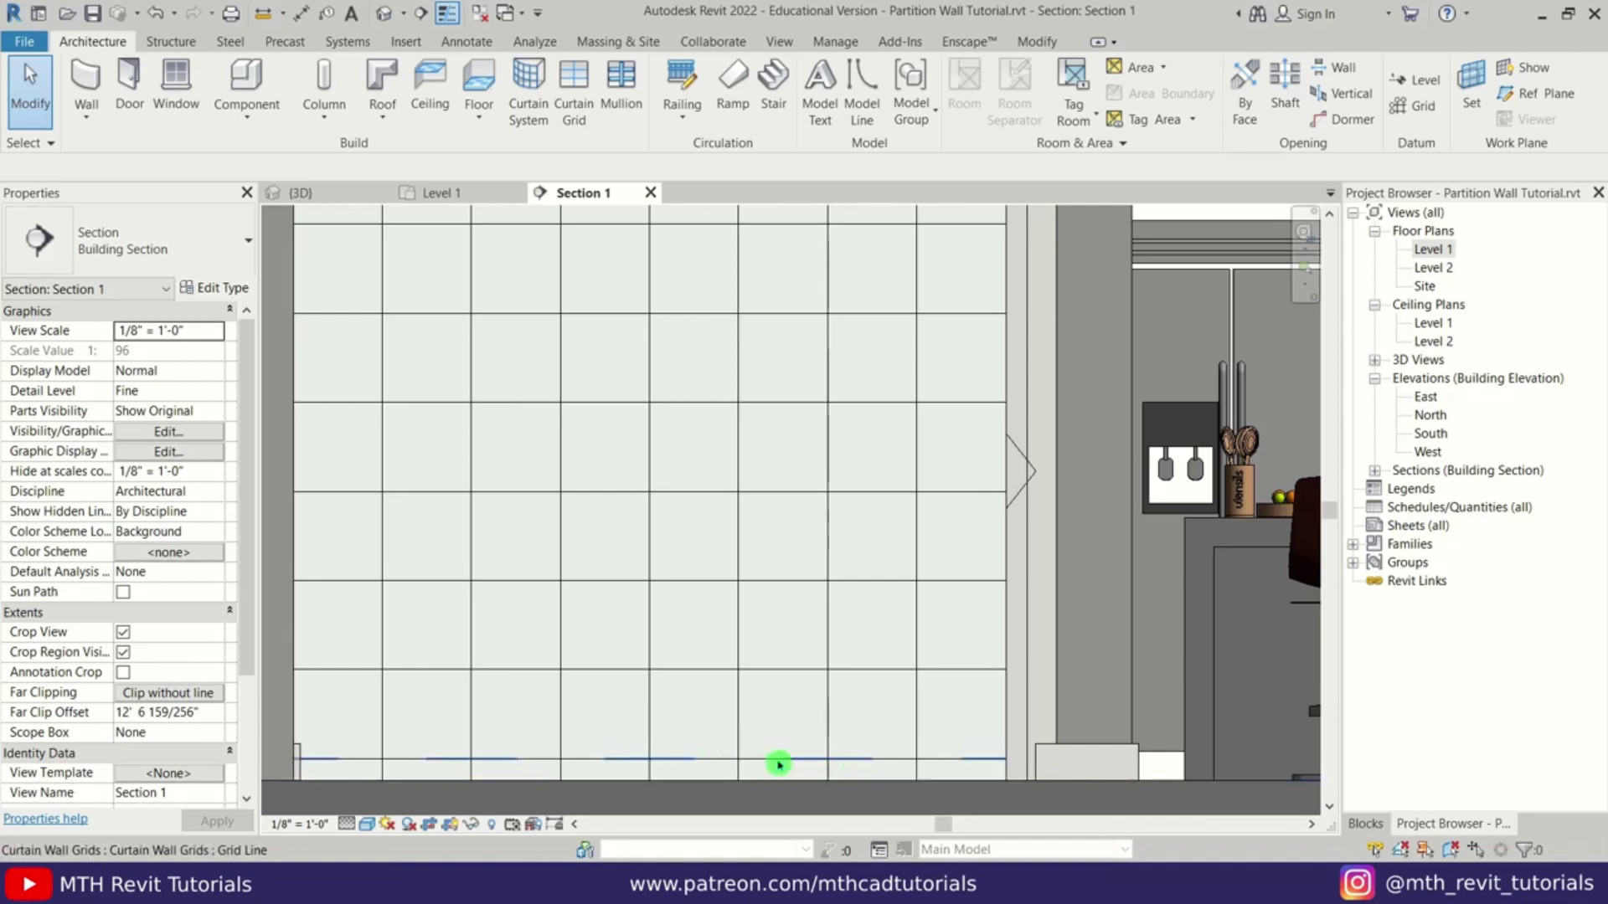
- Delete the bottom horizontal curtain grid line of the wall
left_click(802, 763)
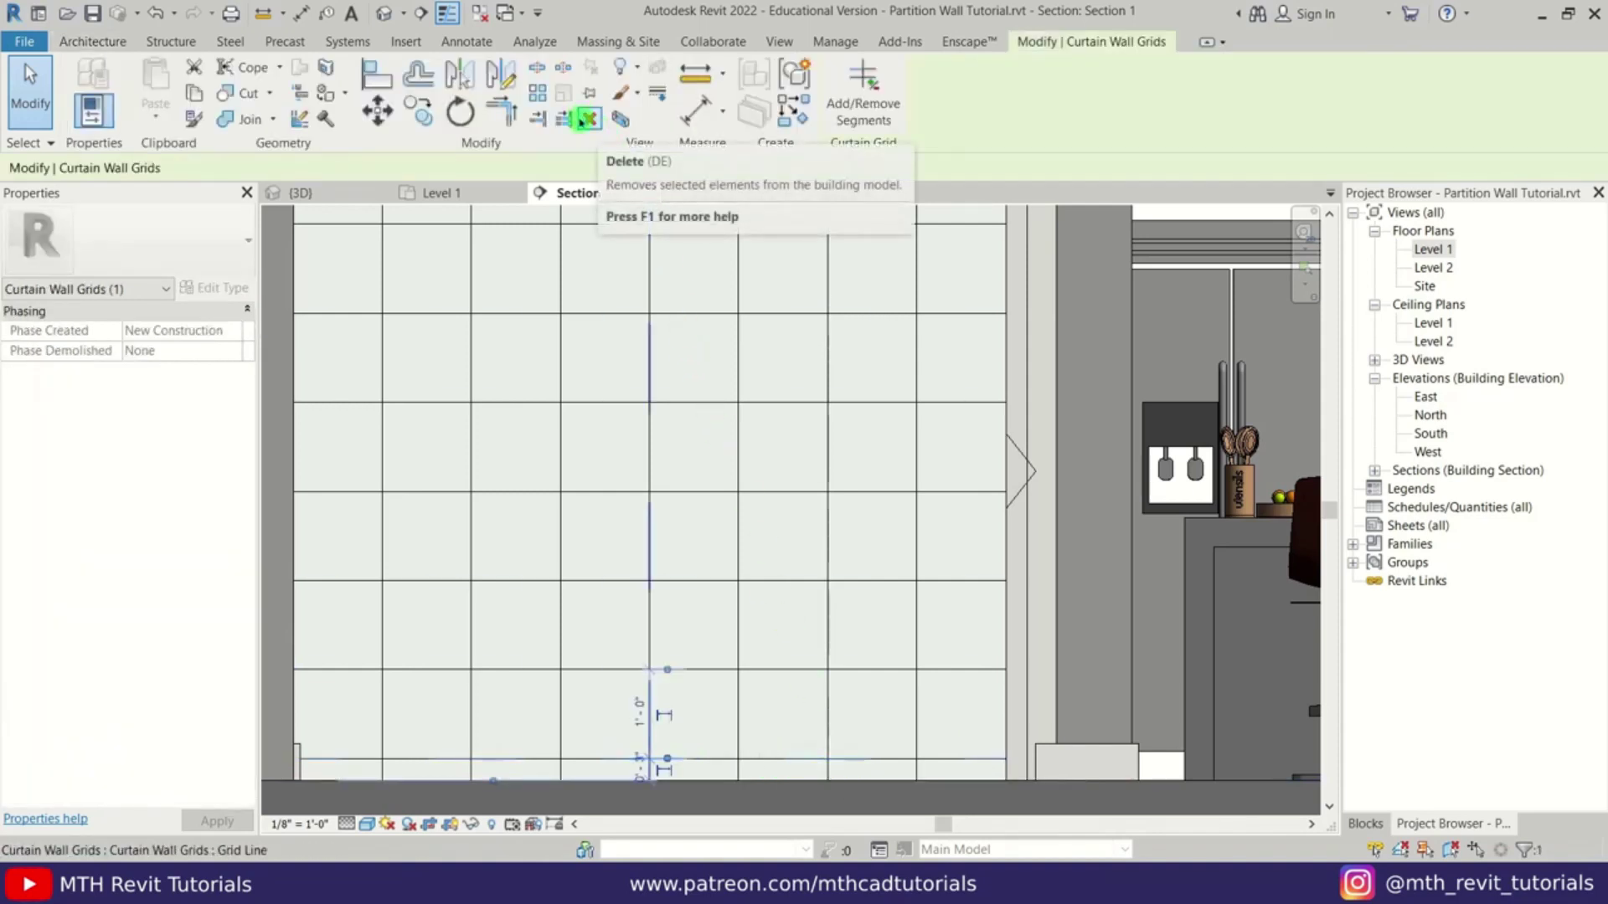
left_click(590, 123)
scroll(1030, 728, "up", 5)
middle_click_drag(868, 743, 805, 653)
scroll(805, 652, "down", 4)
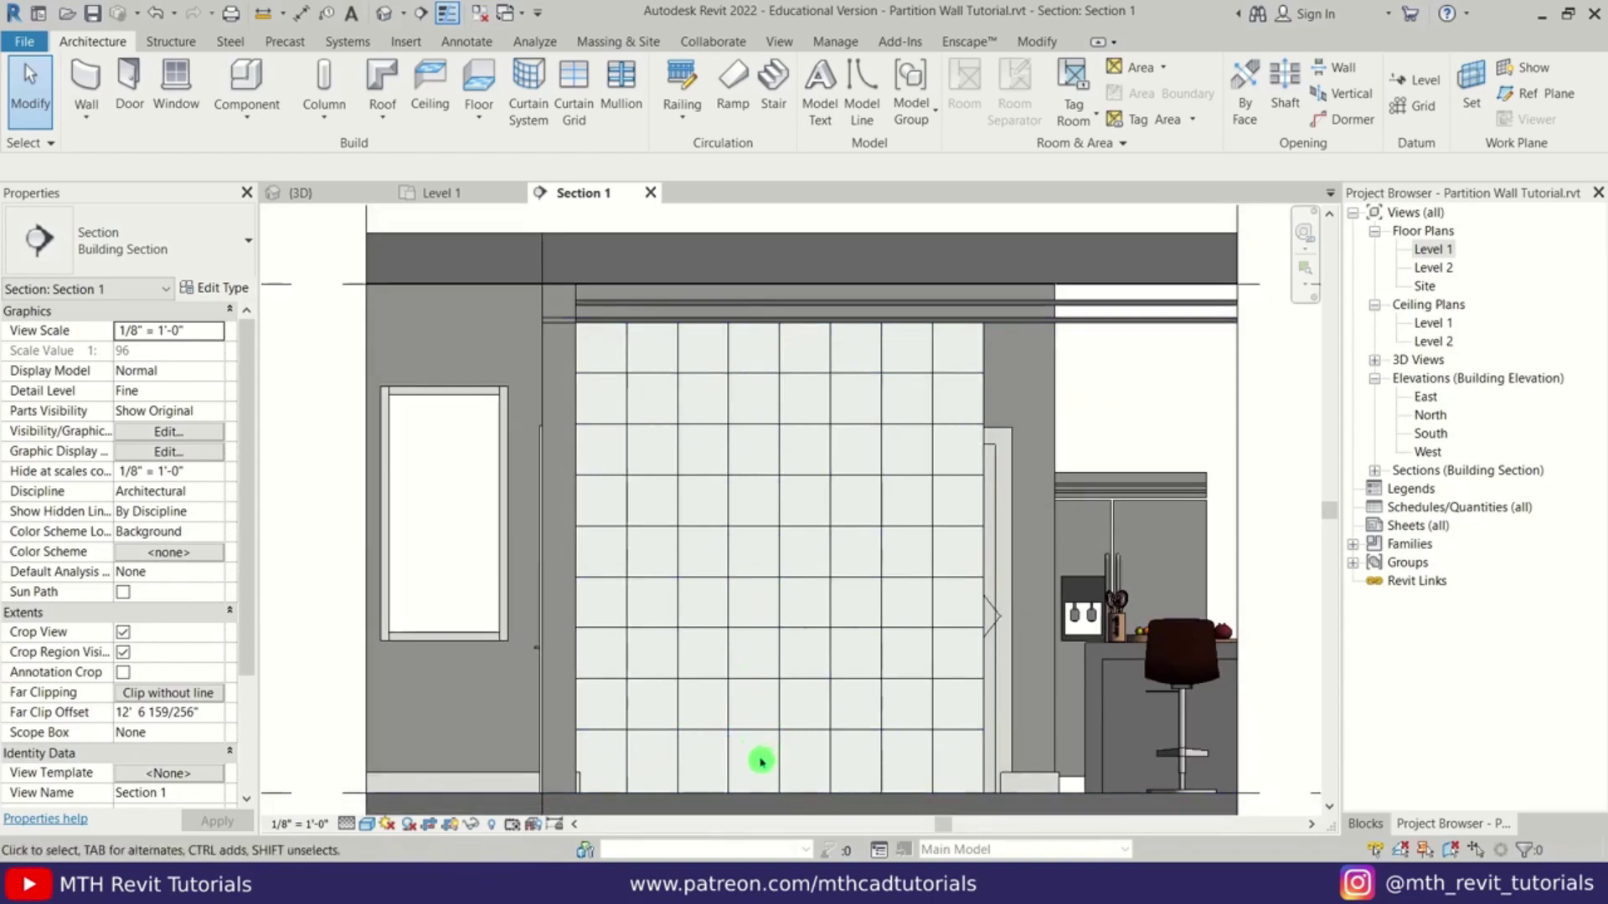
- Place an aligned dimension string across every horizontal grid line up to the wall top
key("i")
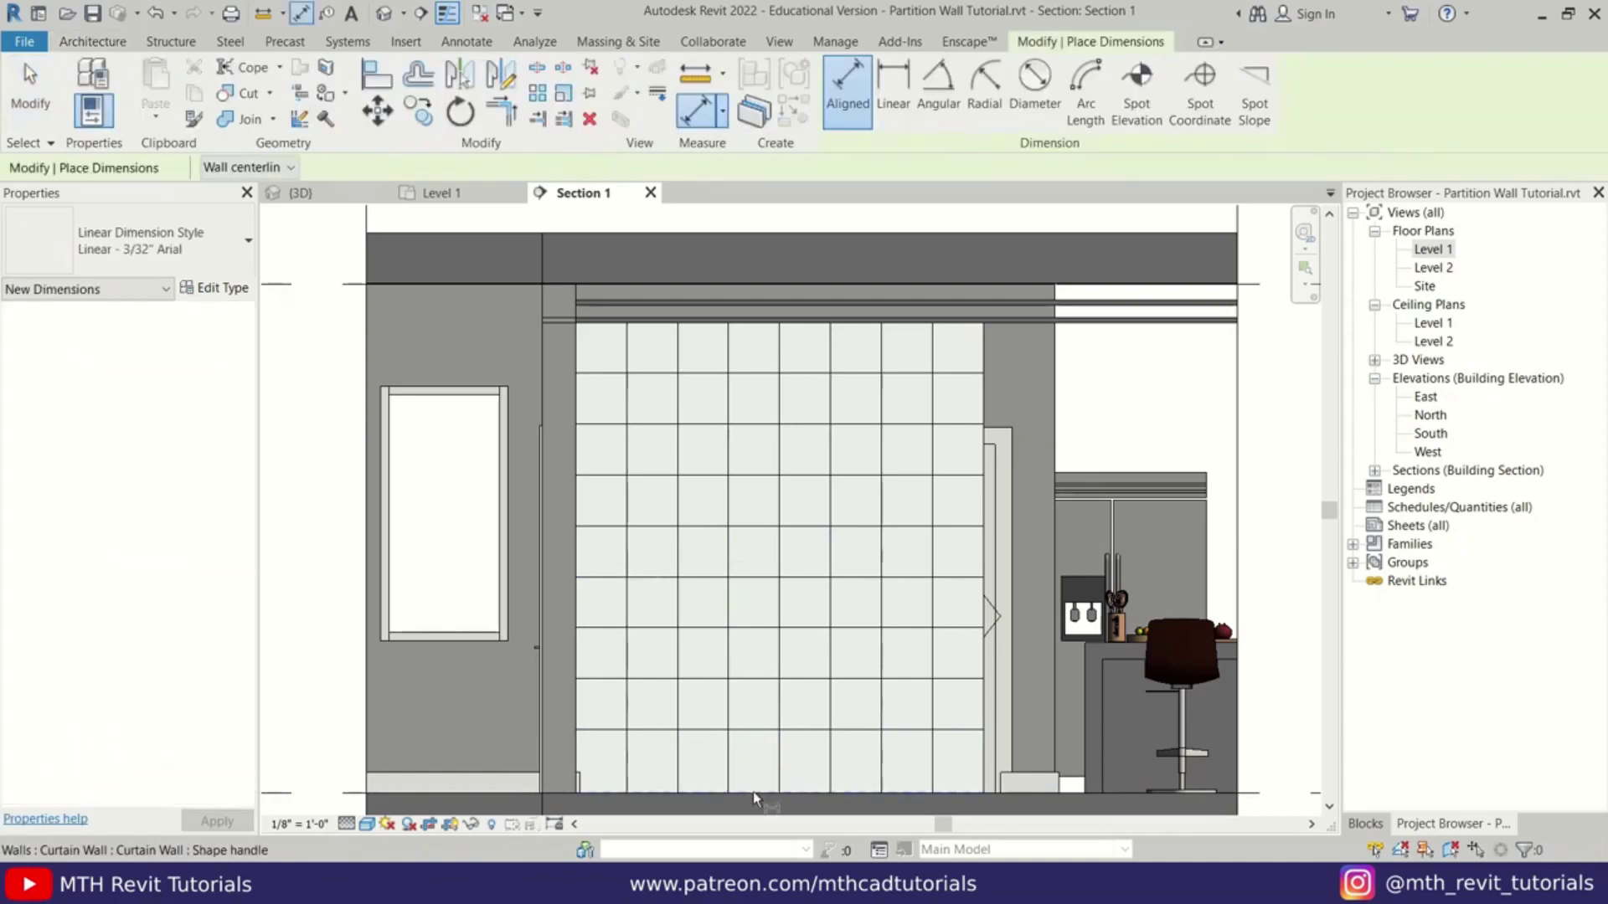
left_click(742, 730)
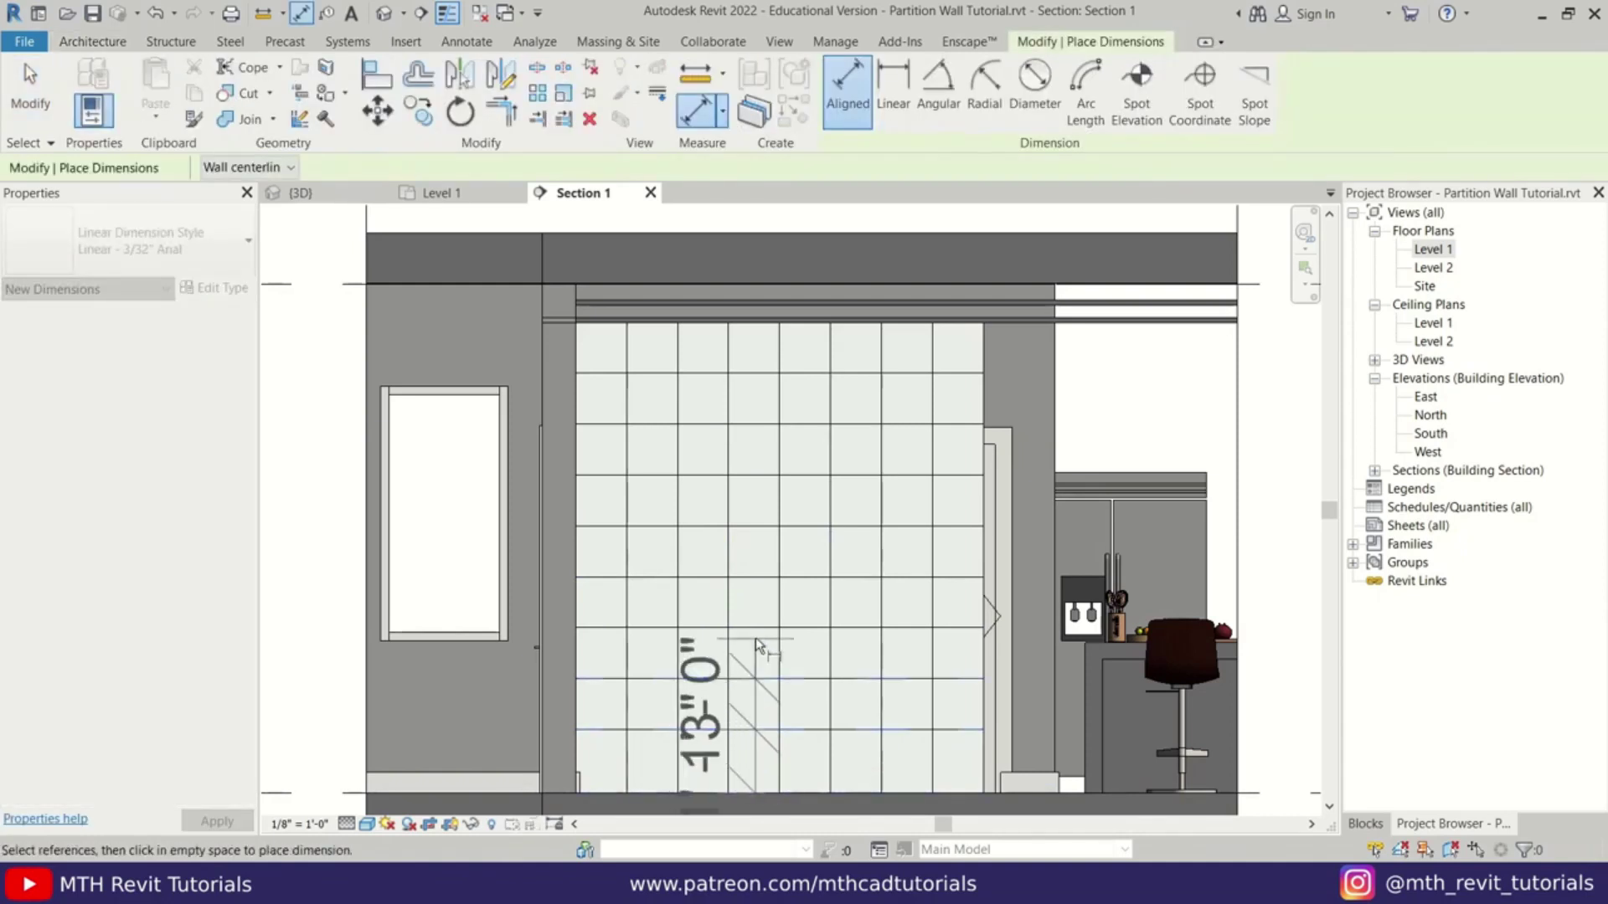
left_click(754, 577)
left_click(752, 526)
left_click(755, 474)
left_click(761, 426)
left_click(766, 374)
left_click(767, 323)
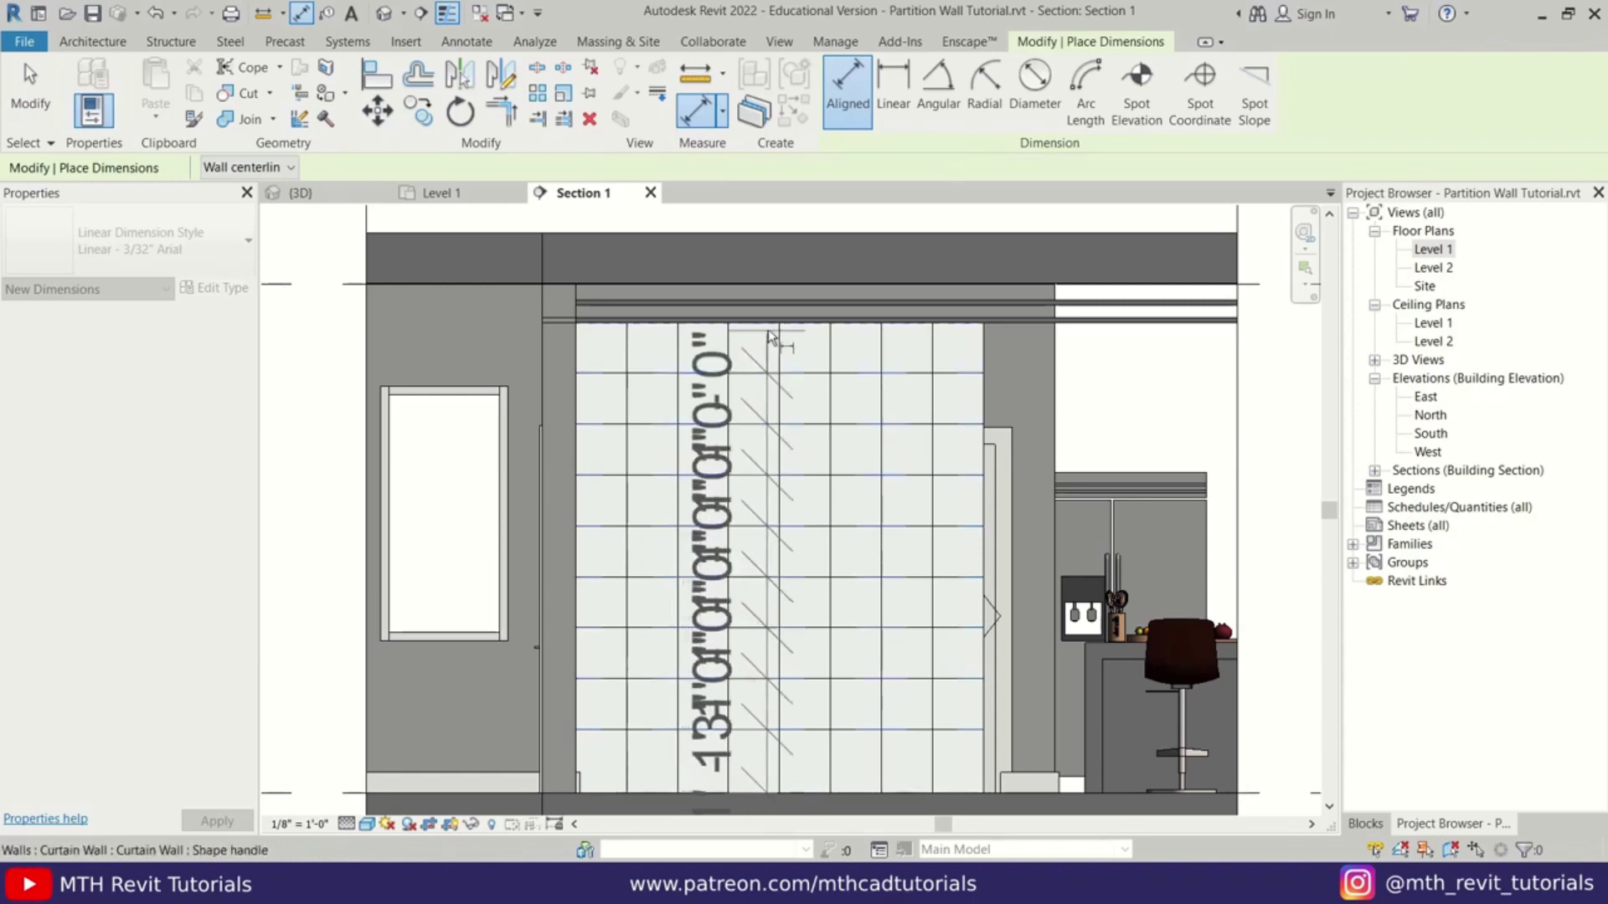
scroll(806, 493, "down", 2)
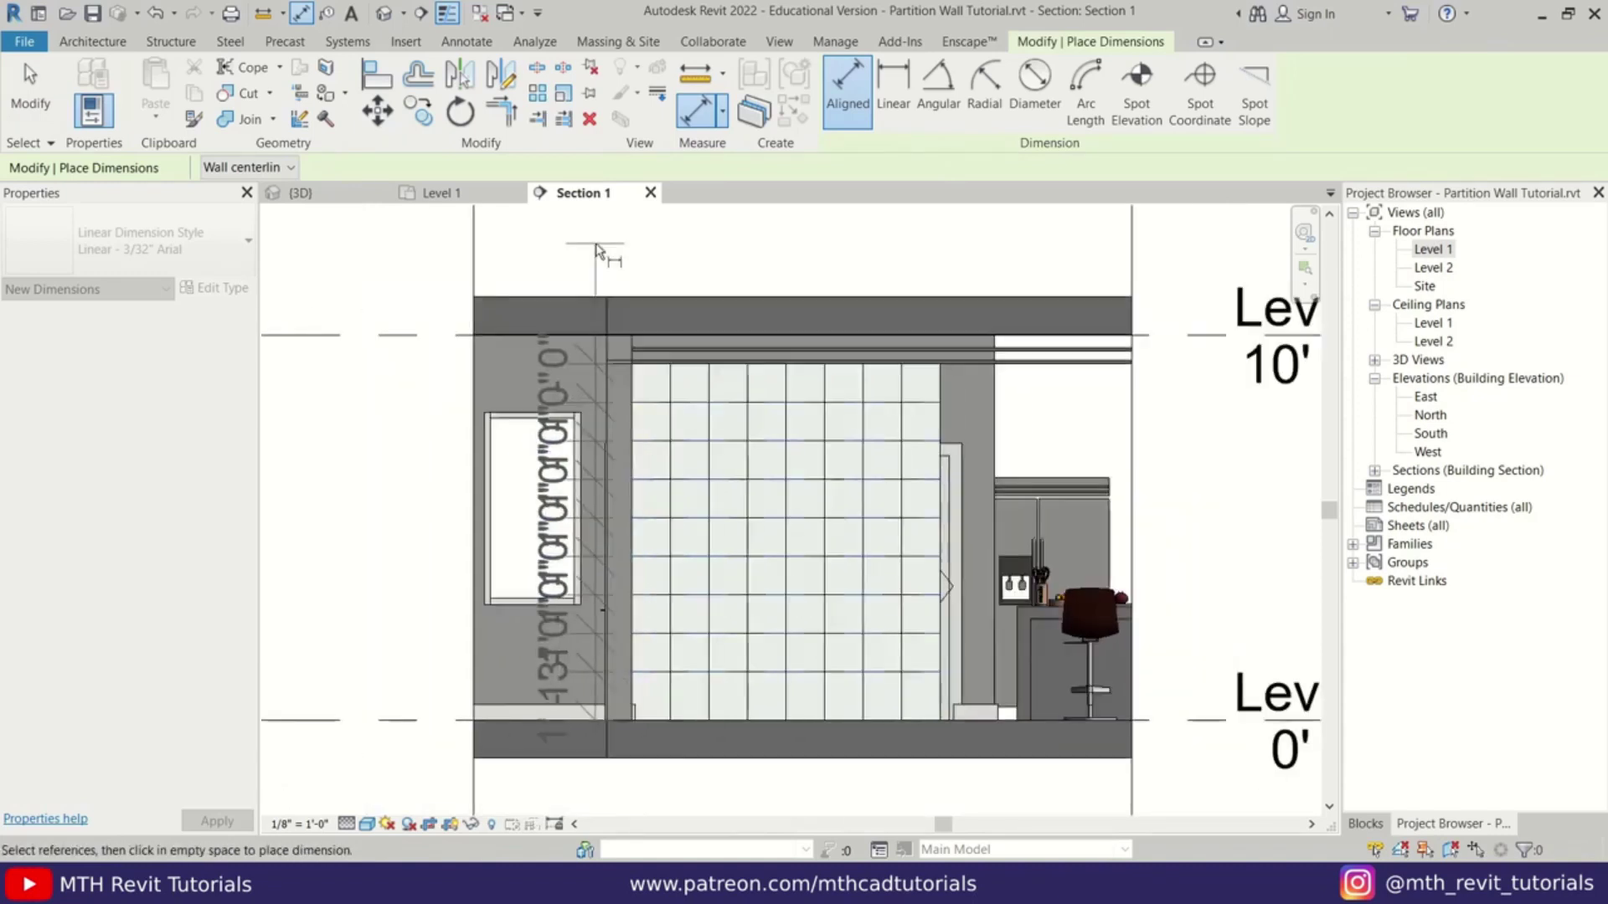
left_click(596, 244)
scroll(721, 469, "up", 1)
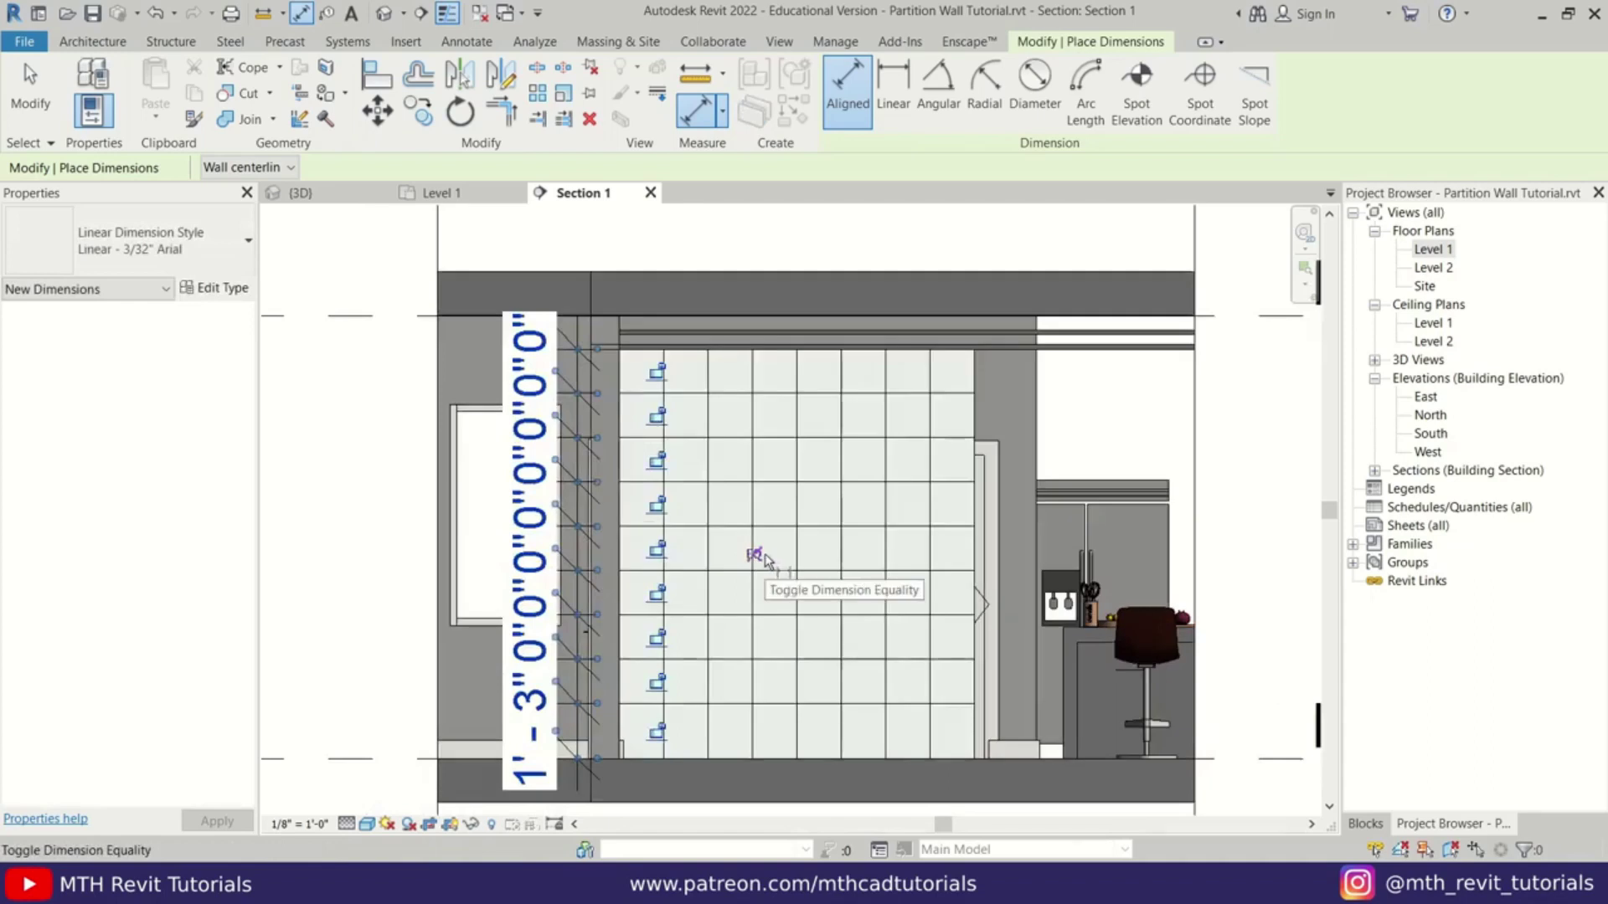
- Apply EQ to equalise the spacings, then delete the dimension and unconstrain
left_click(755, 555)
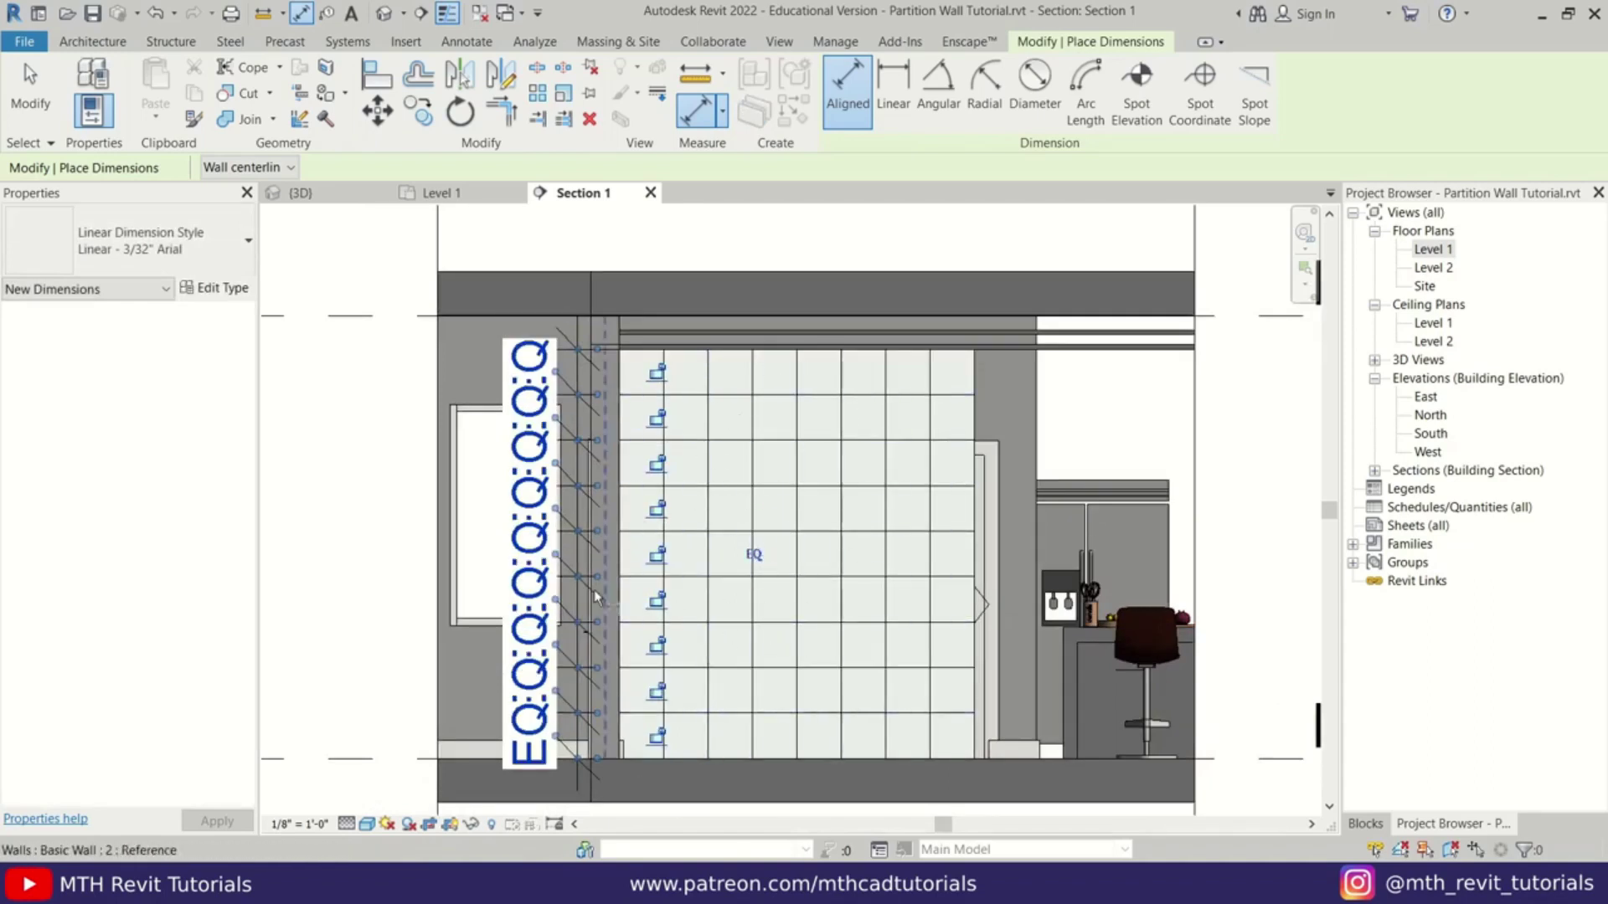
key("Escape")
key("Escape")
left_click(542, 529)
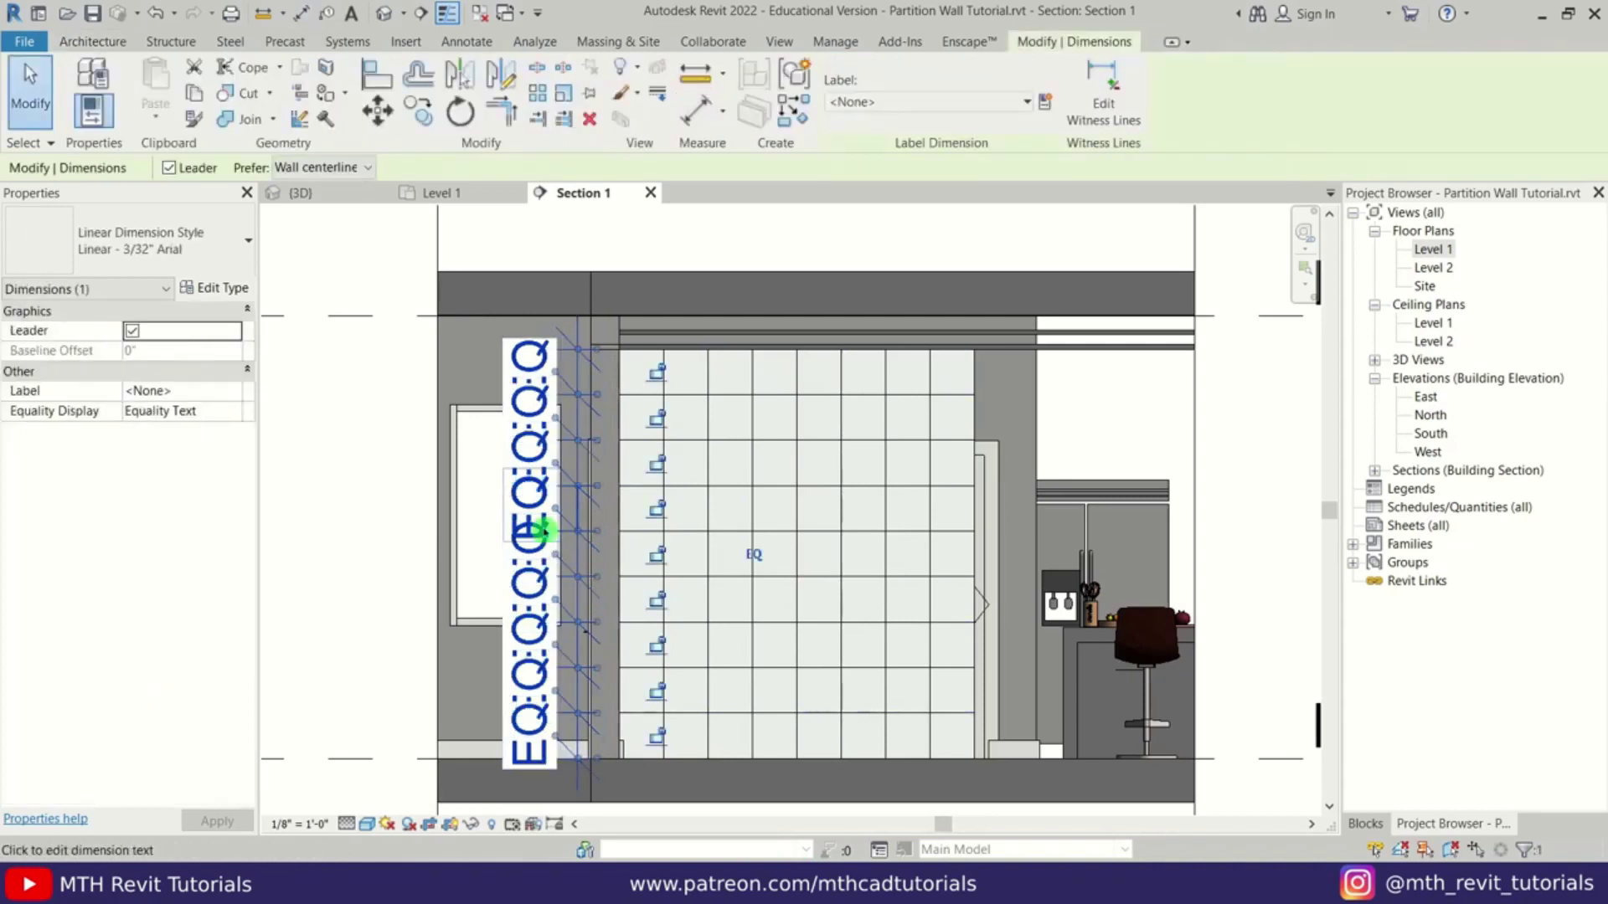
key("Delete")
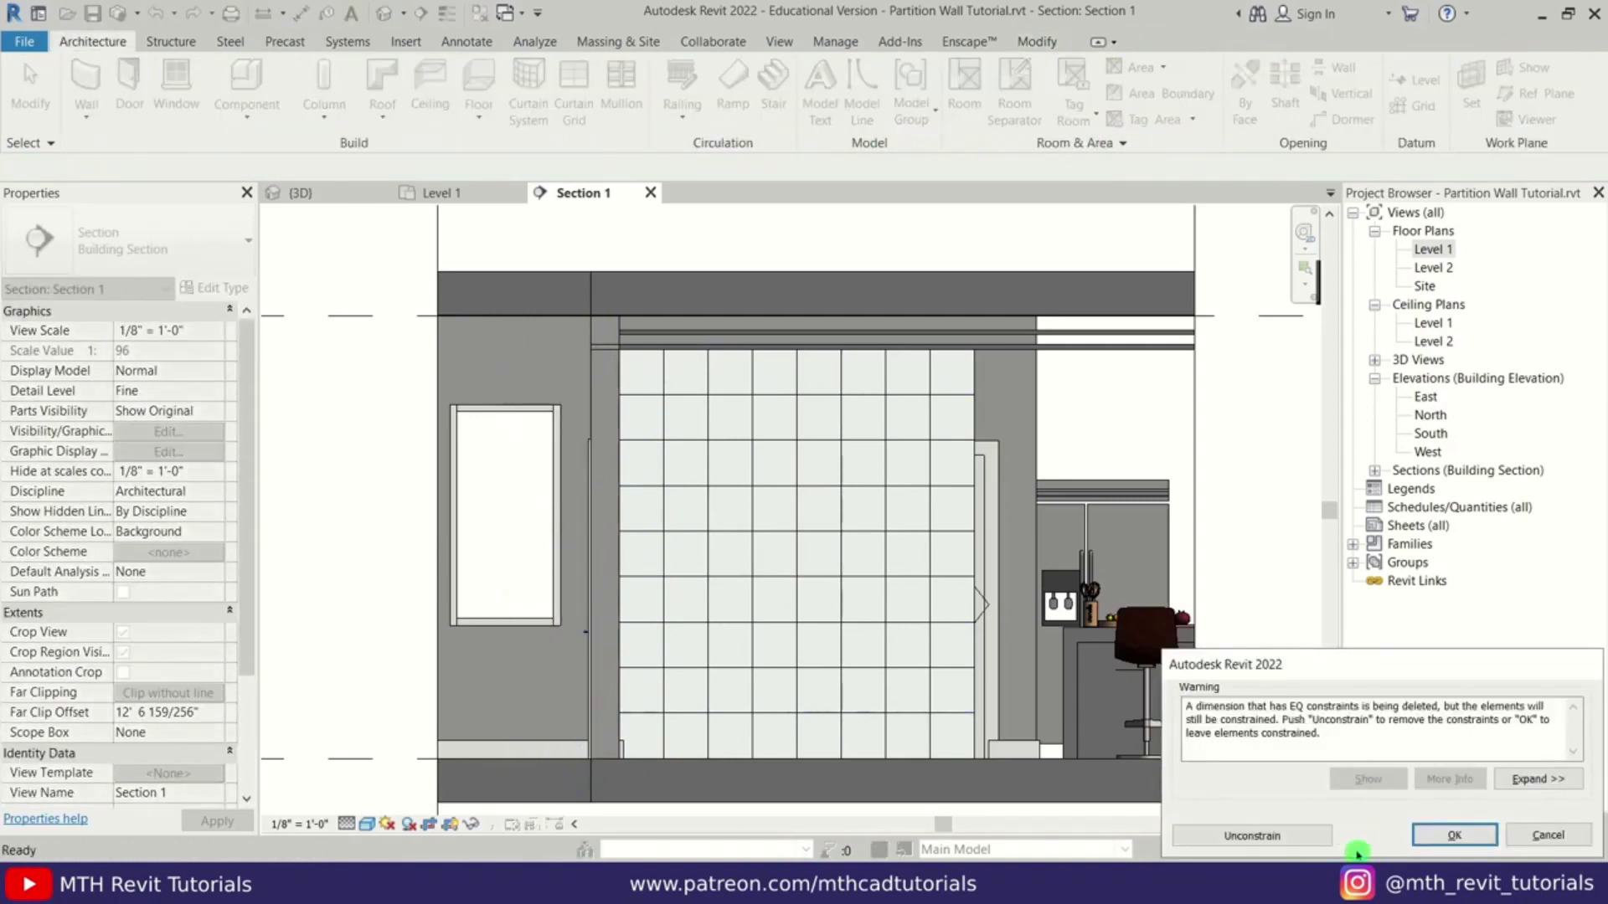
left_click(1251, 836)
- Select a horizontal curtain grid line and try Add/Remove Segments on it
scroll(777, 639, "up", 2)
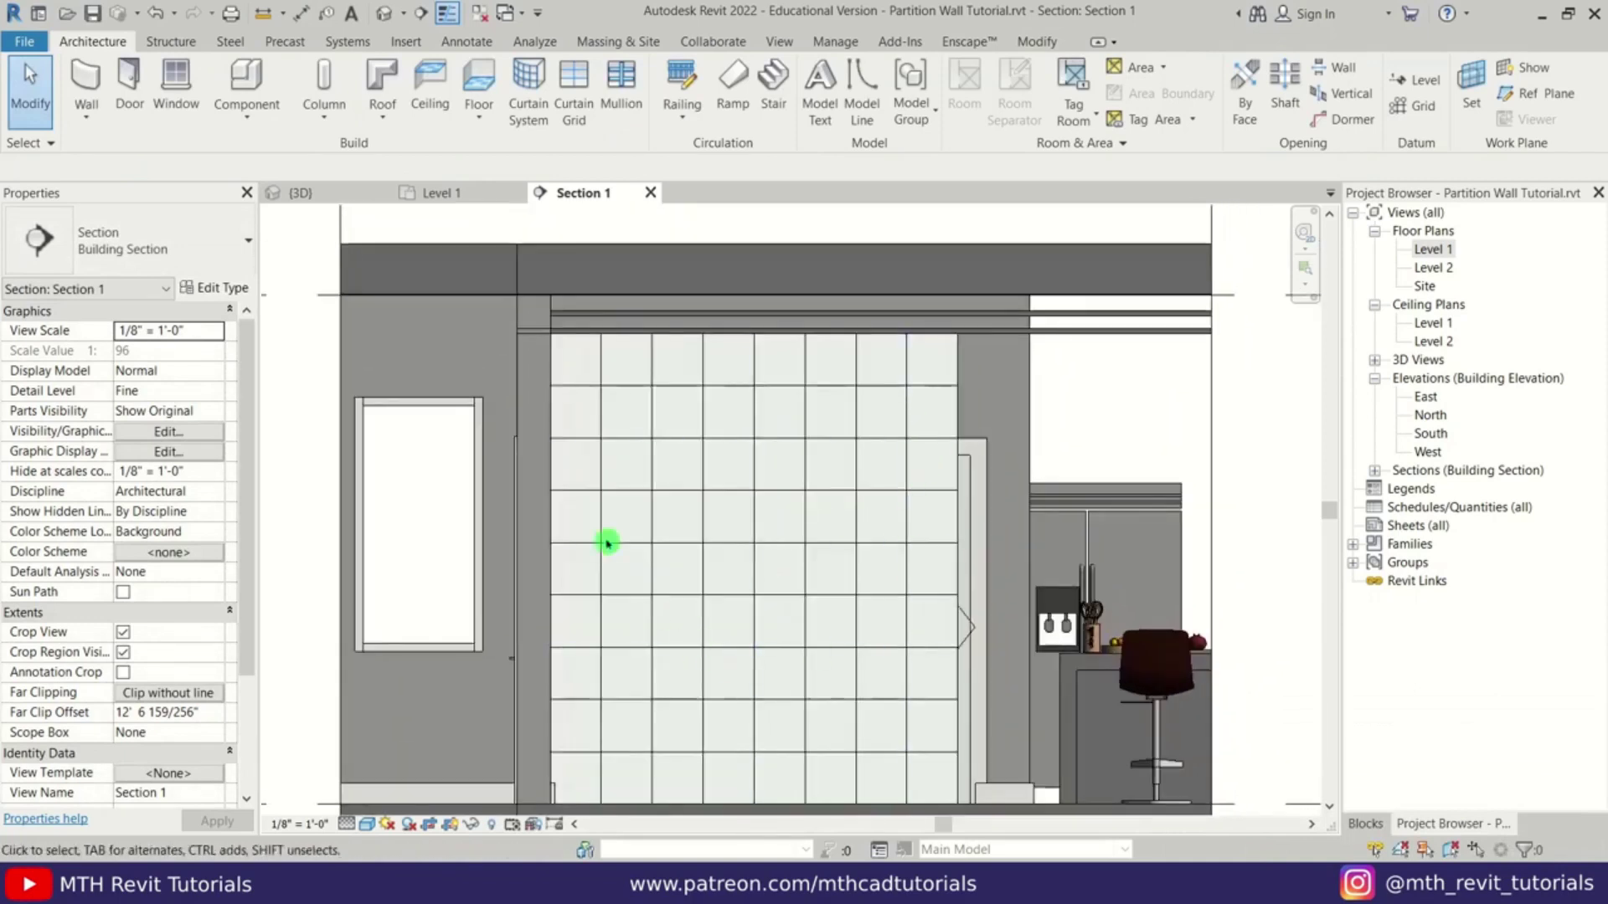
middle_click_drag(690, 520, 566, 509)
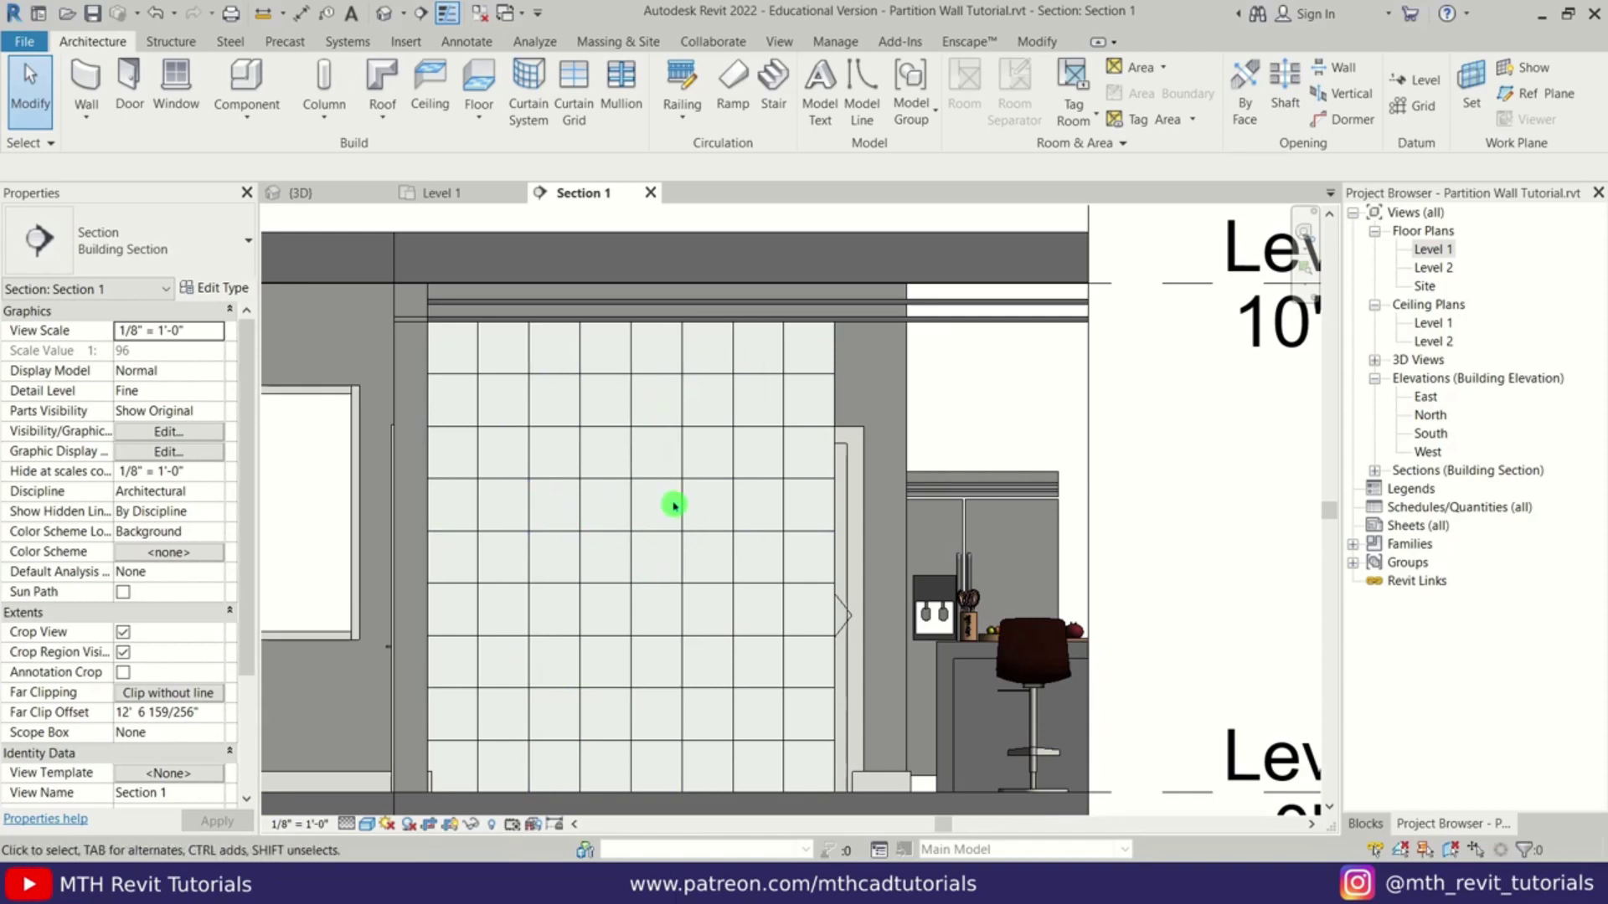
scroll(566, 513, "up", 2)
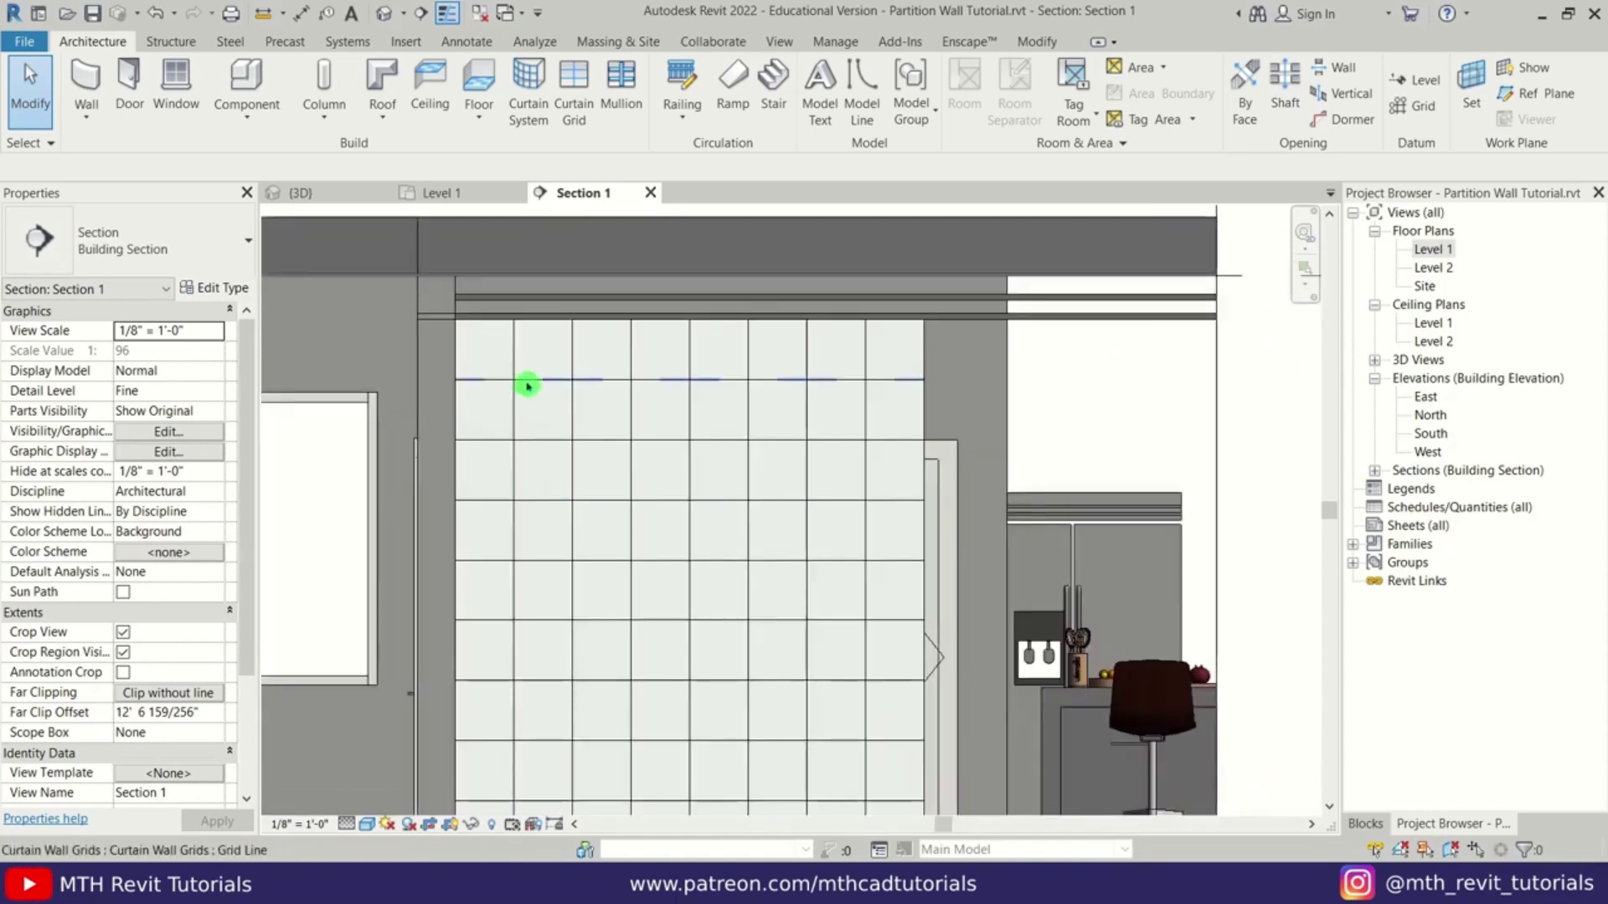
scroll(557, 440, "up", 1)
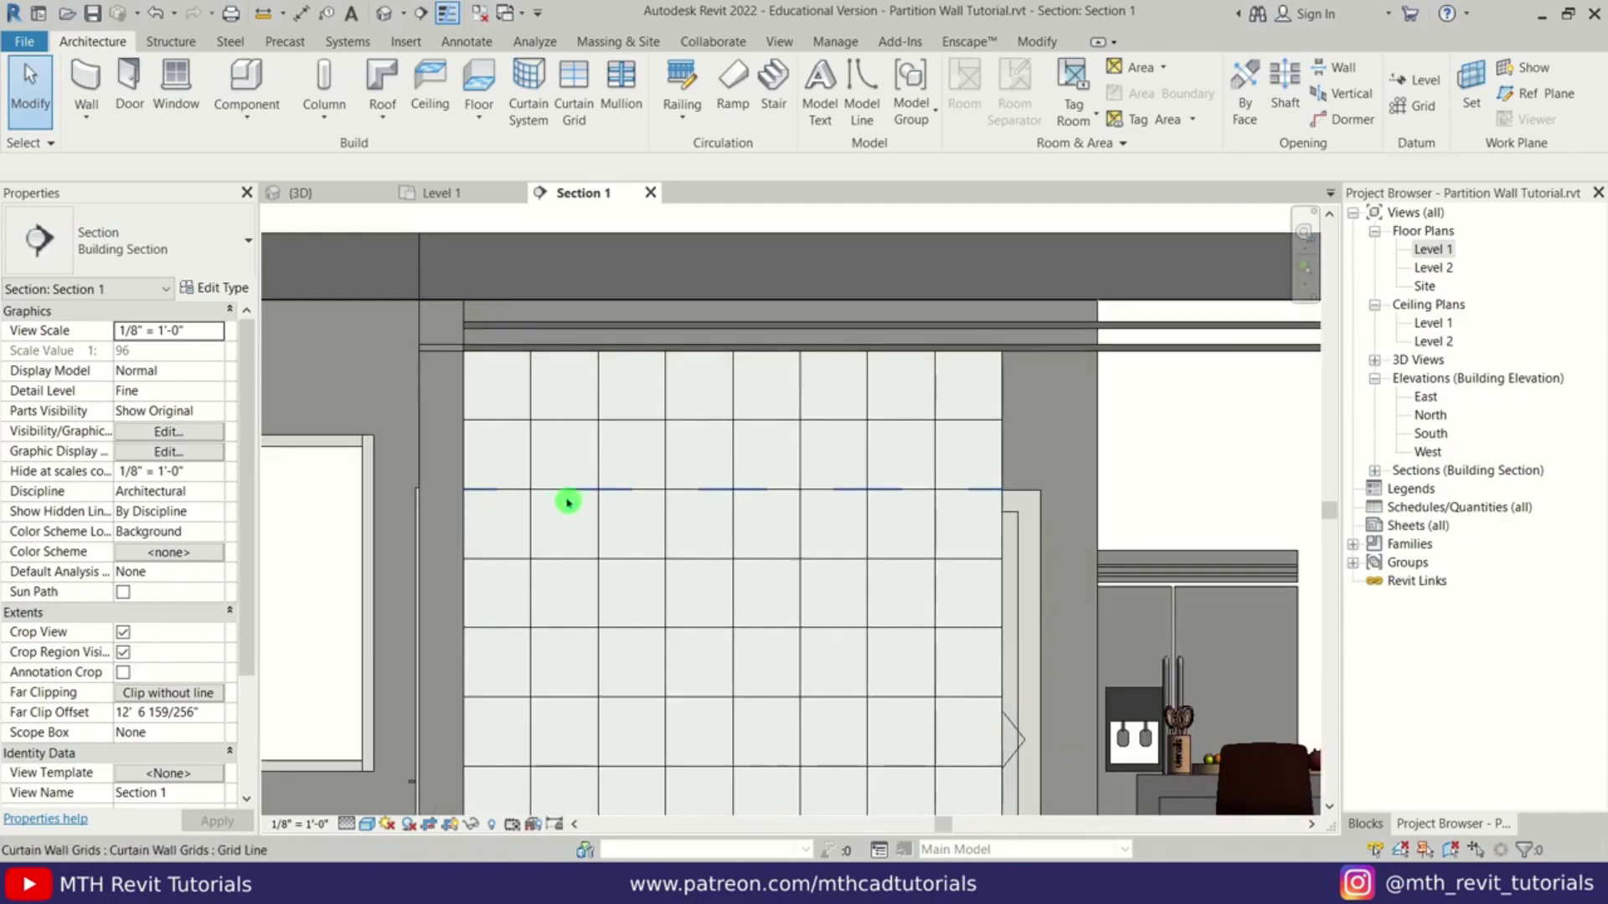
left_click(567, 499)
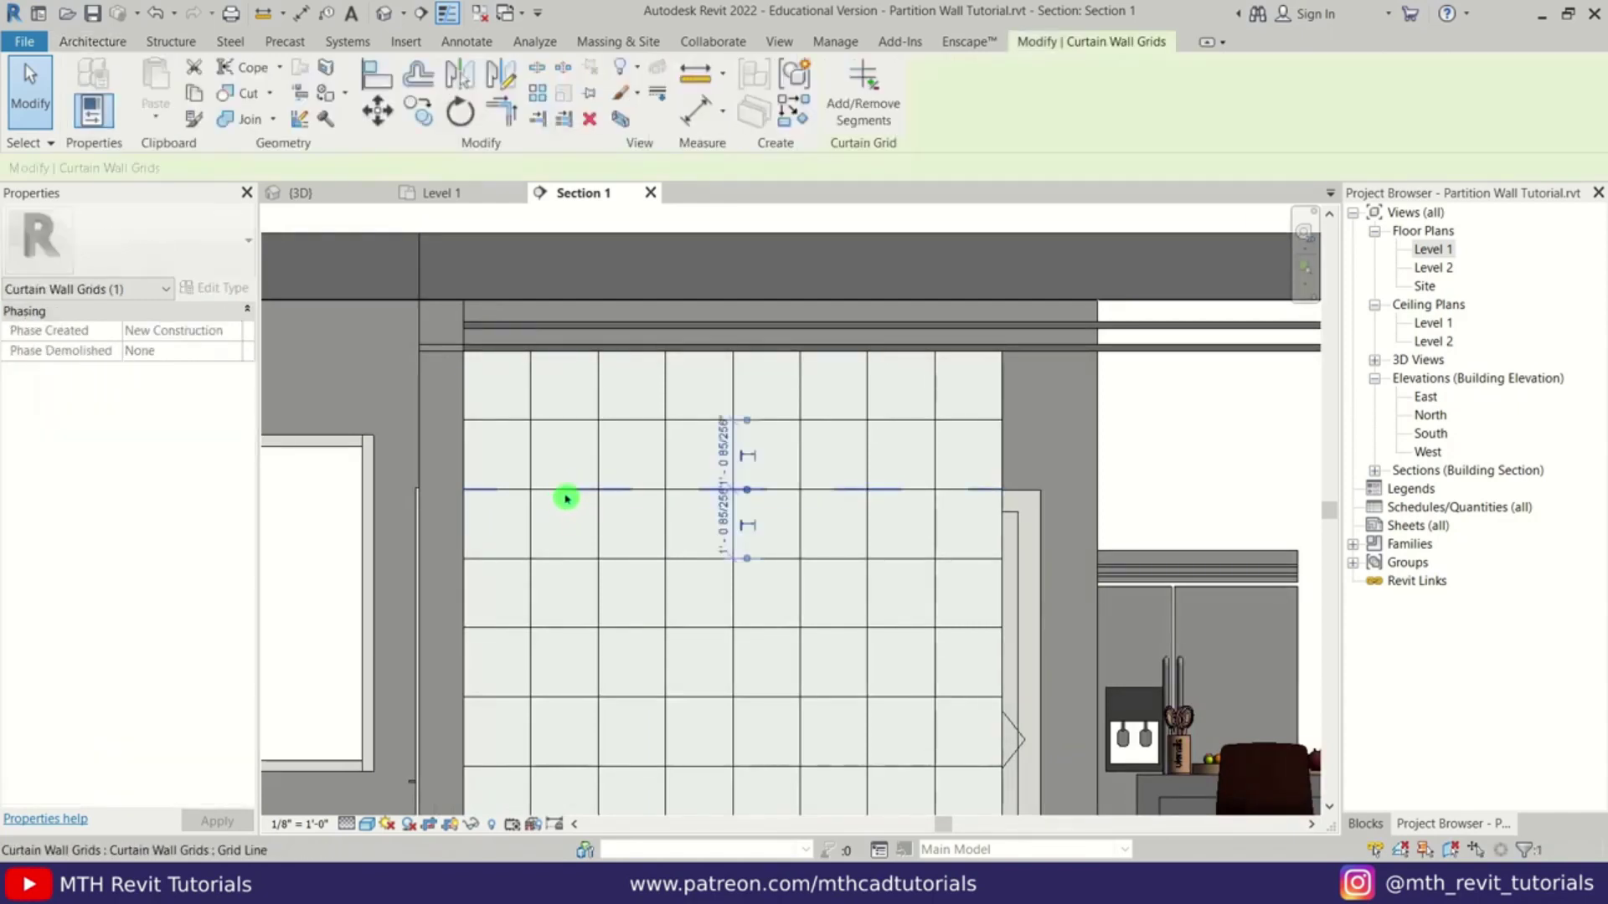
left_click(902, 124)
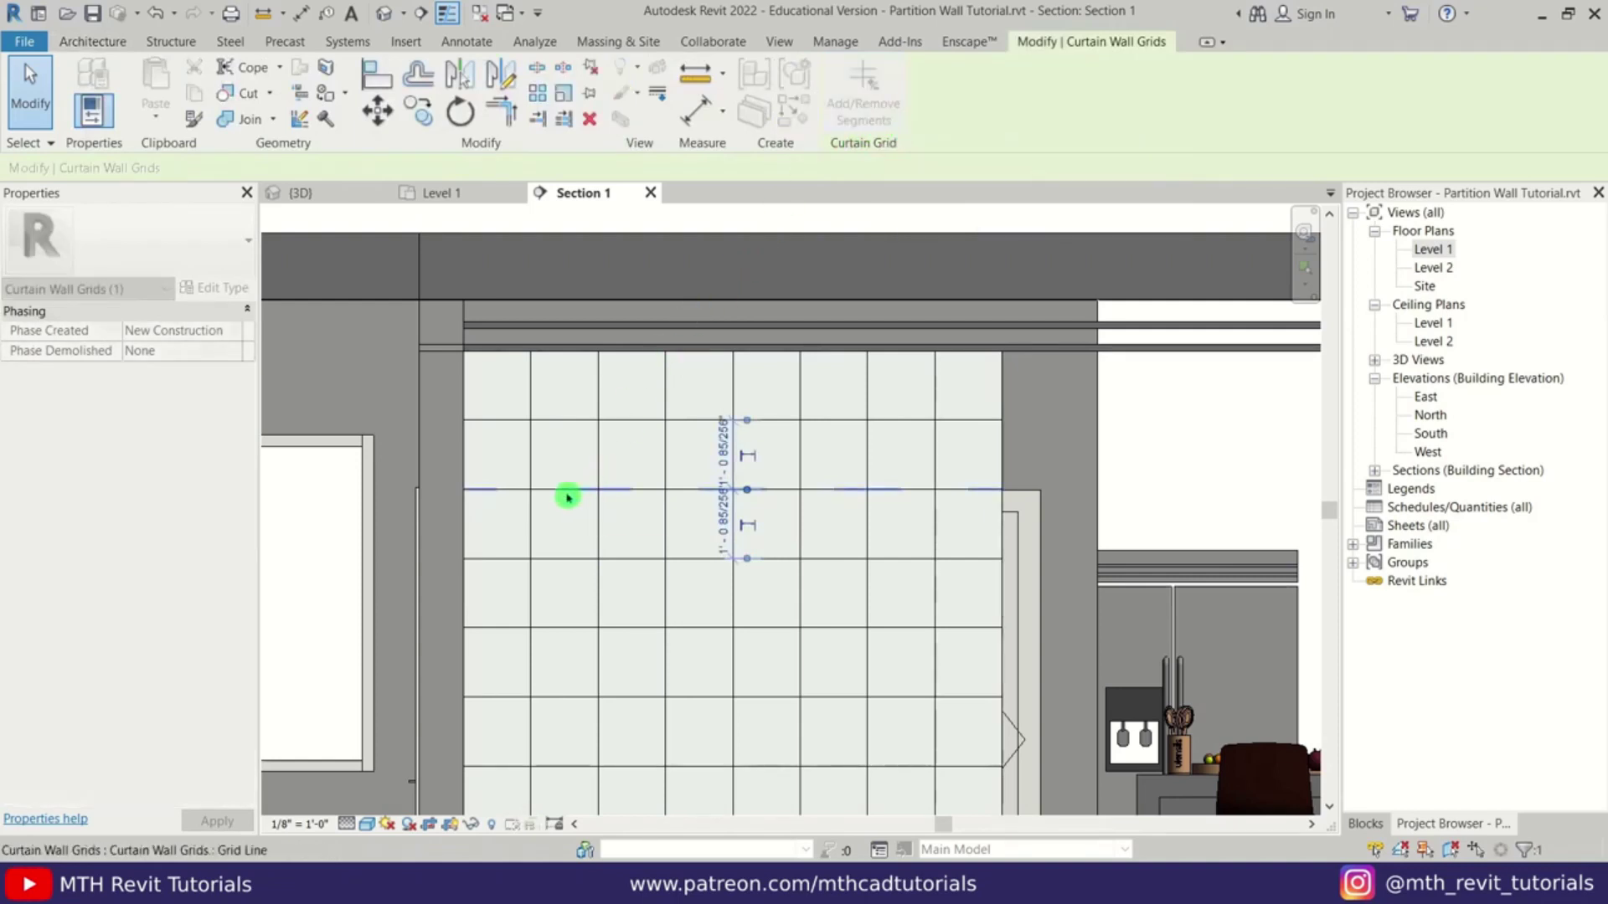
key("Escape")
key("Escape")
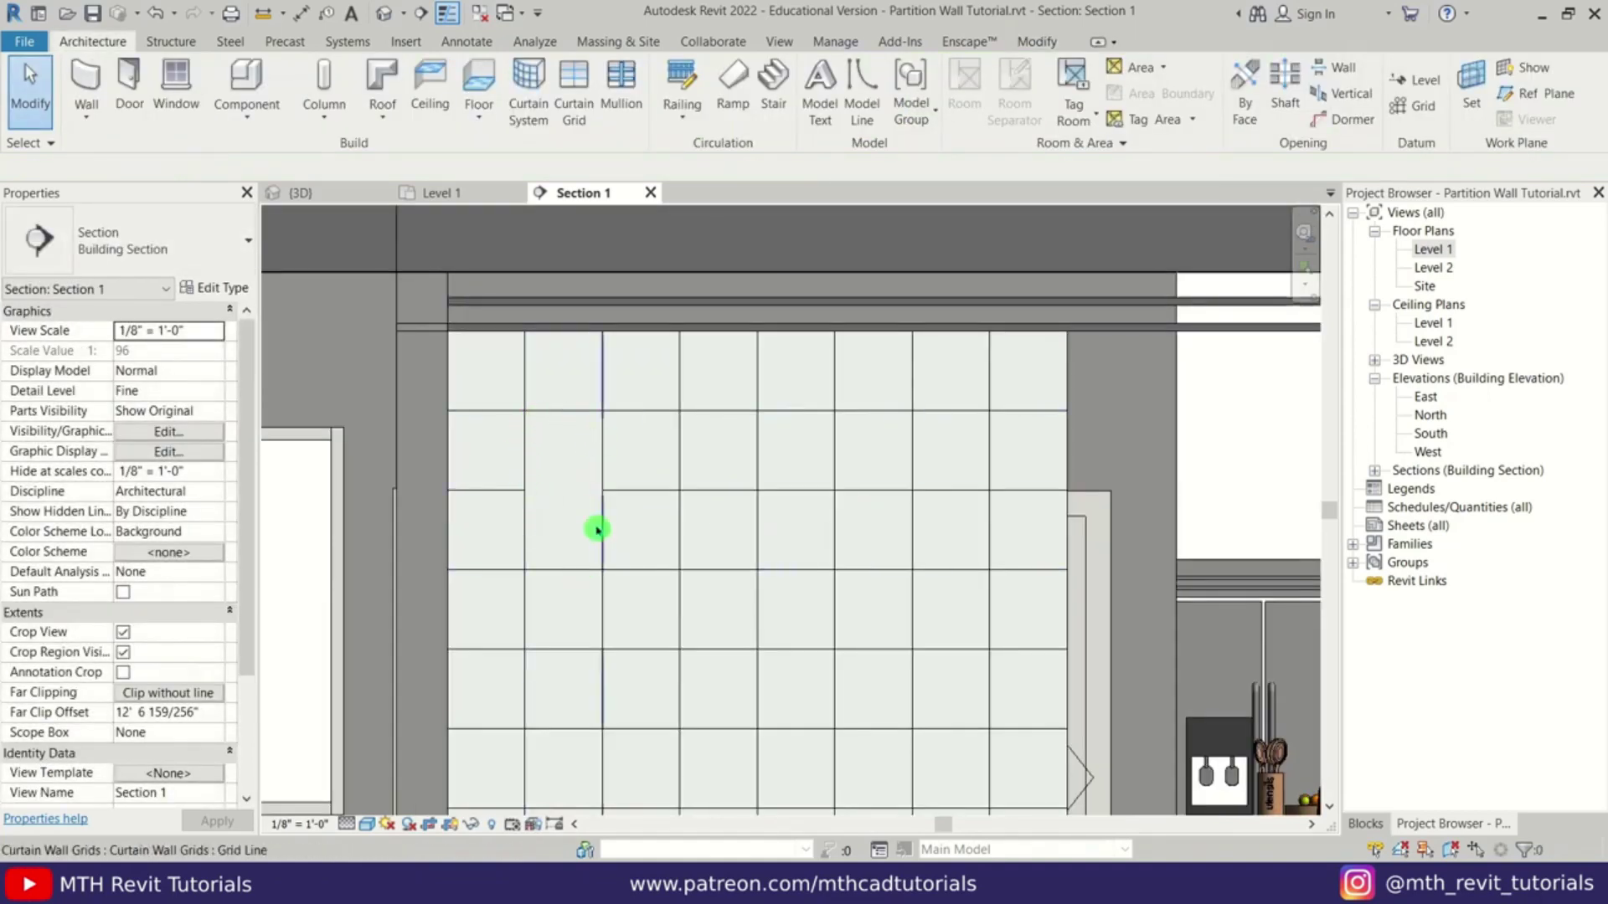
- Remove two segments of a horizontal grid line so adjacent panels merge into taller cells
scroll(556, 445, "down", 2)
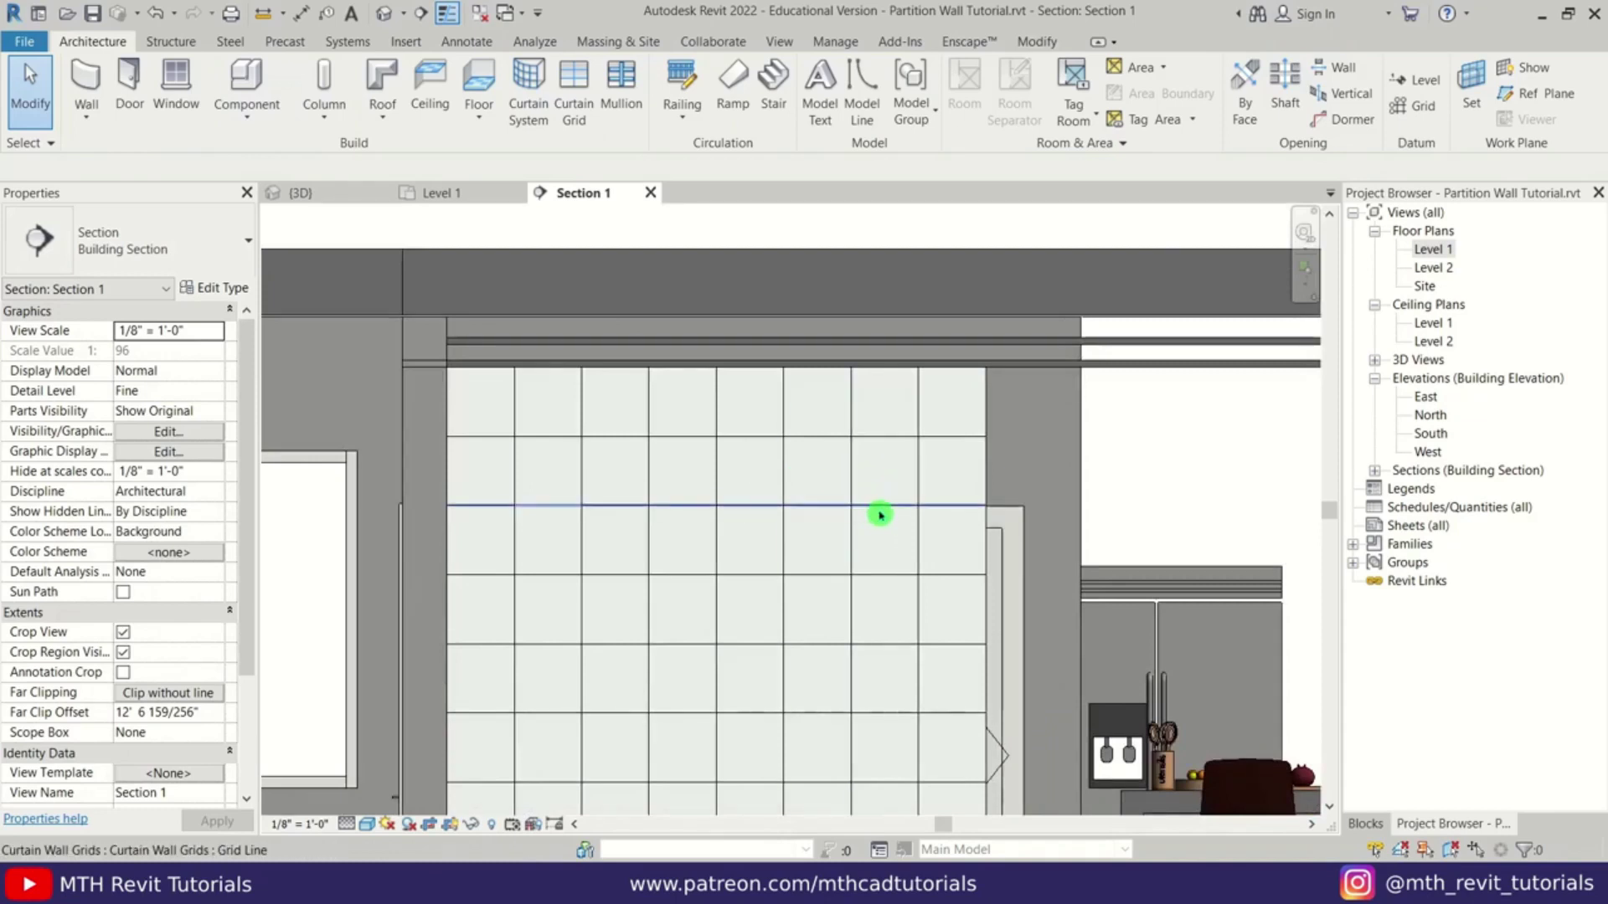
left_click(879, 506)
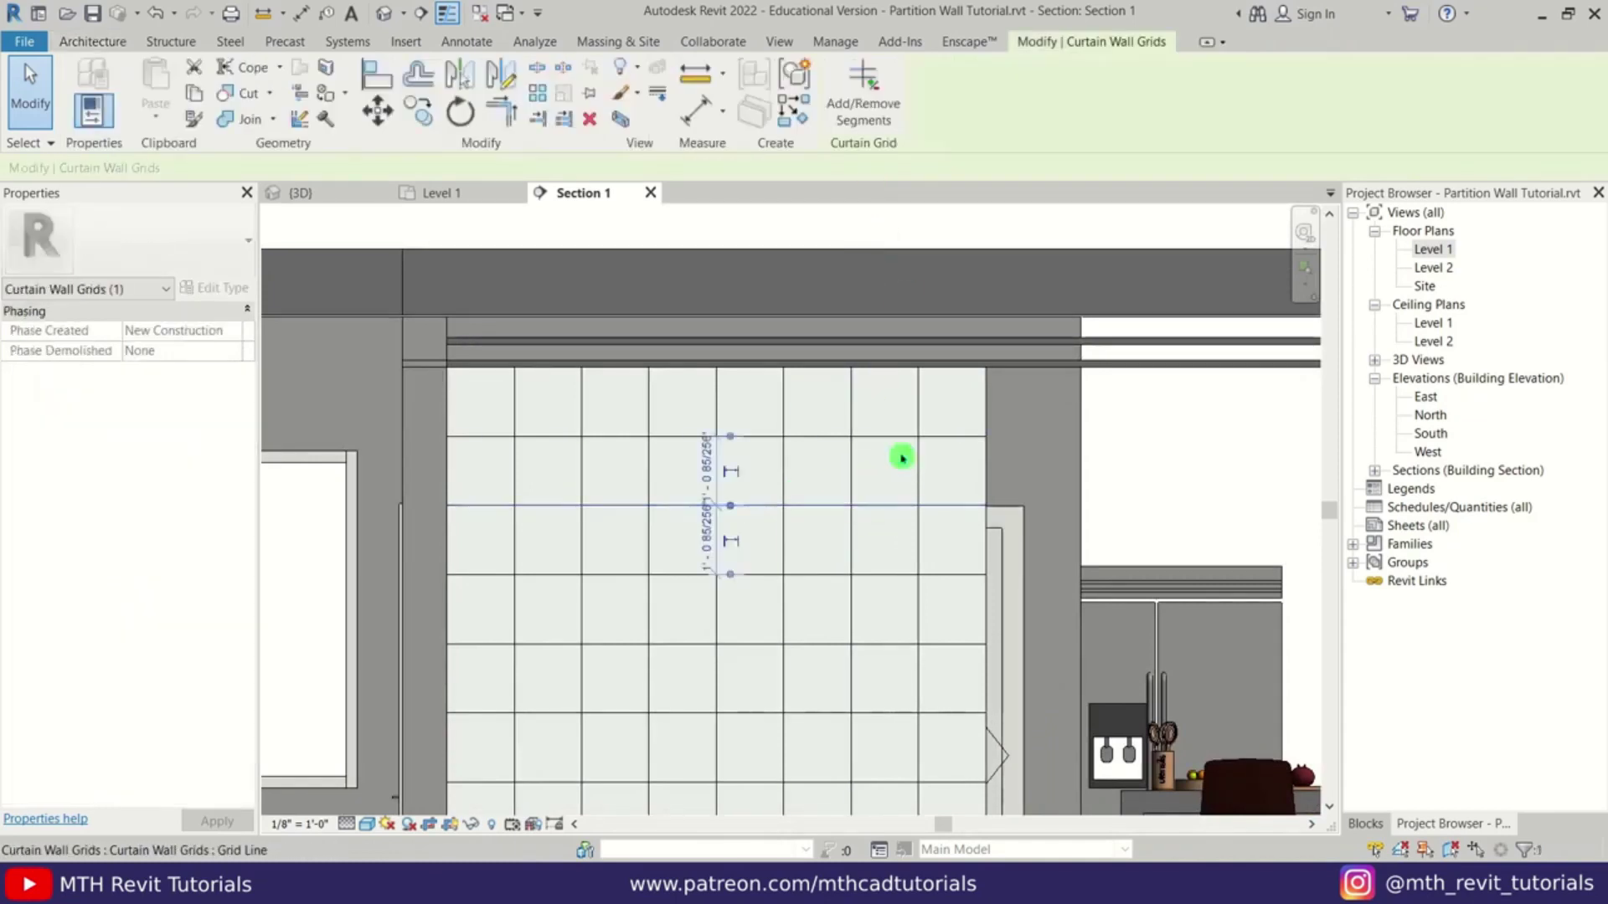
left_click(872, 109)
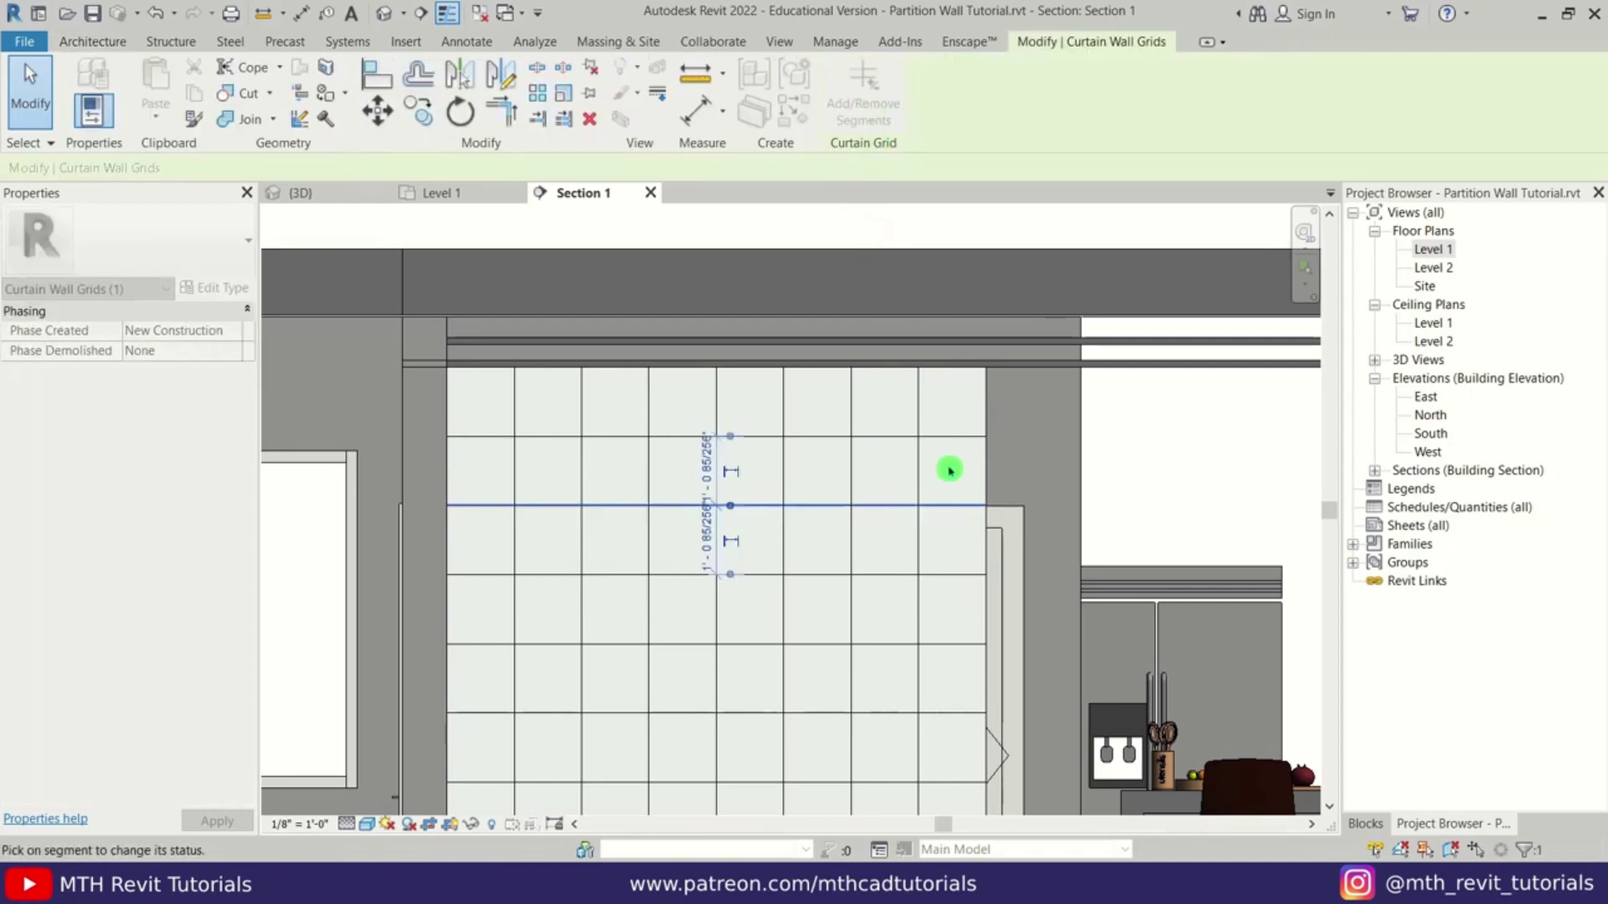
left_click(880, 508)
left_click(896, 581)
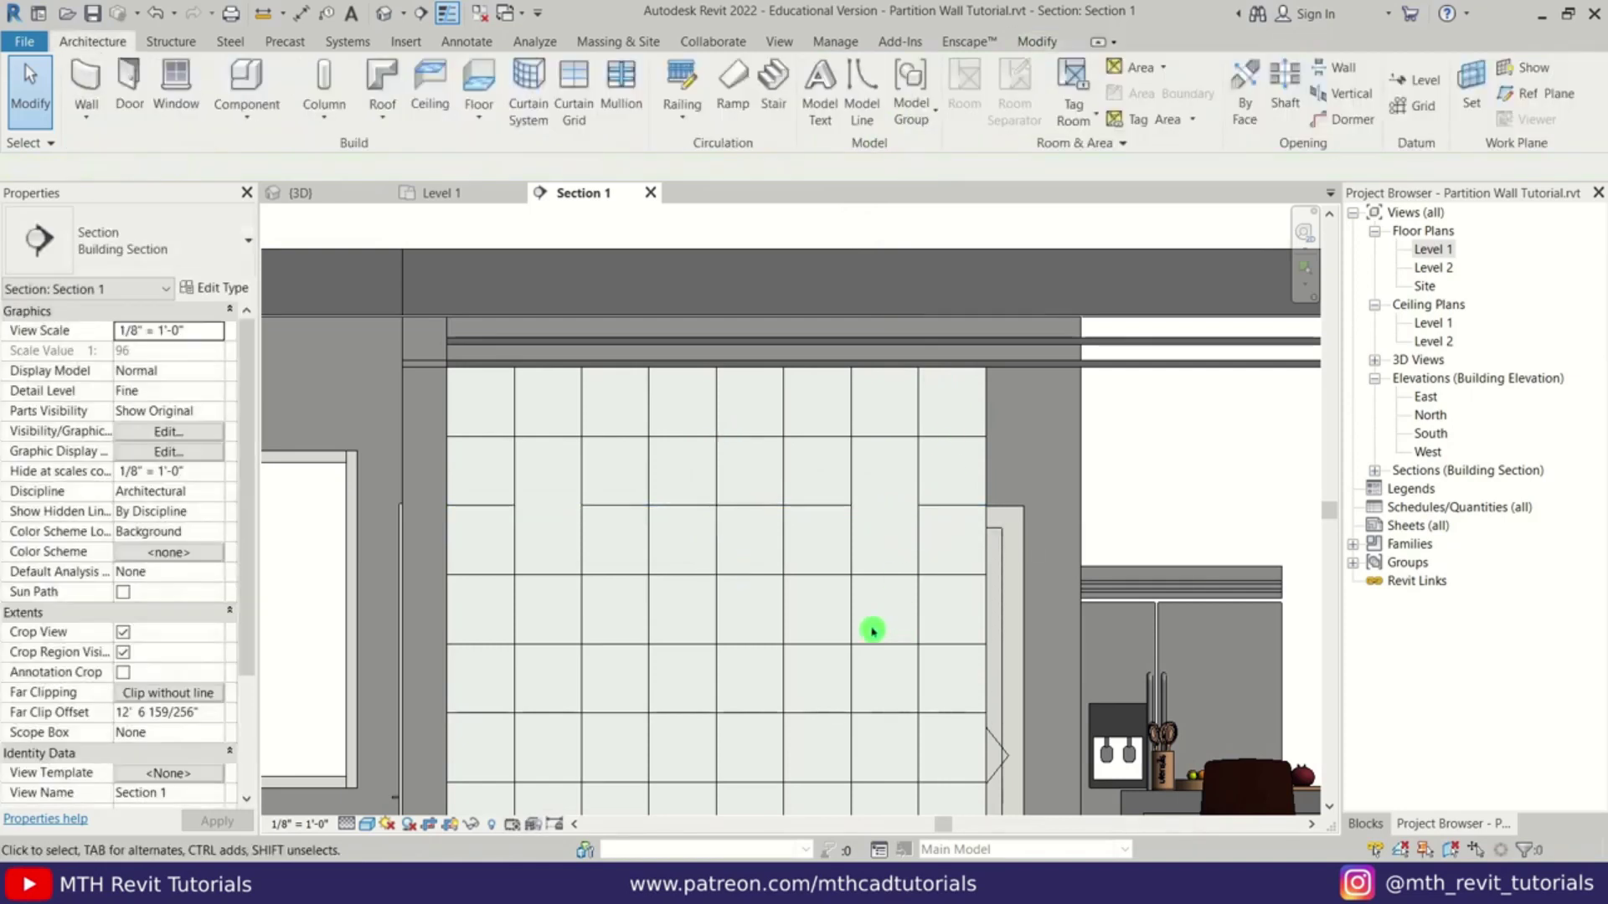
middle_click_drag(830, 631, 840, 578)
left_click(818, 453)
left_click(867, 109)
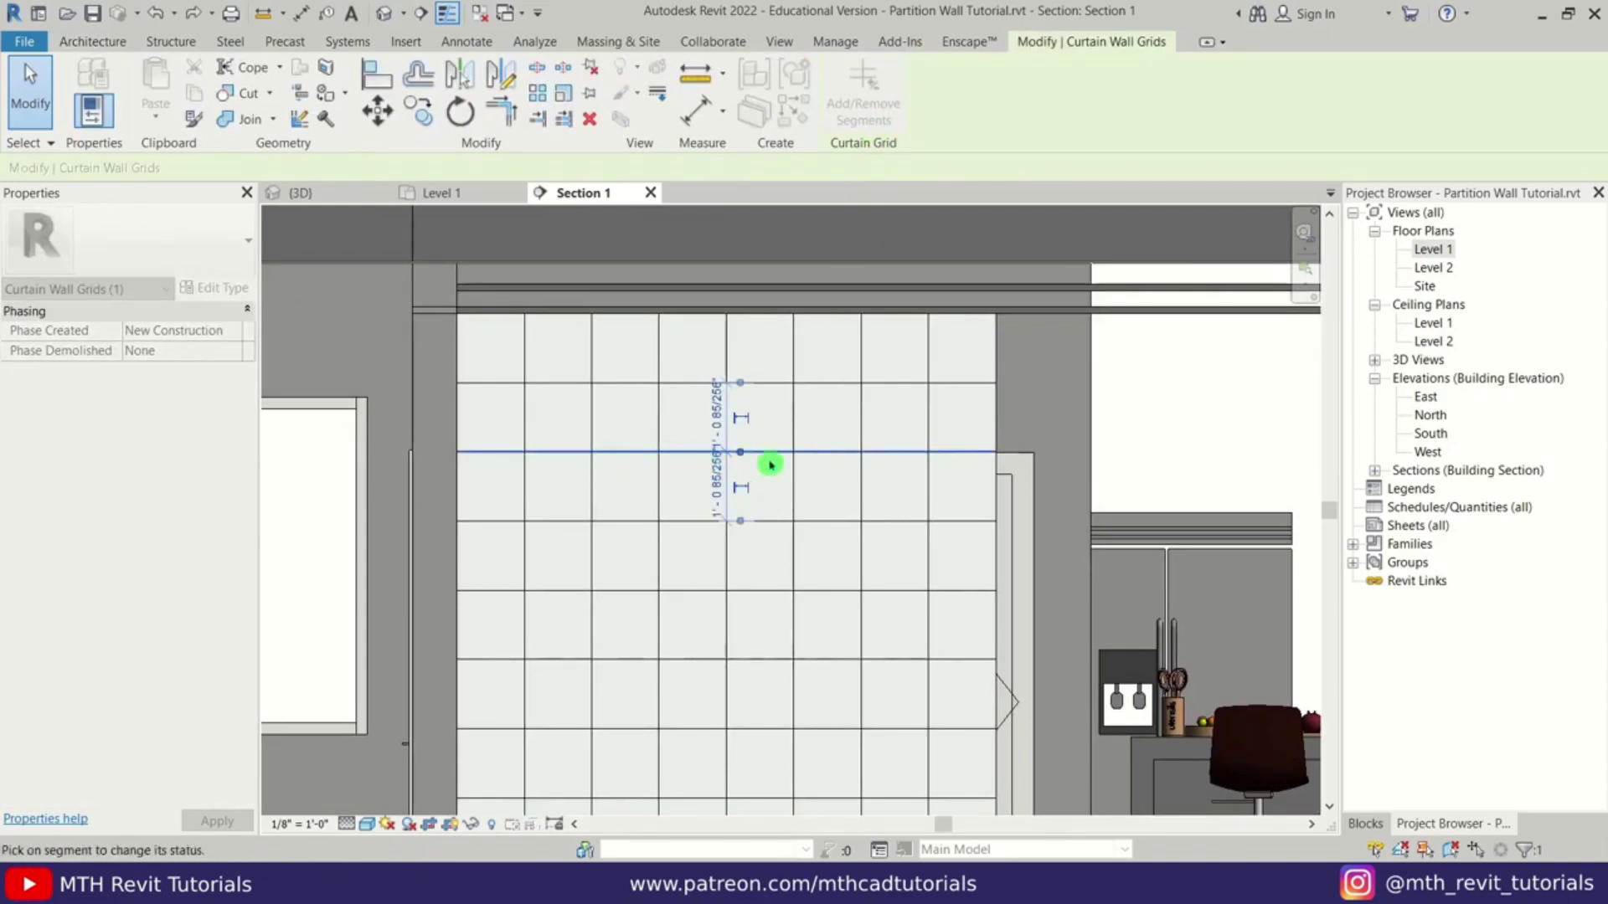
key("Escape")
key("Escape")
scroll(762, 470, "up", 2)
scroll(764, 471, "down", 3)
scroll(662, 597, "up", 3)
scroll(662, 597, "down", 3)
scroll(716, 485, "up", 1)
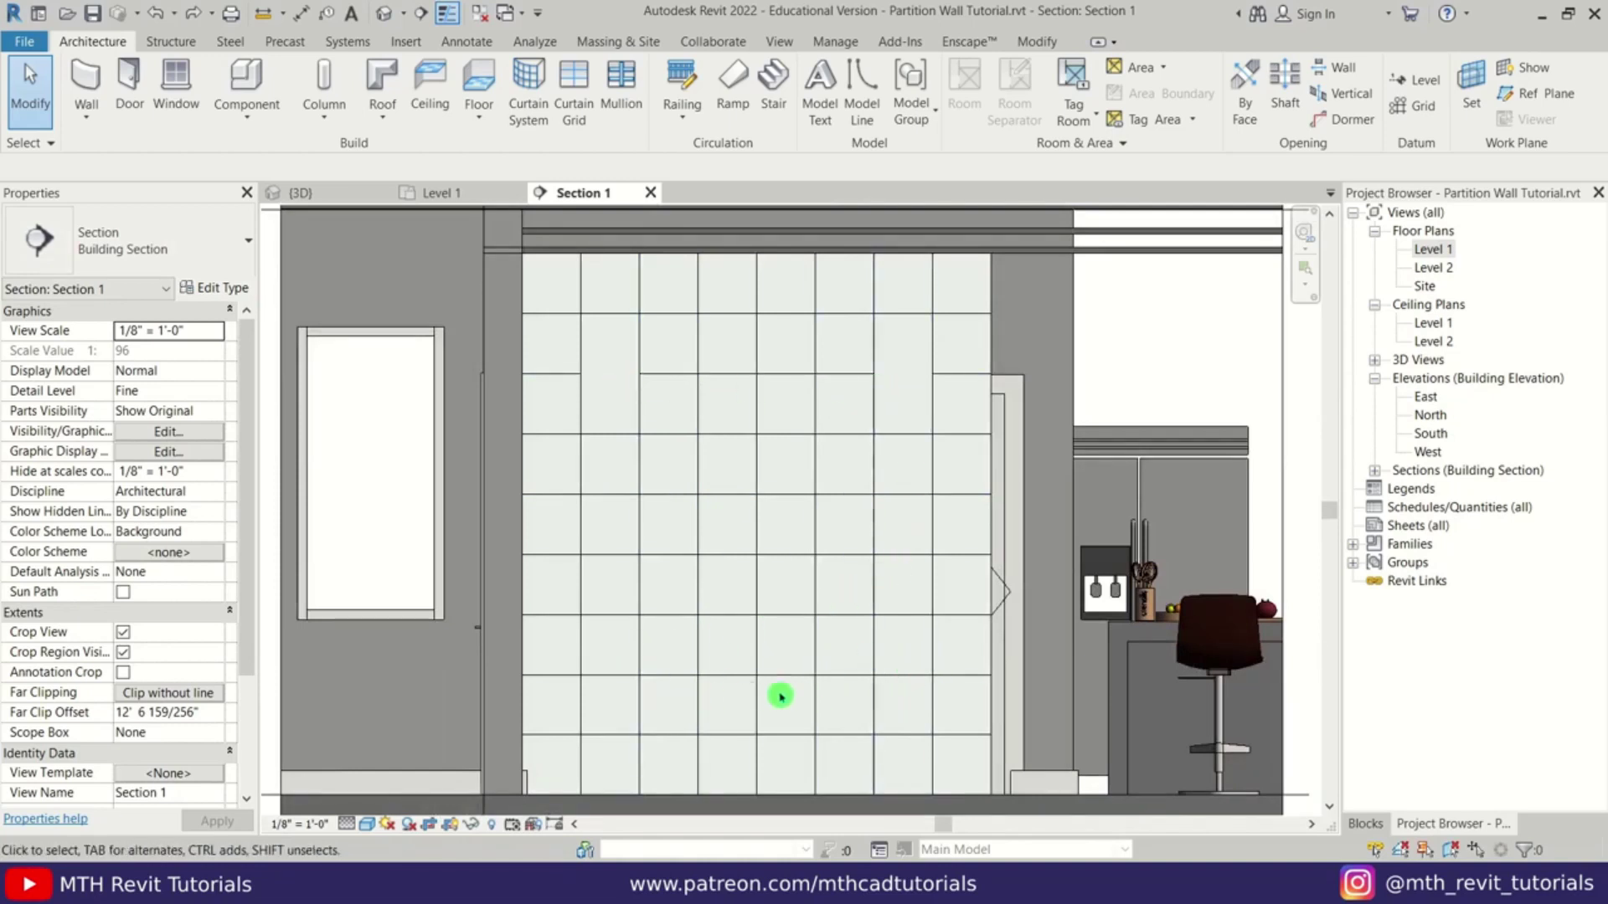
- Remove the bottom-row segments of four vertical grid lines, working right to left
left_click(878, 708)
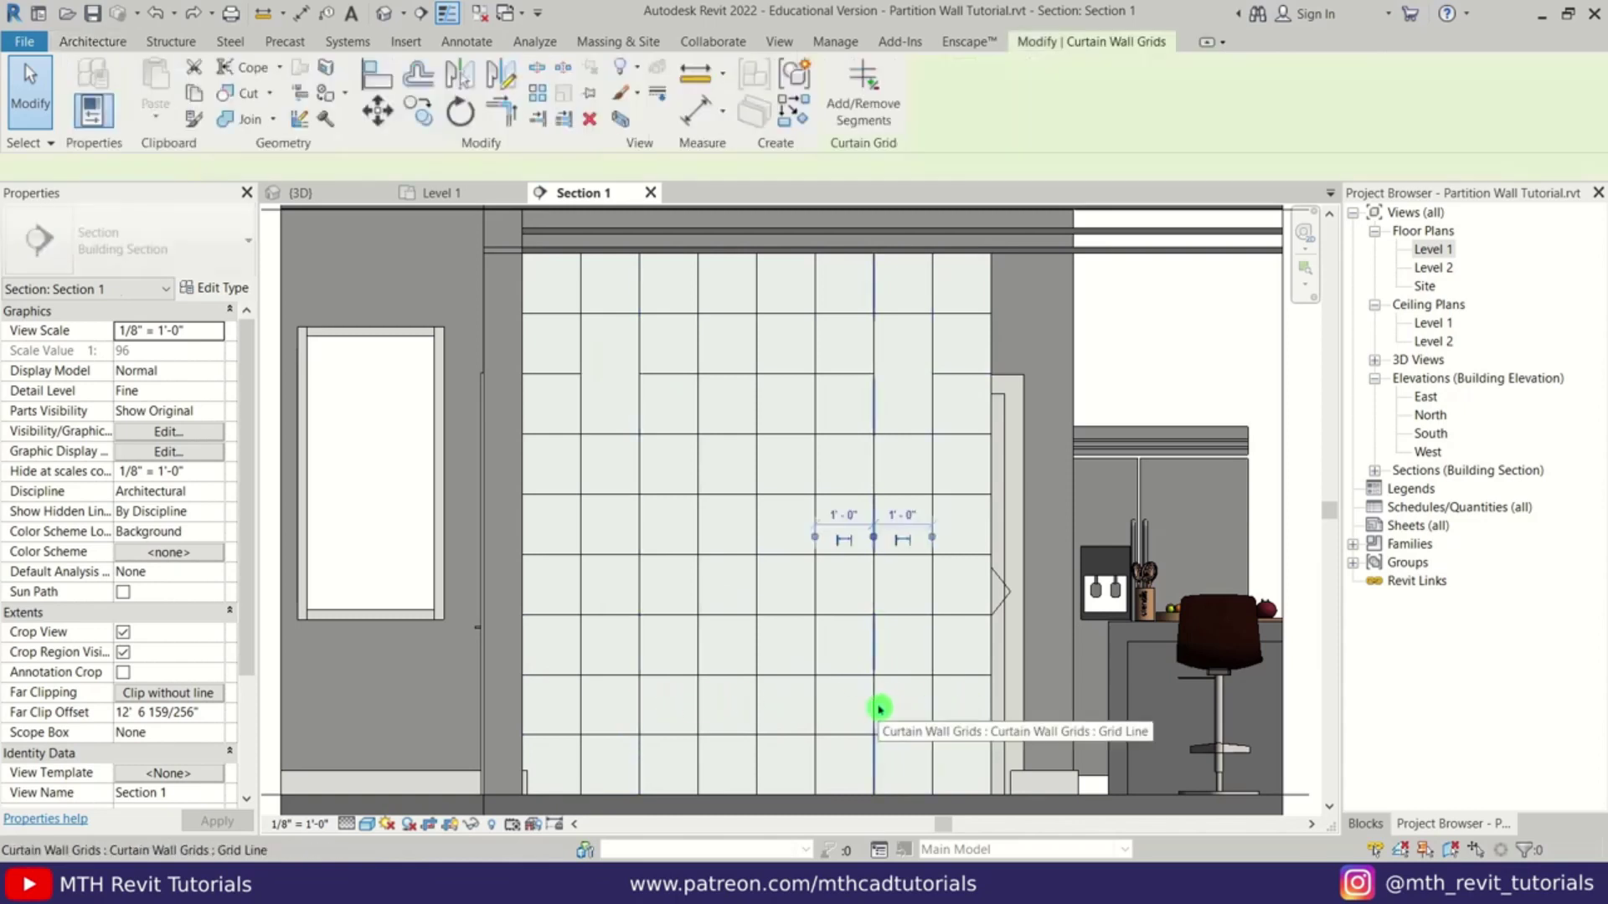
left_click(867, 105)
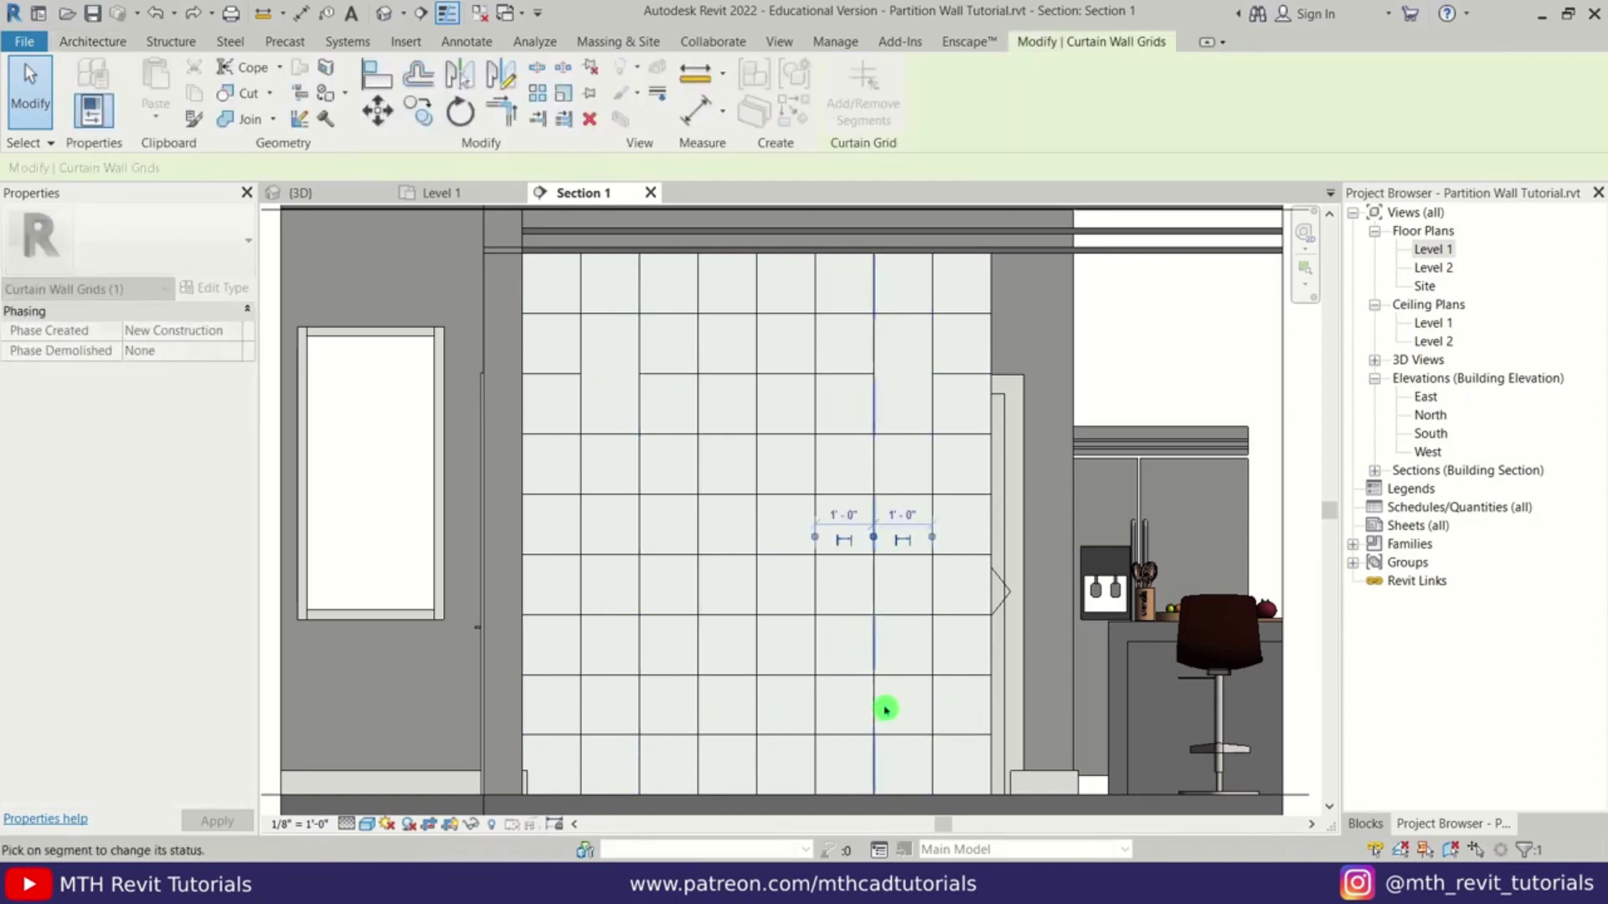
left_click(880, 708)
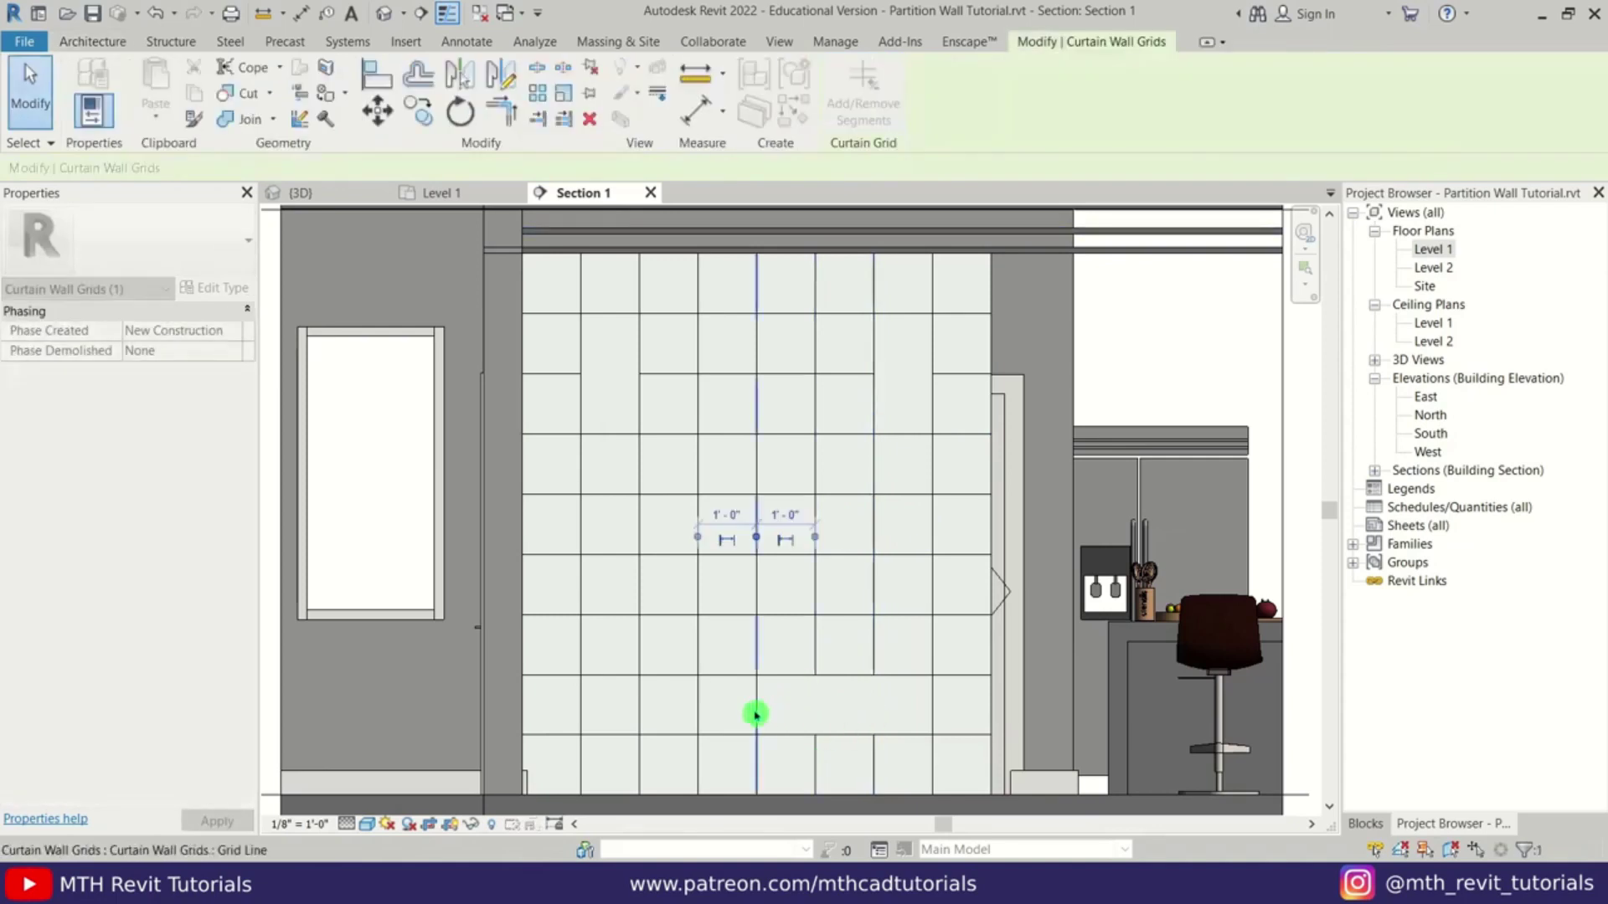
left_click(755, 715)
left_click(698, 711)
left_click(864, 104)
left_click(699, 719)
left_click(639, 711)
left_click(863, 105)
left_click(641, 722)
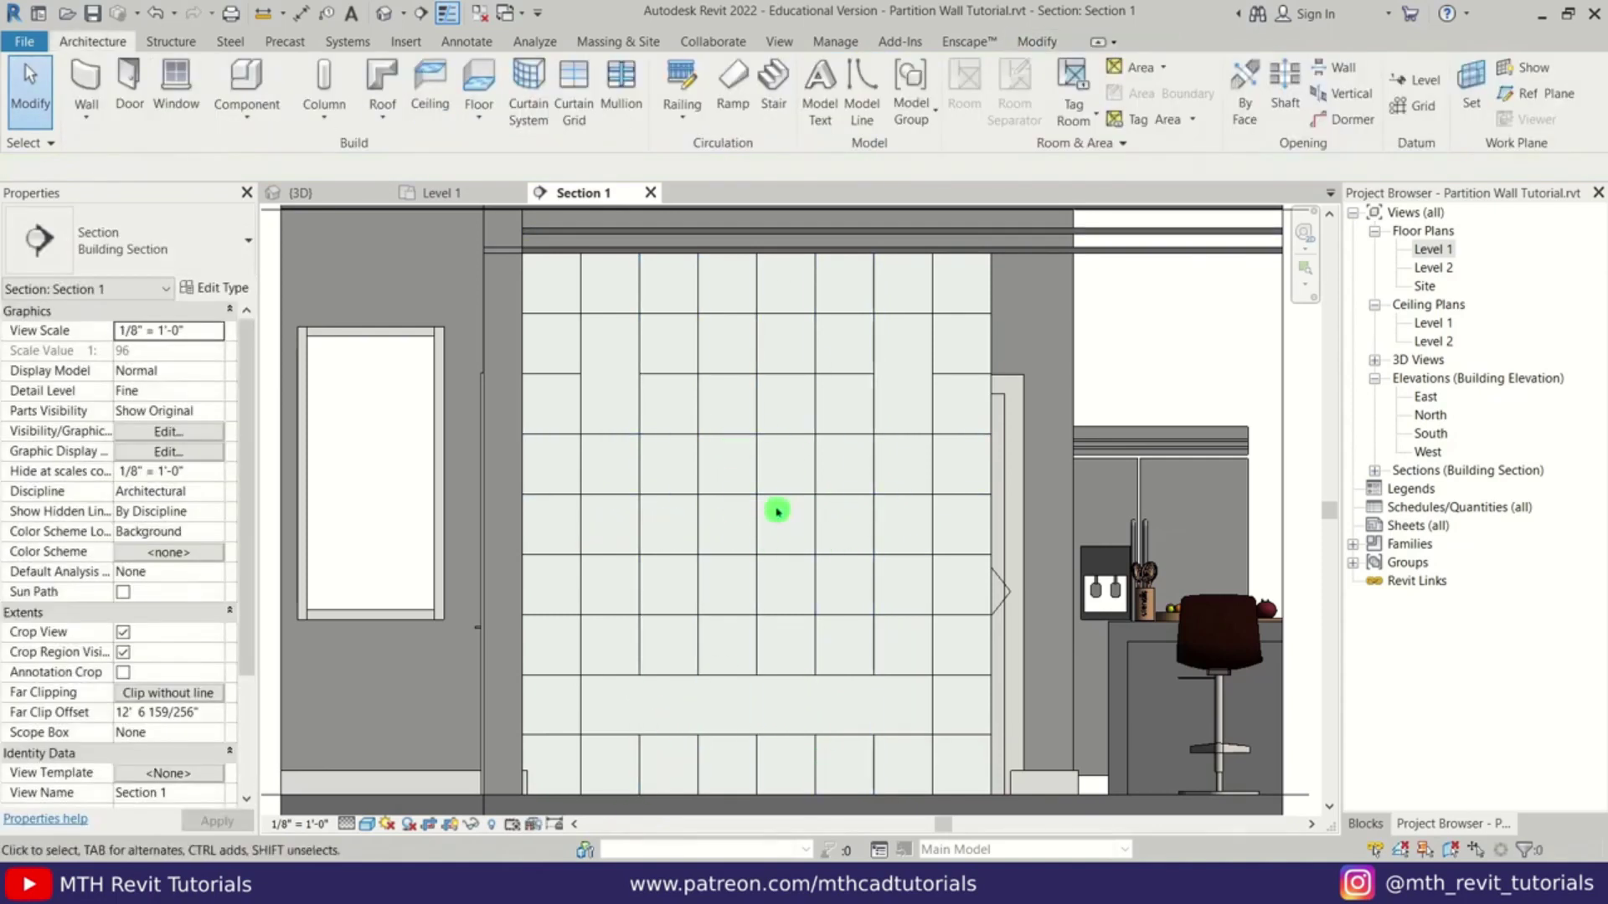
- Remove two central segments of the middle horizontal grid line and a middle vertical segment
left_click(778, 495)
left_click(864, 105)
left_click(779, 496)
left_click(735, 496)
left_click(756, 521)
left_click(859, 109)
left_click(762, 490)
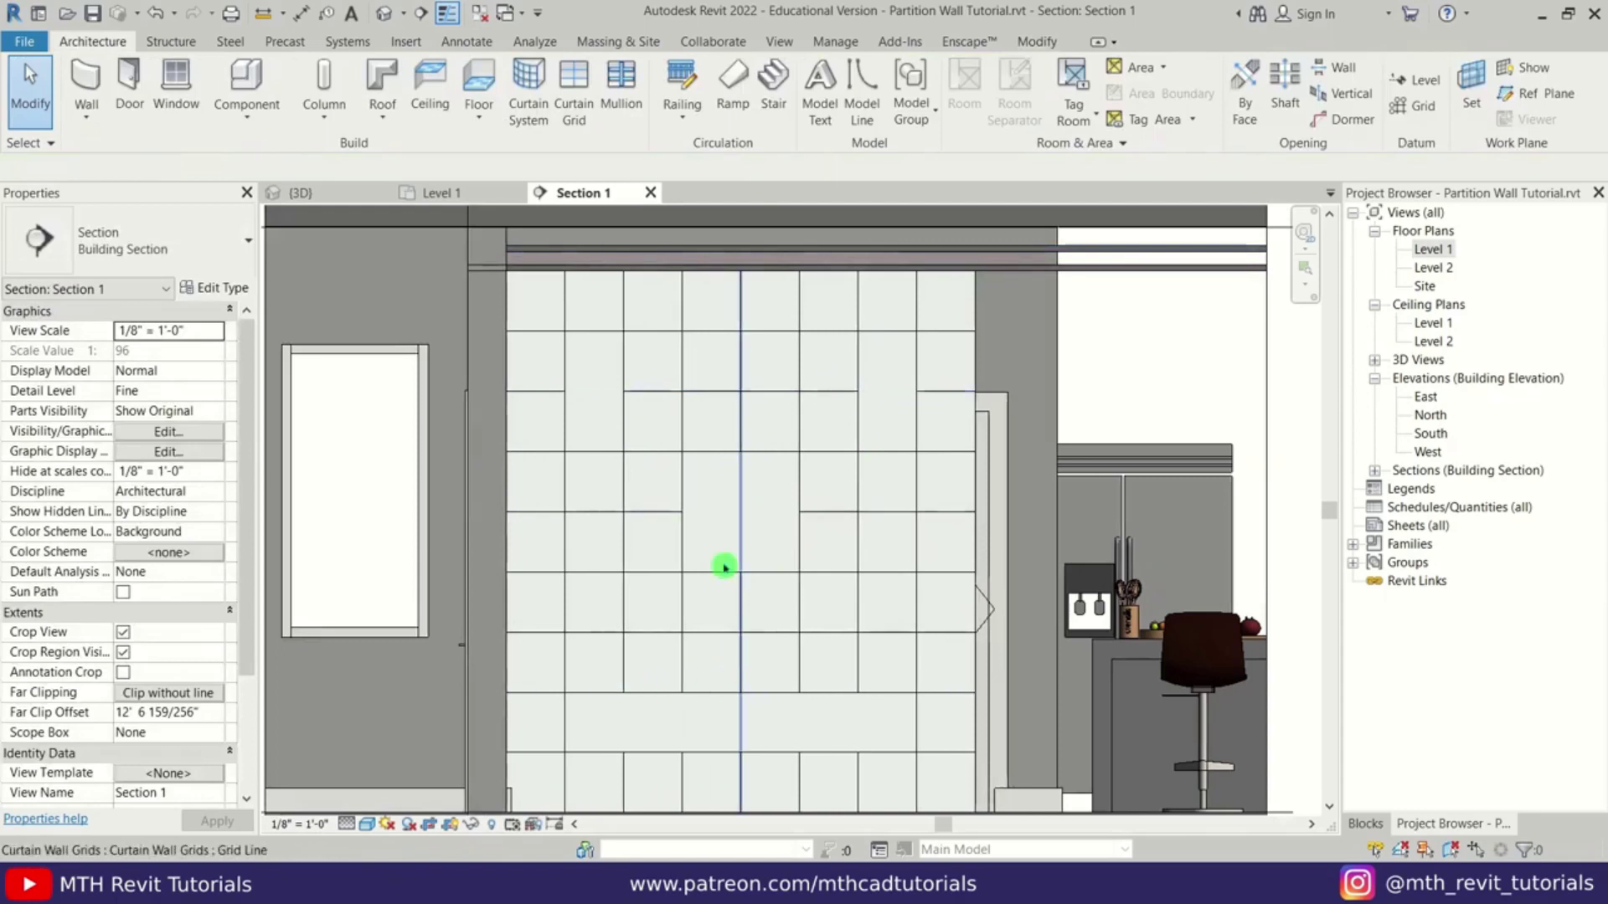
- Open the {3D} view and orbit, zoom and pan to frame the partition at an angle
left_click(315, 195)
middle_click_drag(658, 620, 514, 642, "shift")
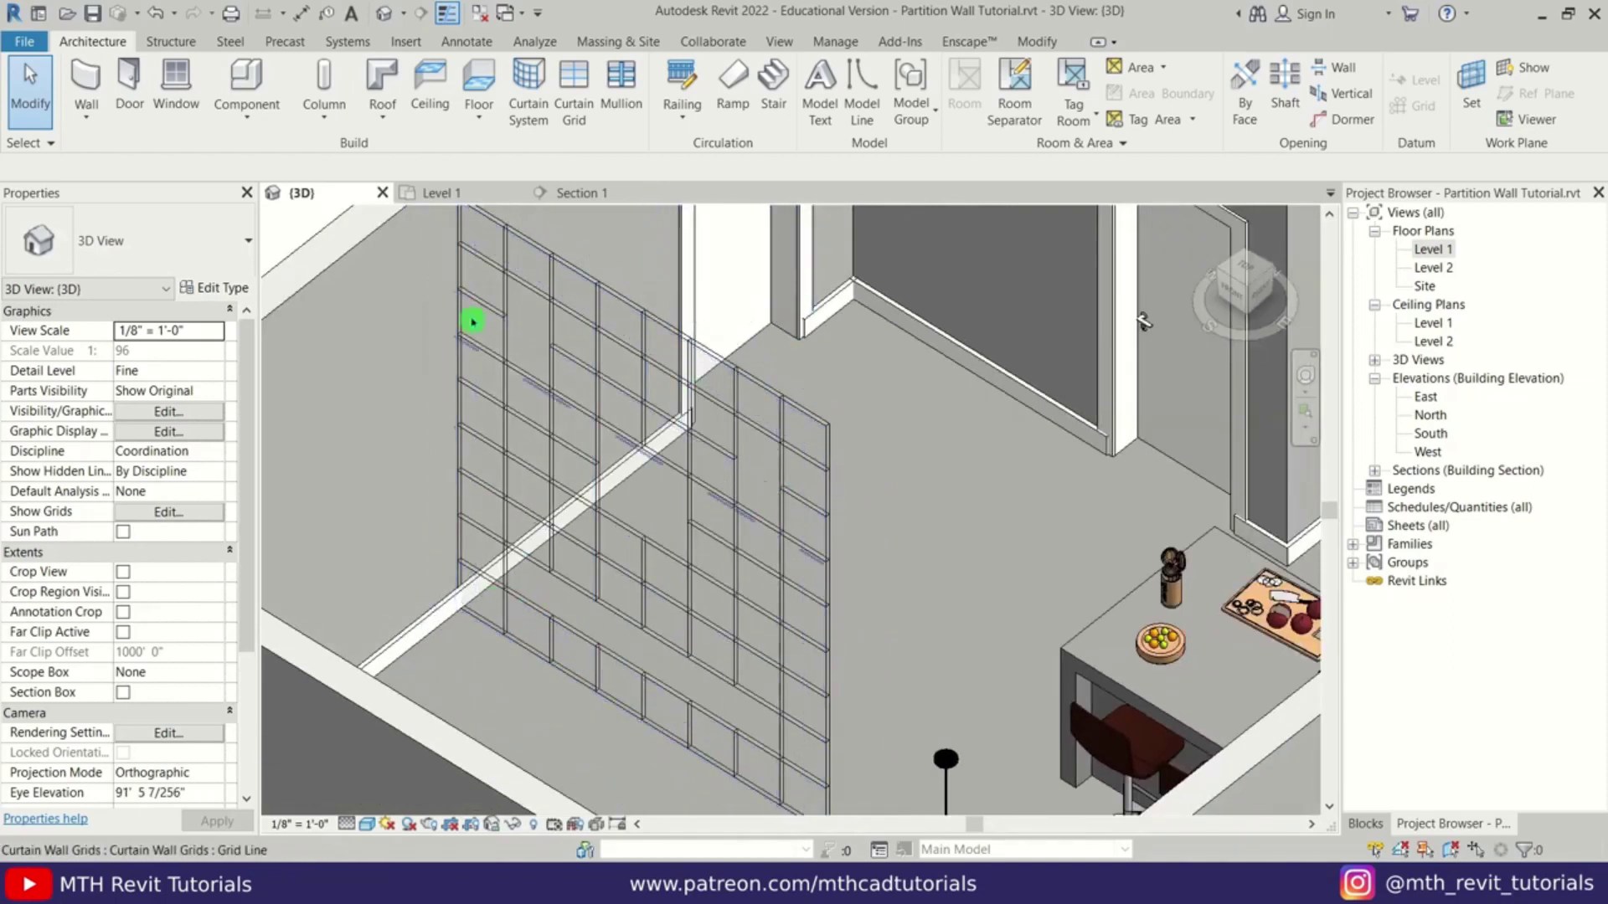
scroll(564, 372, "down", 1)
middle_click_drag(559, 365, 574, 388)
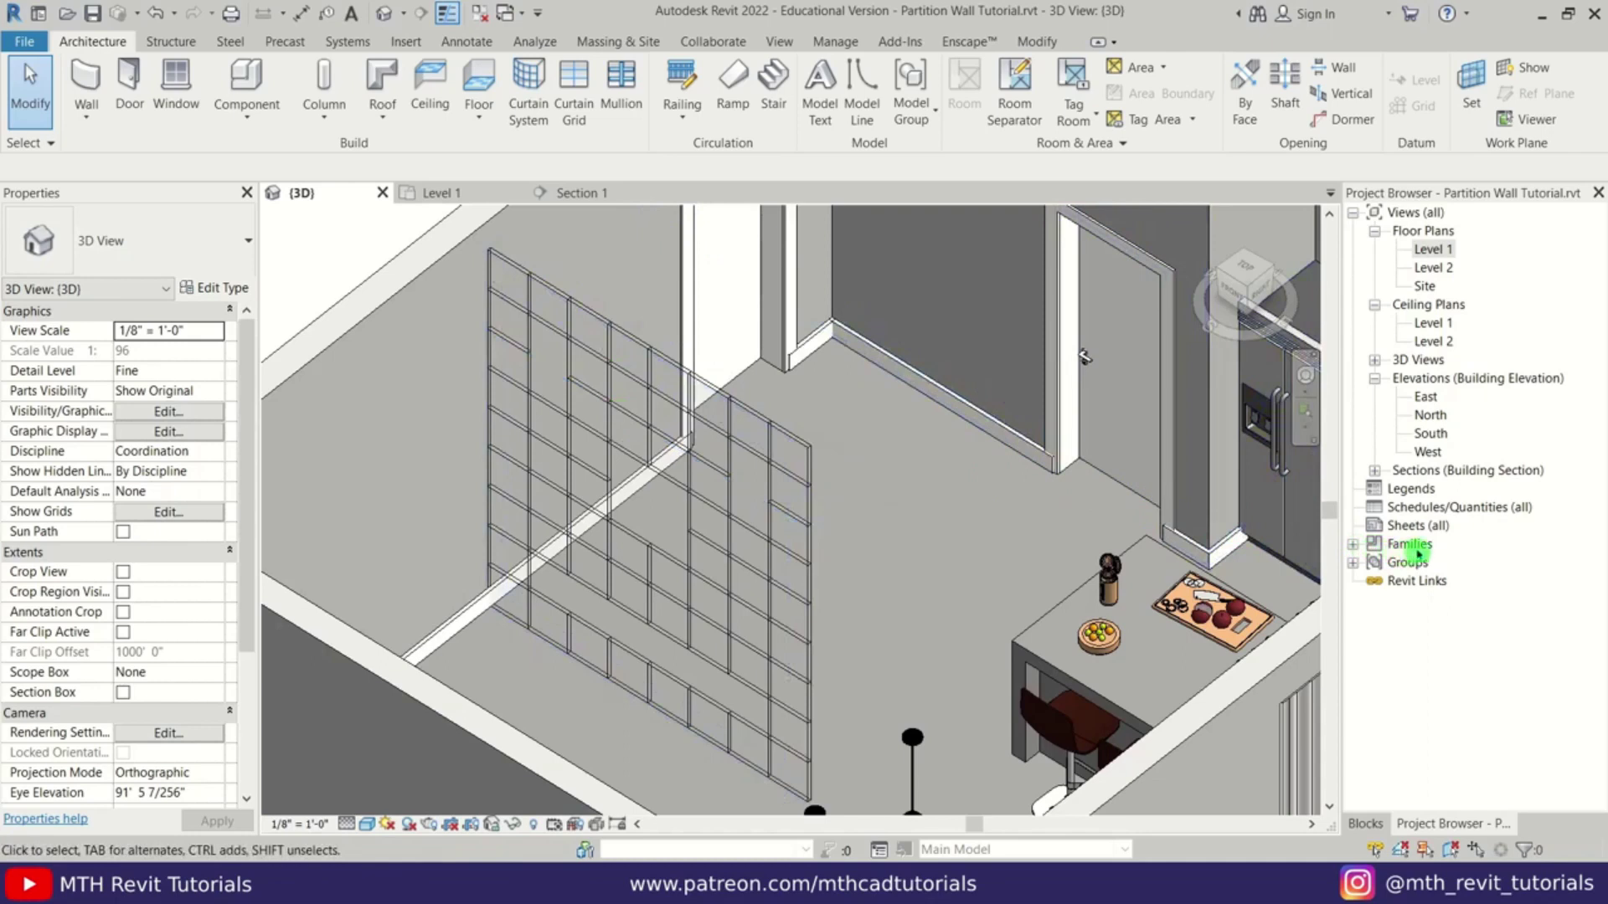
- Search the Project Browser families for 'Mullions' and expand Curtain Wall Mullions > Rectangular Mullion
right_click(1430, 551)
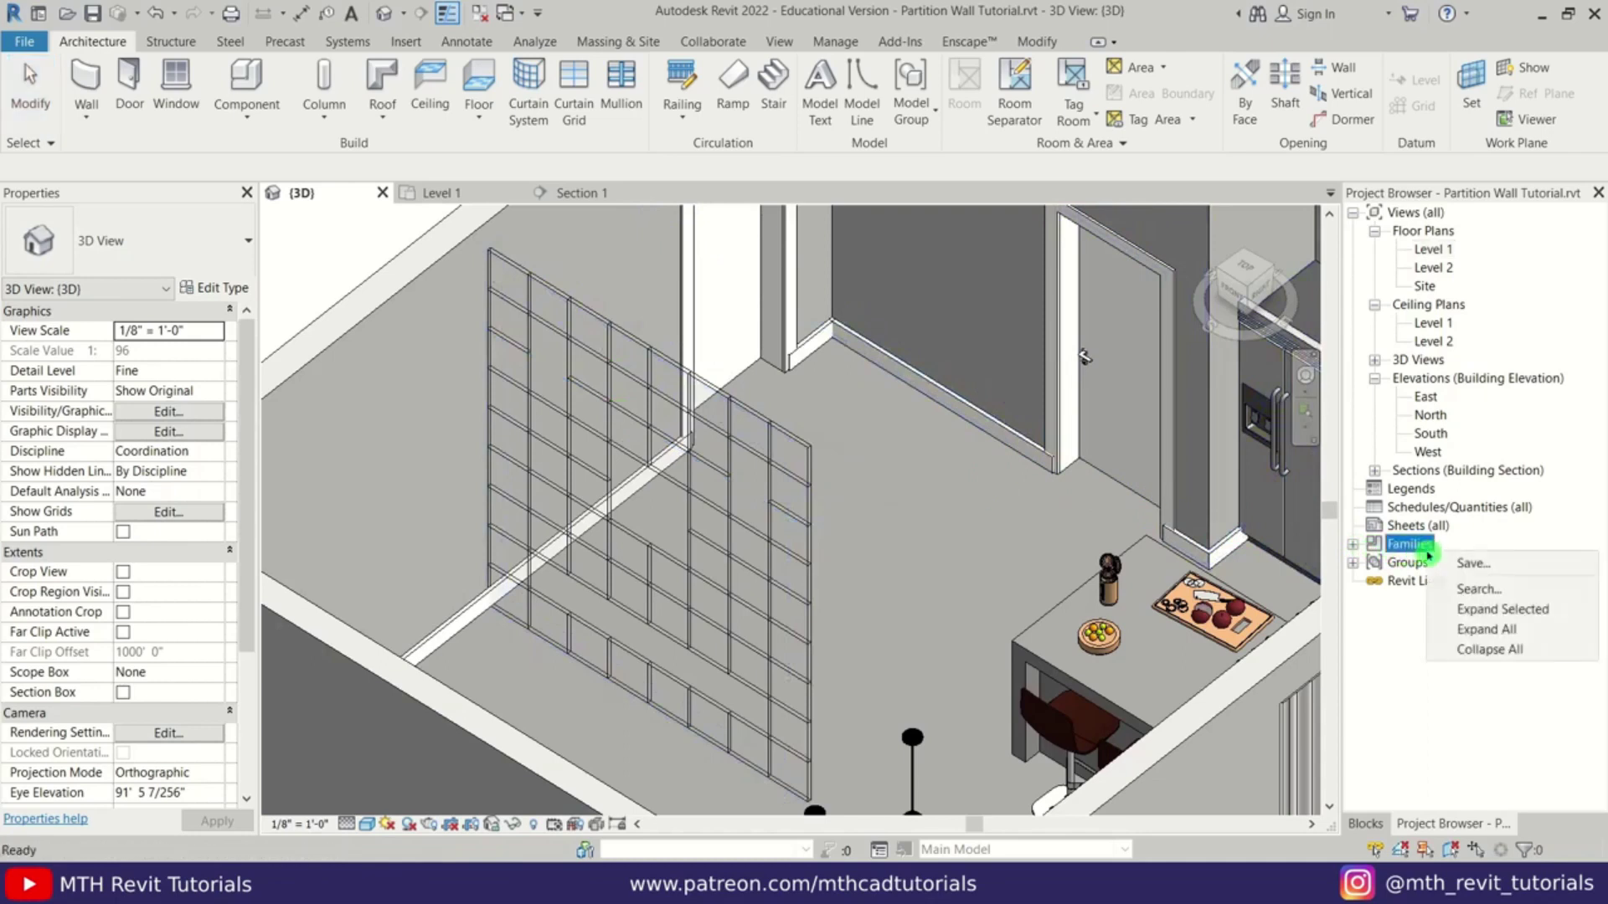
left_click(1482, 588)
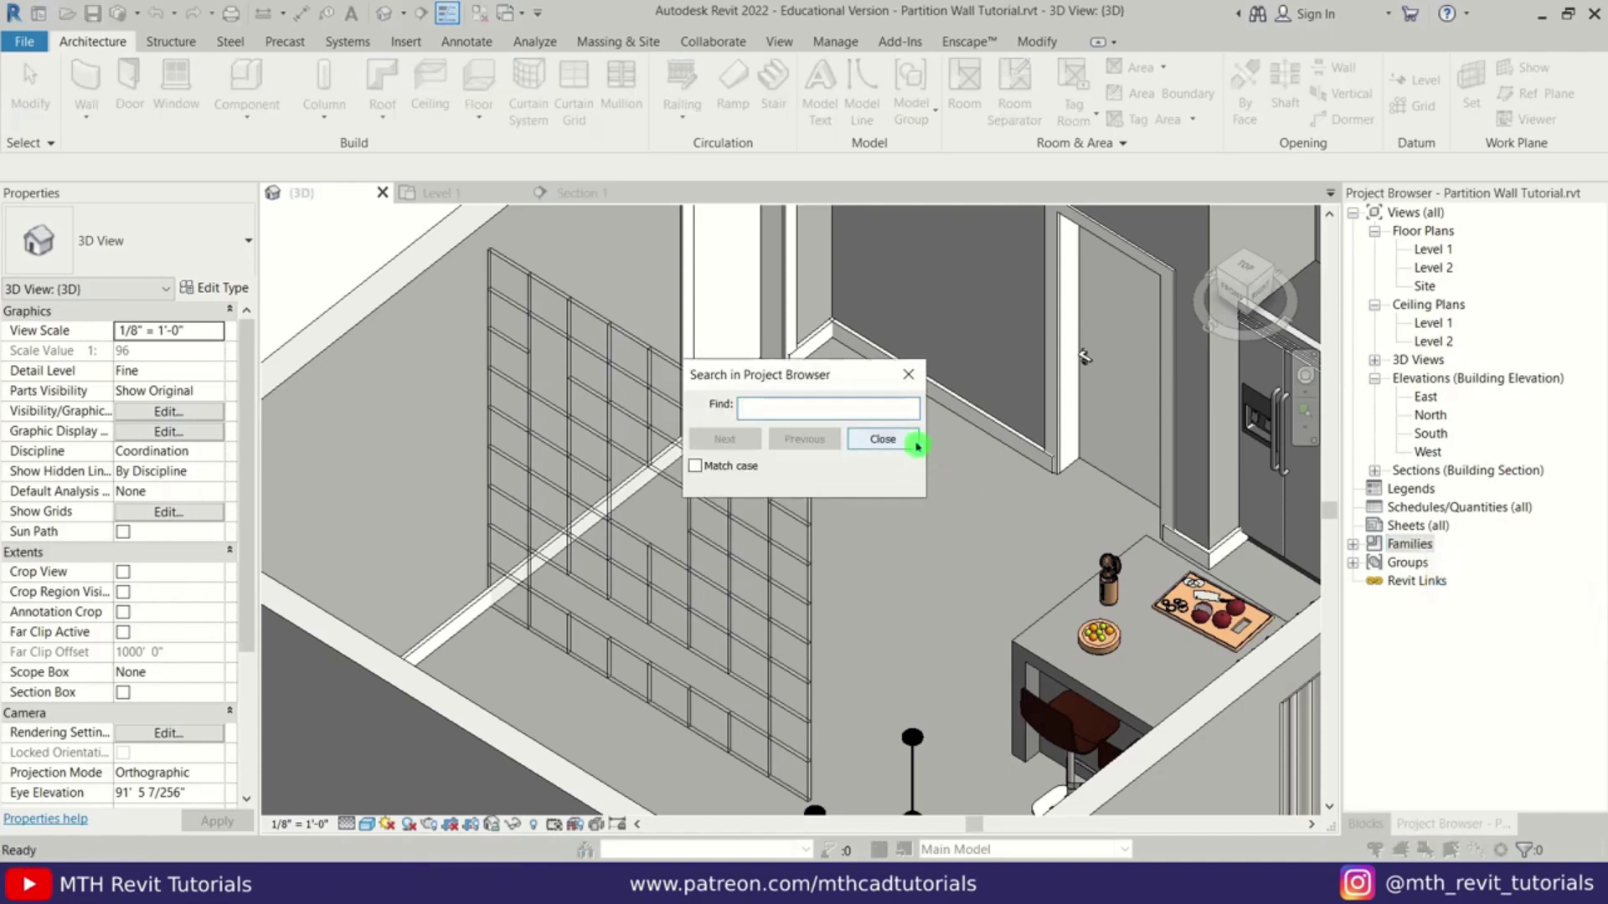
type("Mullions")
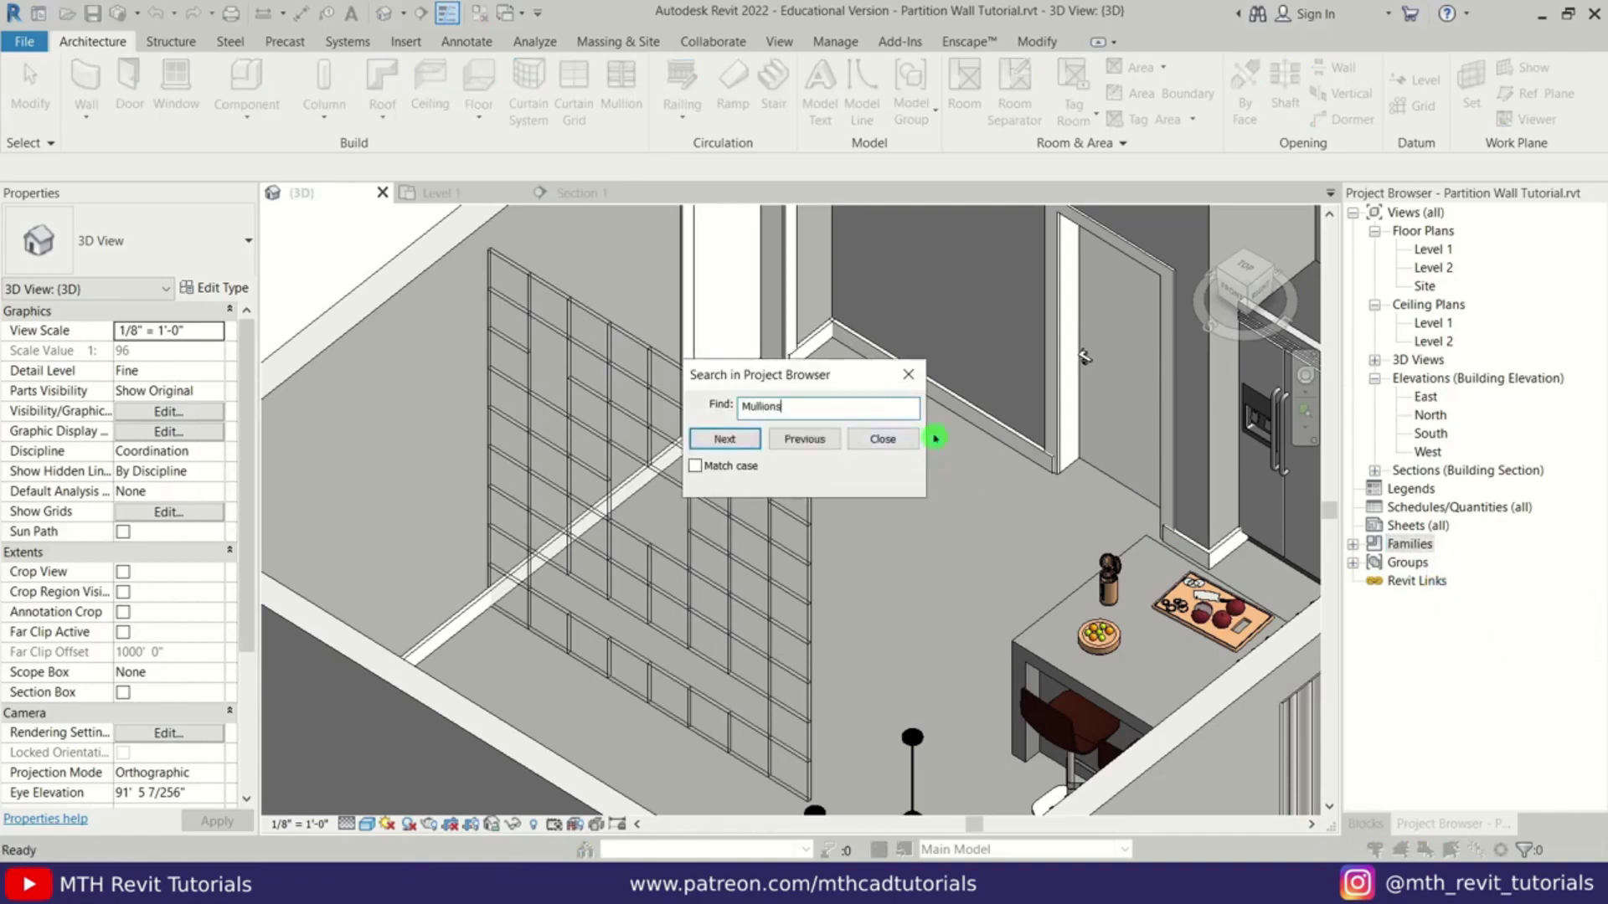
left_click(742, 437)
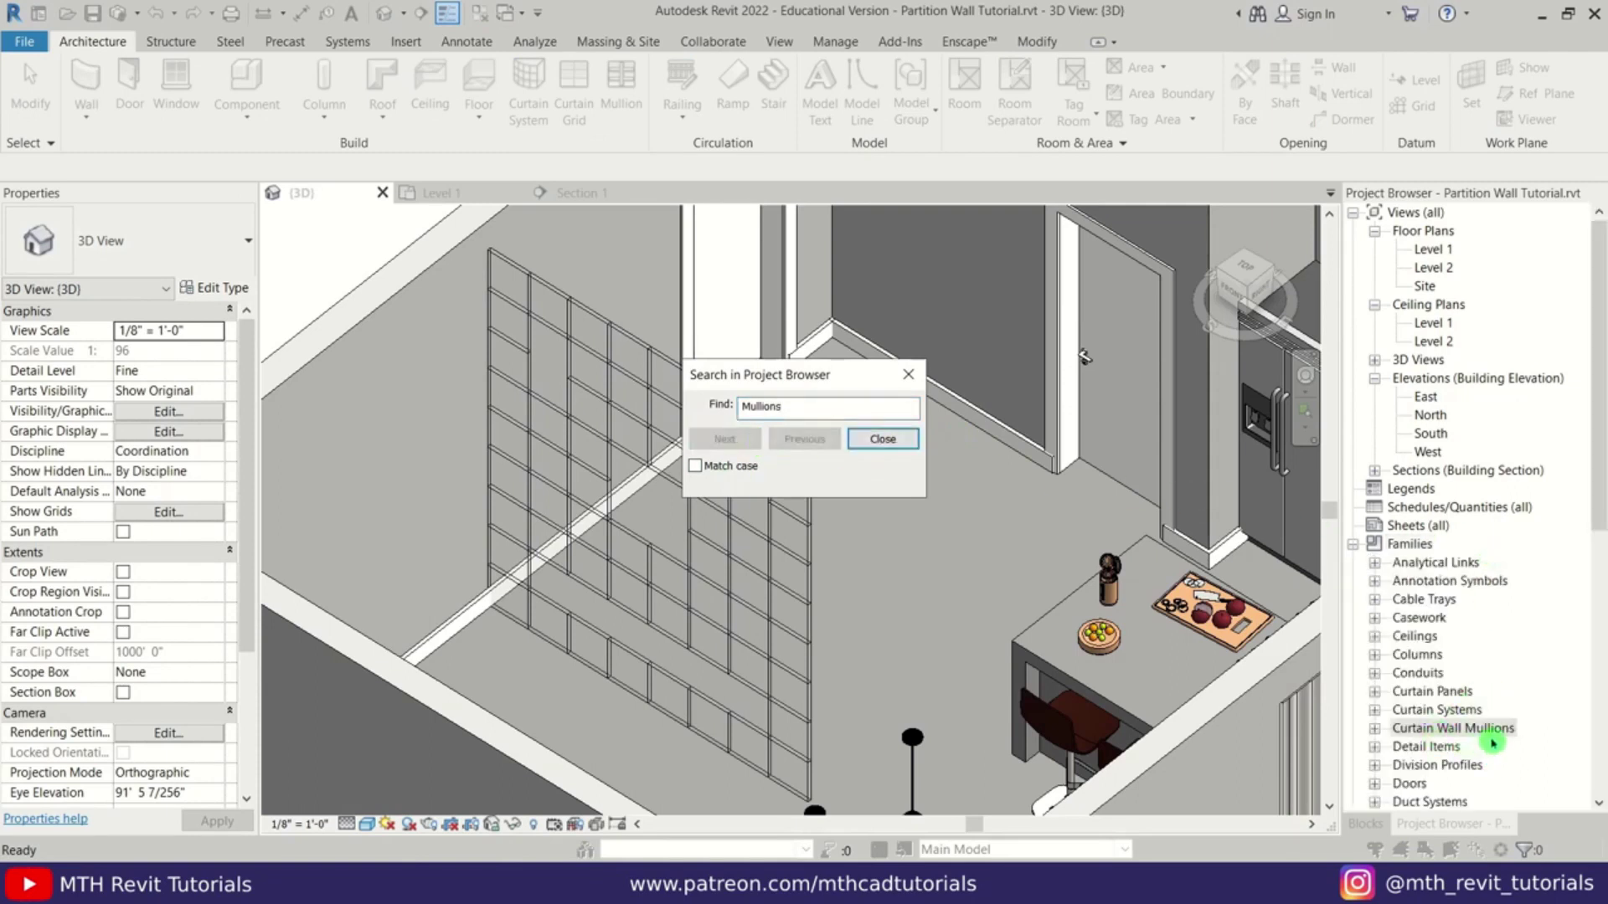
left_click(911, 386)
scroll(1407, 716, "down", 2)
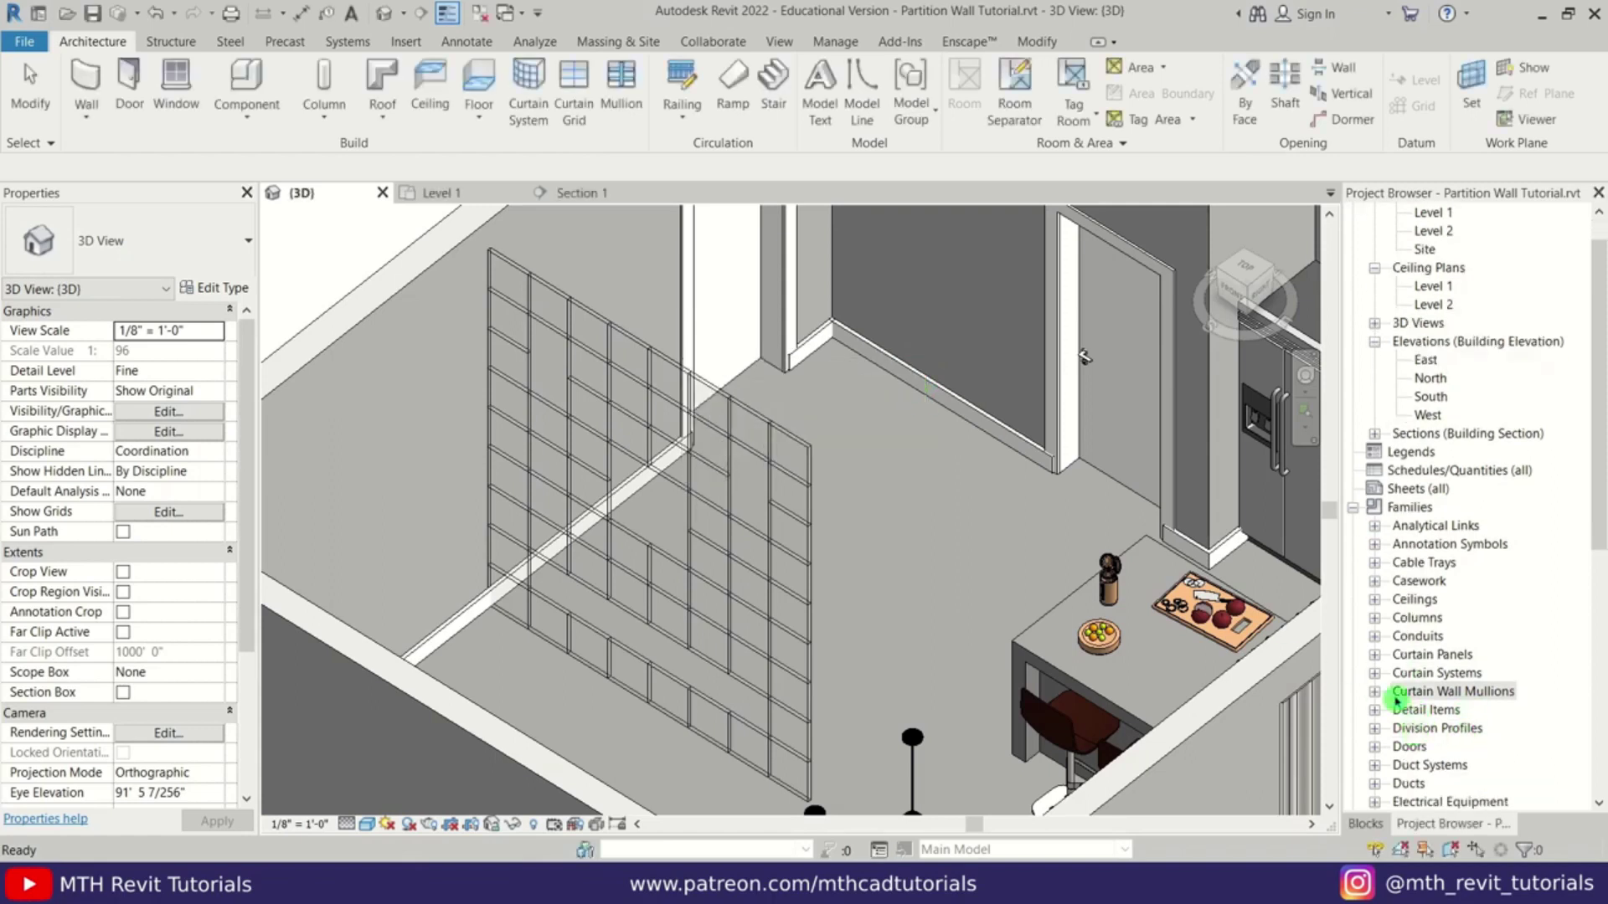
left_click(1377, 695)
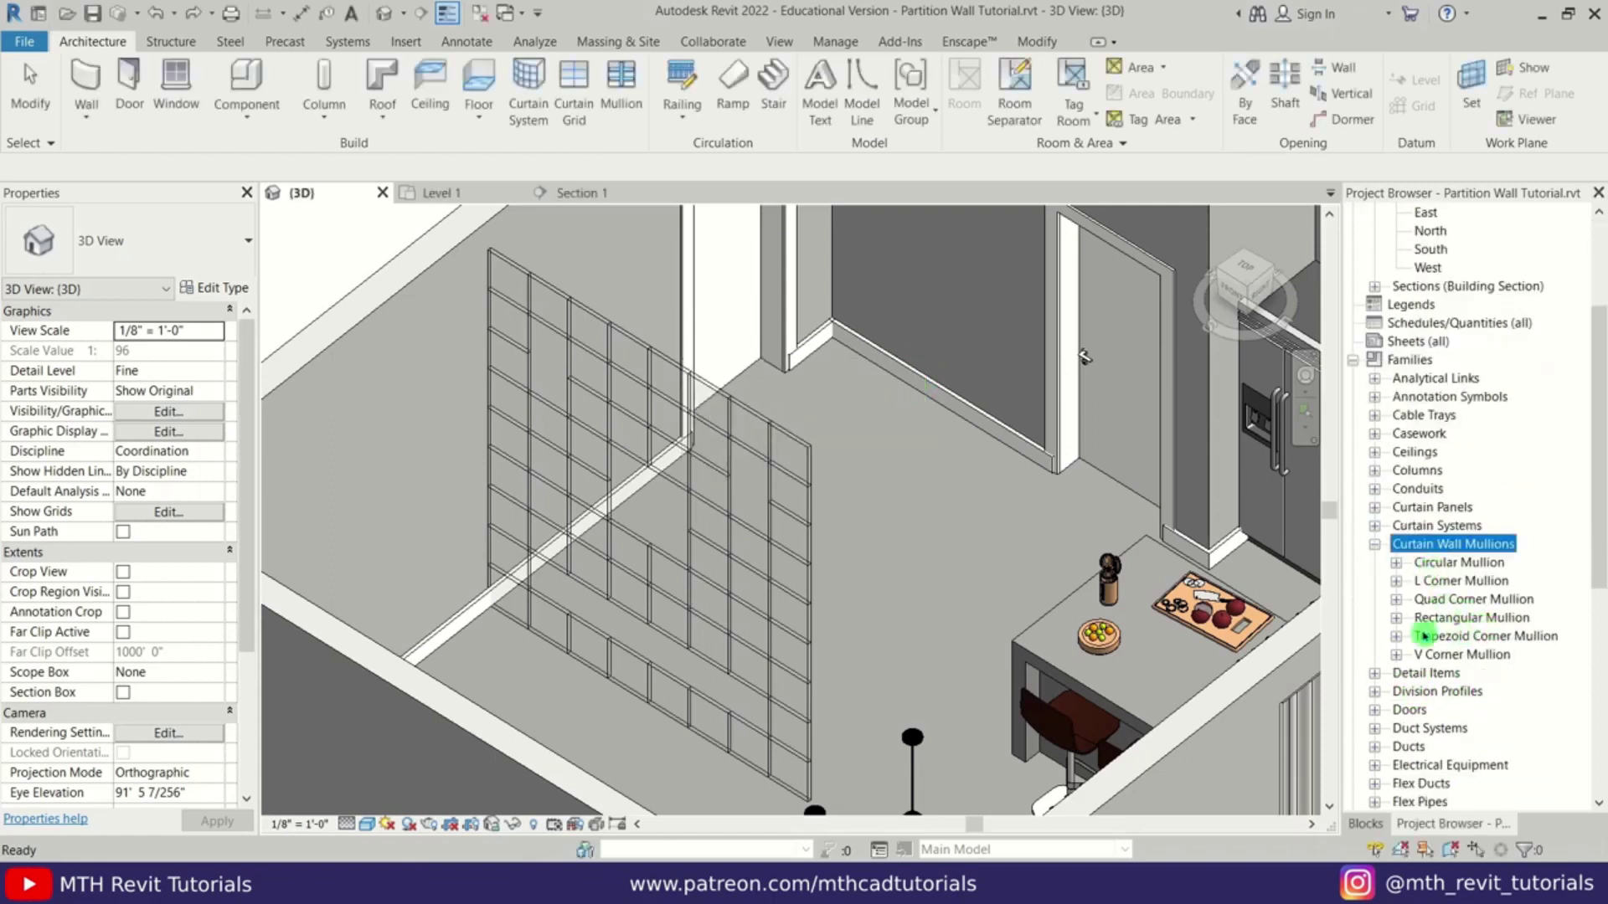
left_click(1396, 618)
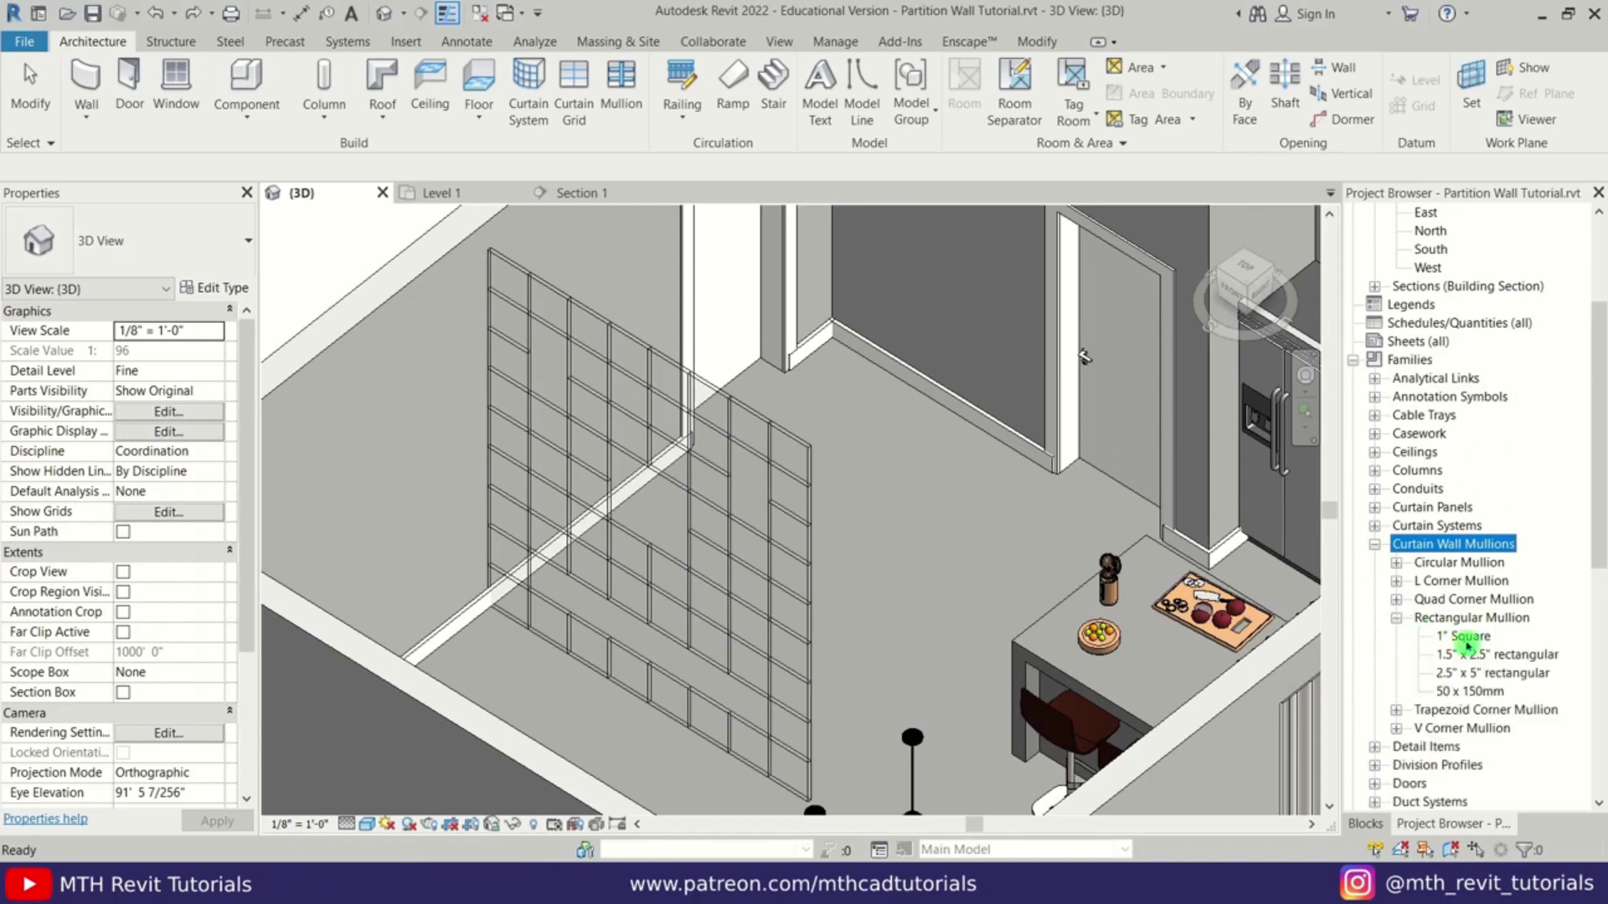
- Duplicate the 1" Square mullion as 'Partition Wall -02' and set its Thickness to 0' 2"
double_click(1470, 639)
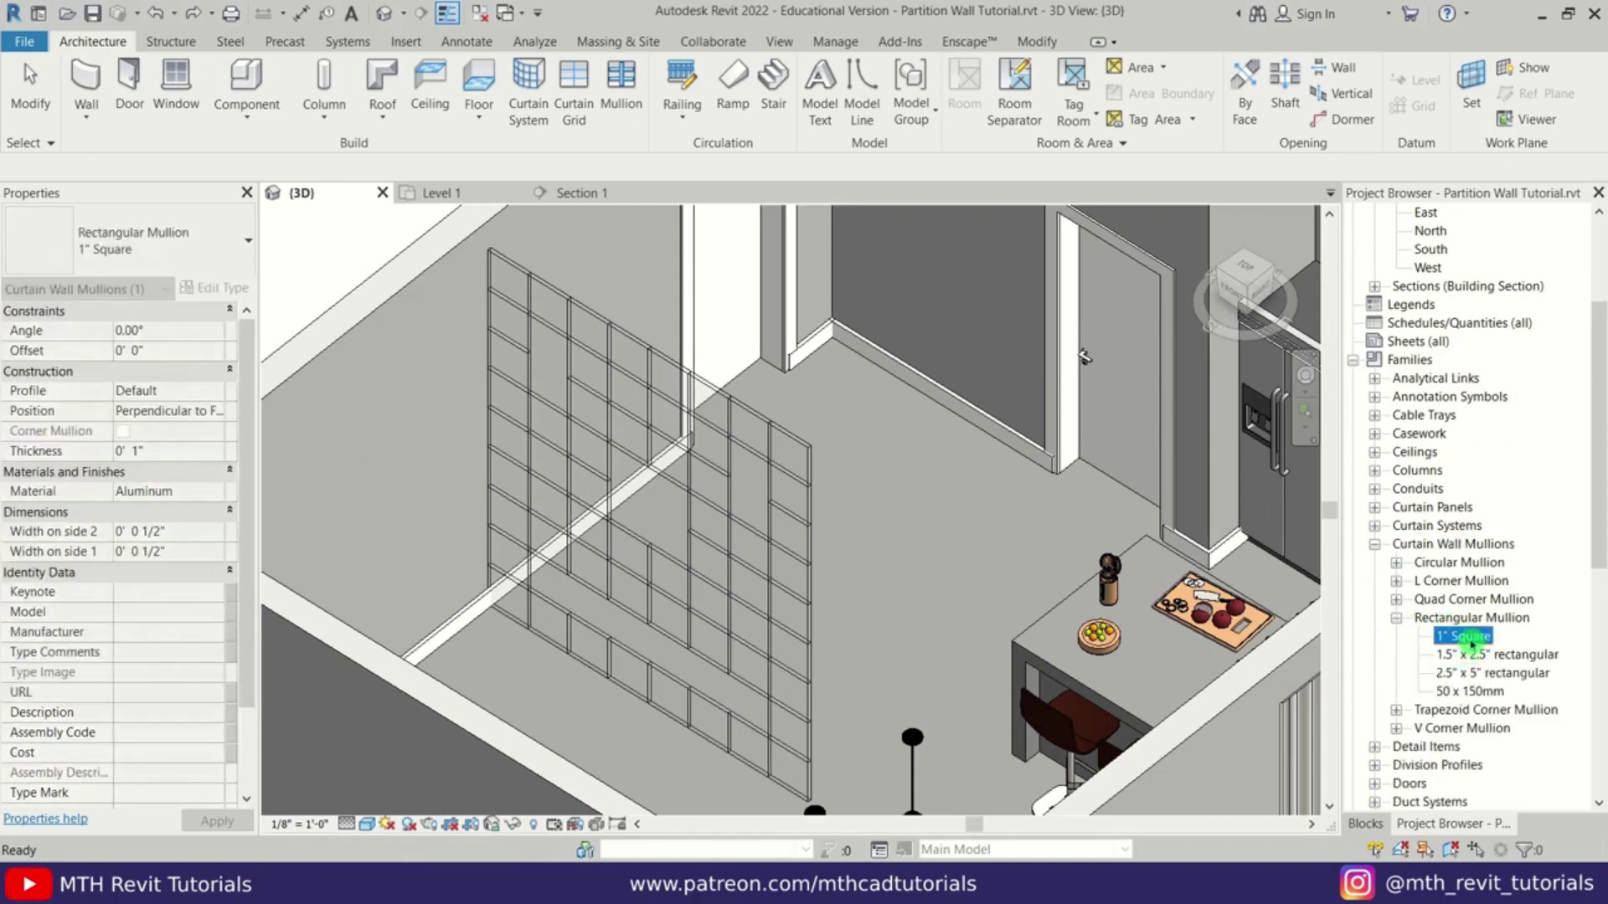
left_click(1228, 240)
type("Partition Wall -02")
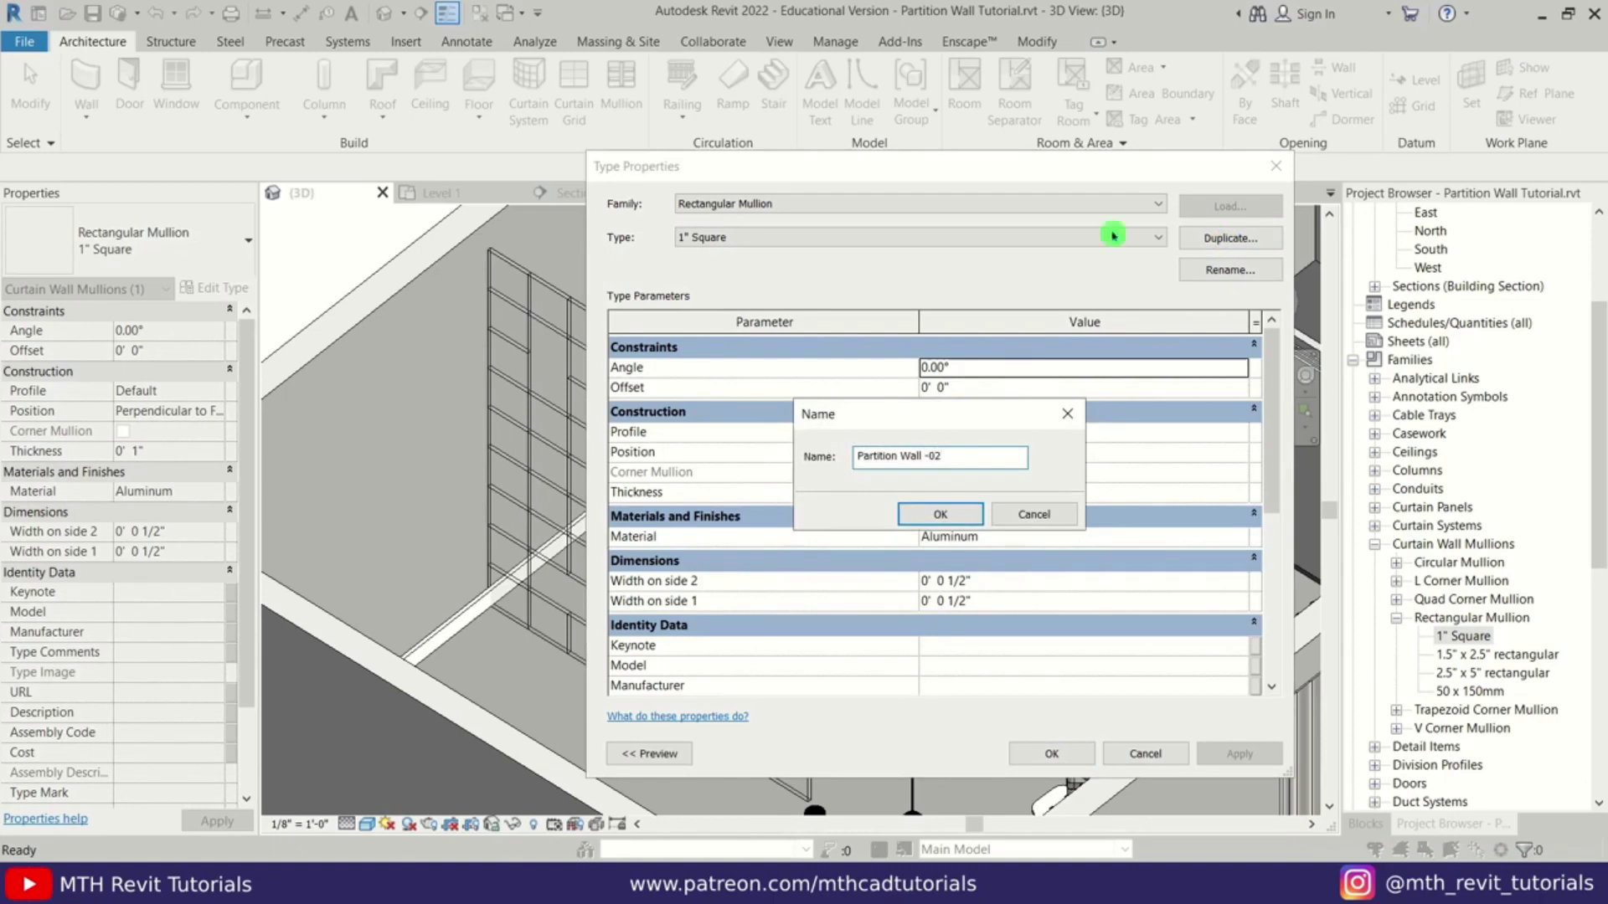
left_click(941, 515)
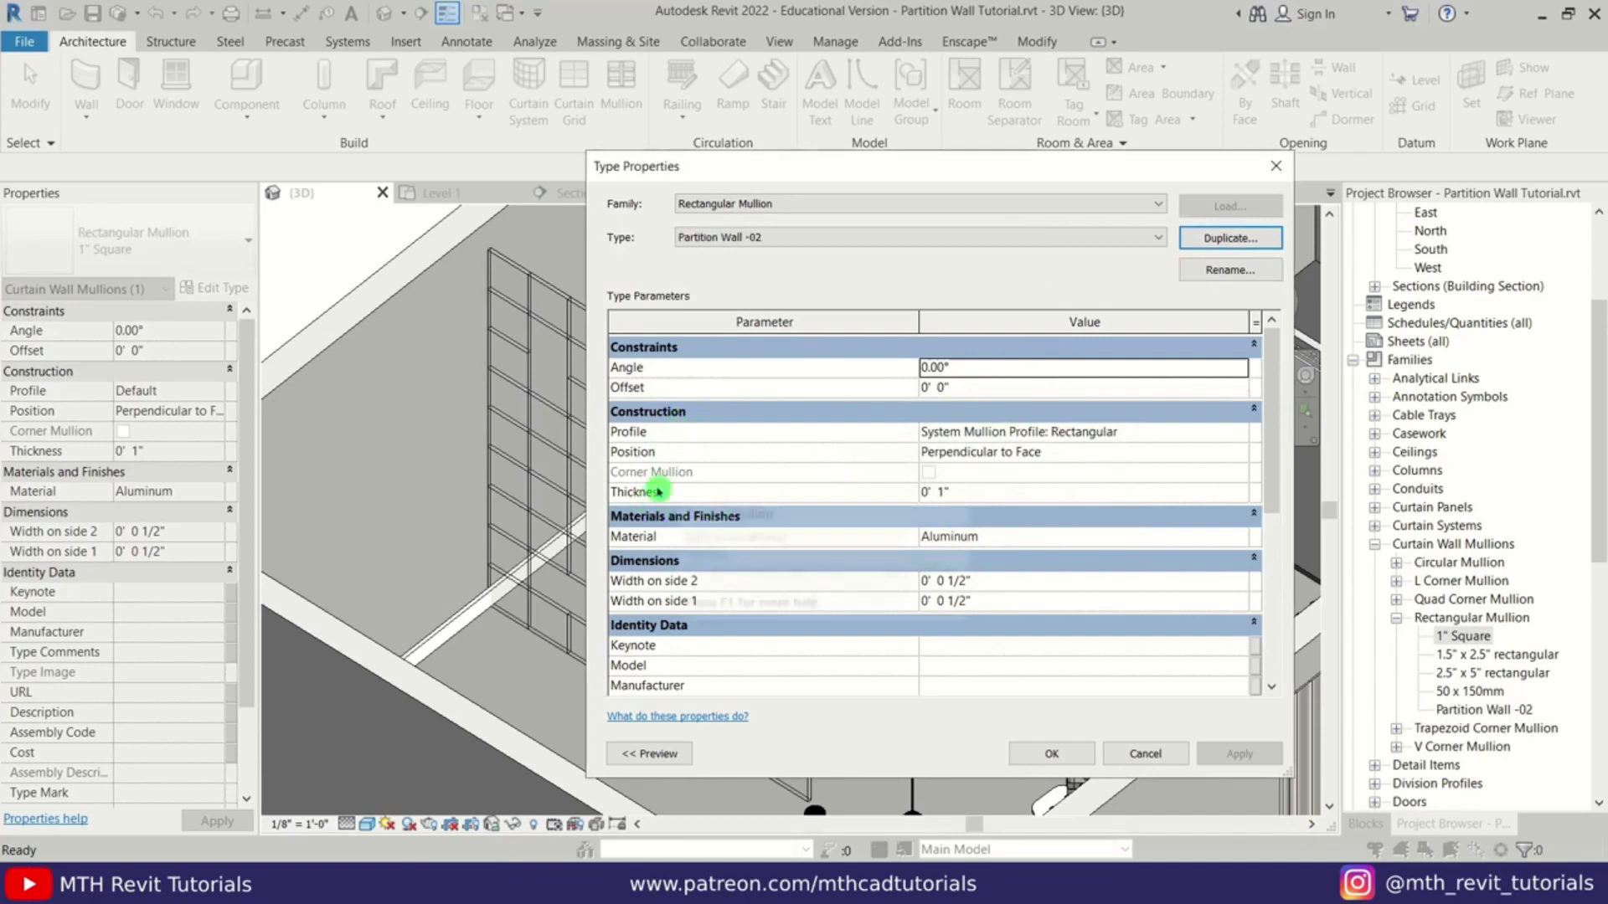
left_click_drag(675, 163, 794, 164)
left_click(1053, 493)
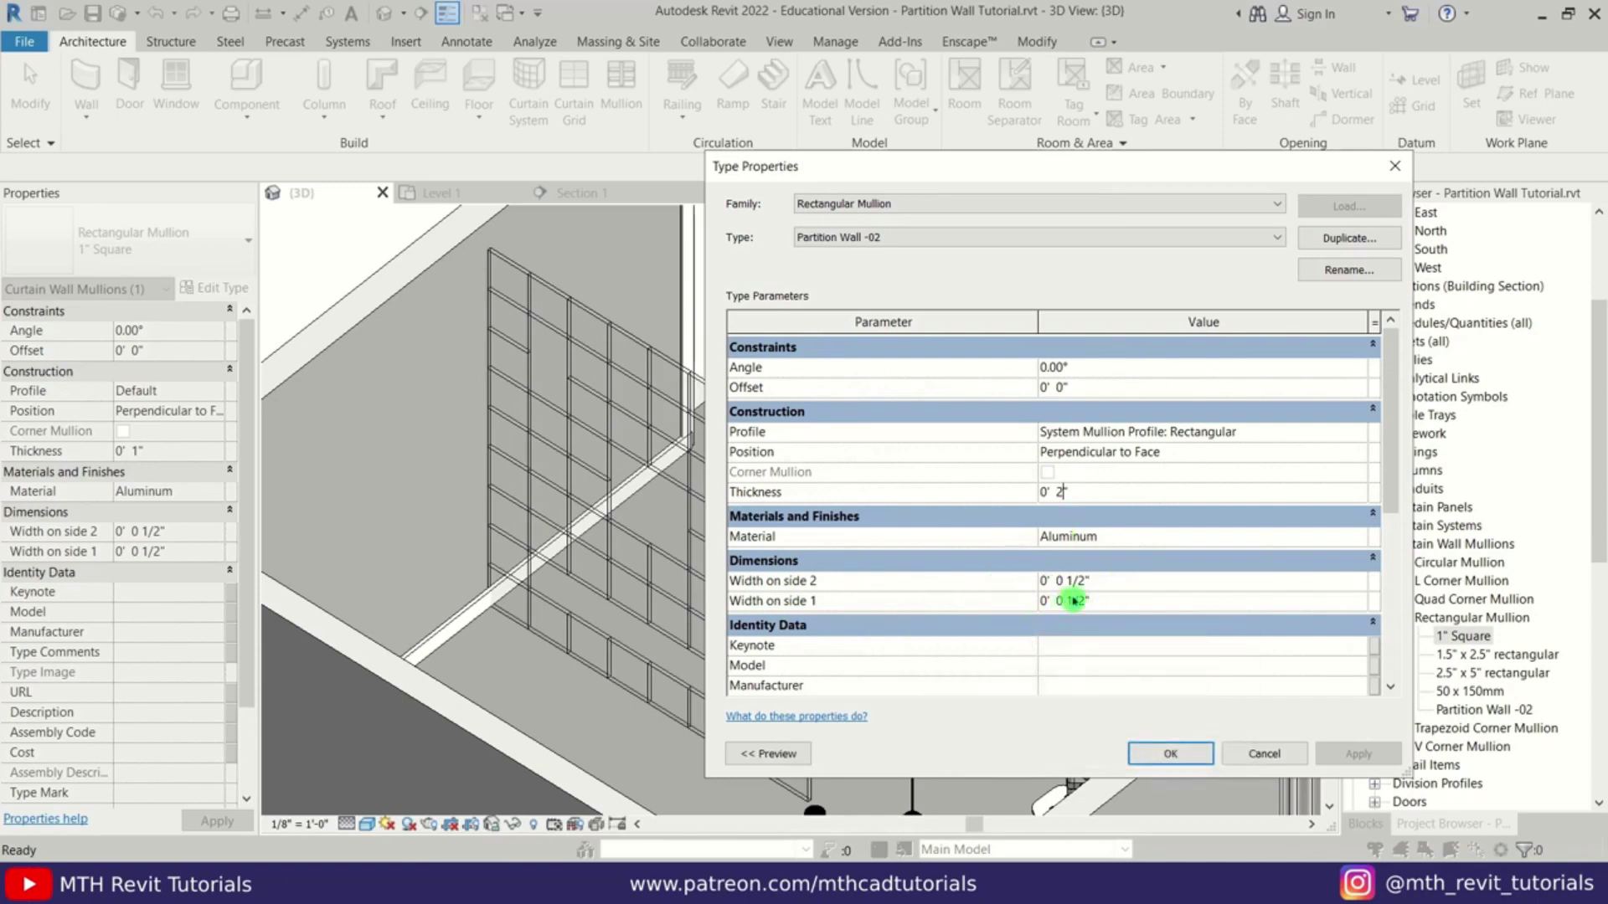
left_click(1181, 759)
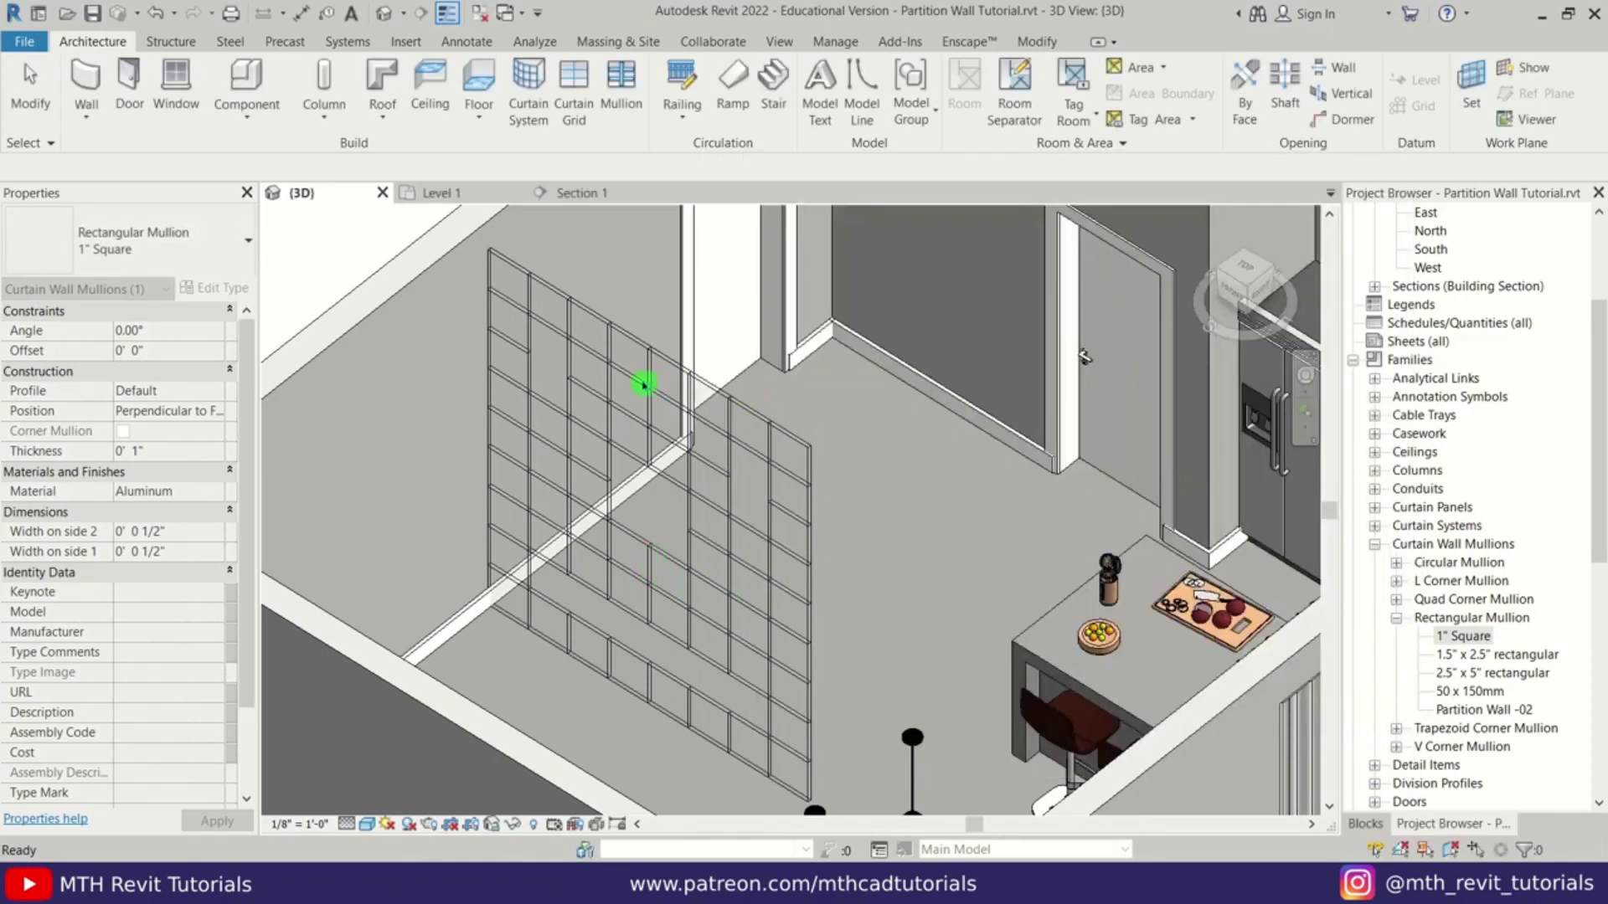
- Place rectangular mullions on all grid lines of the curtain wall
middle_click_drag(673, 542, 815, 557)
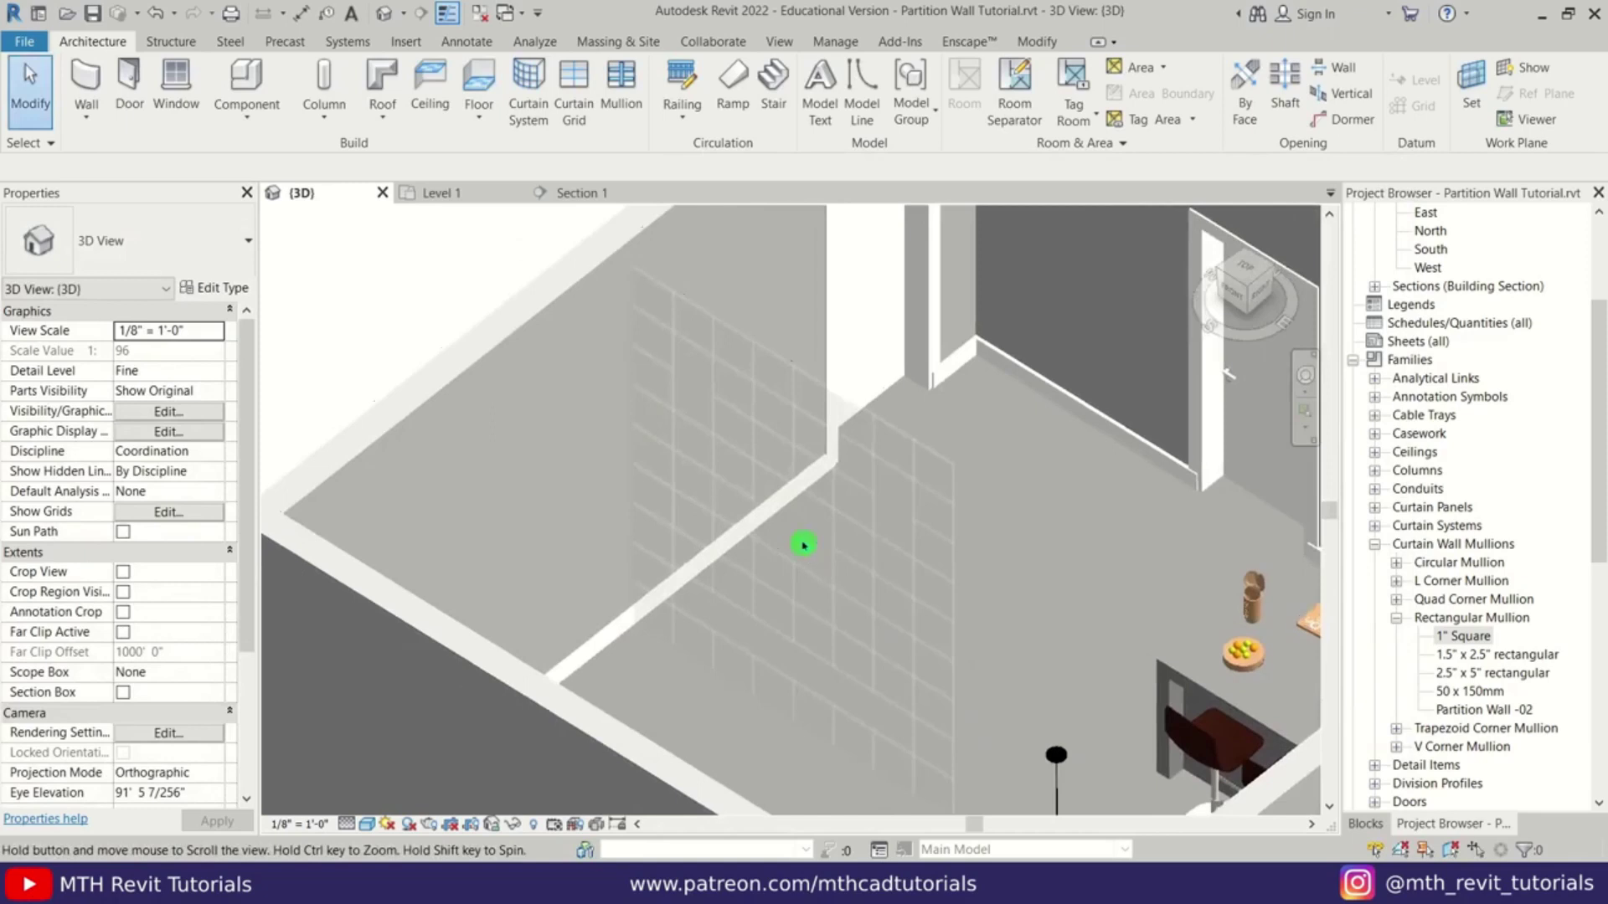
left_click(621, 96)
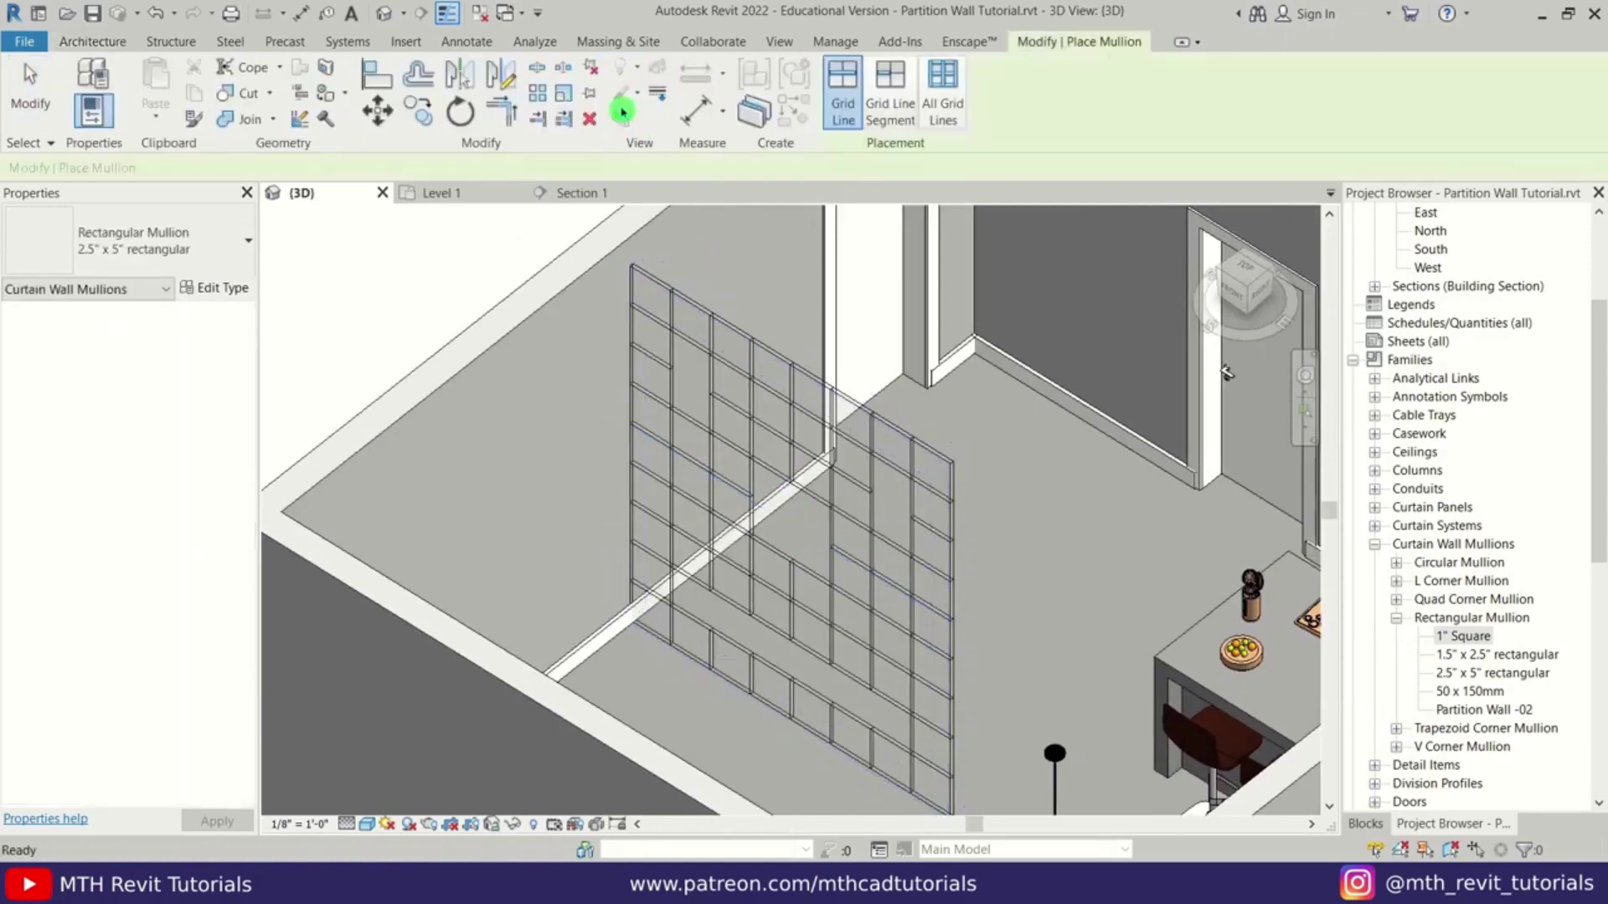
left_click(960, 123)
scroll(765, 355, "up", 2)
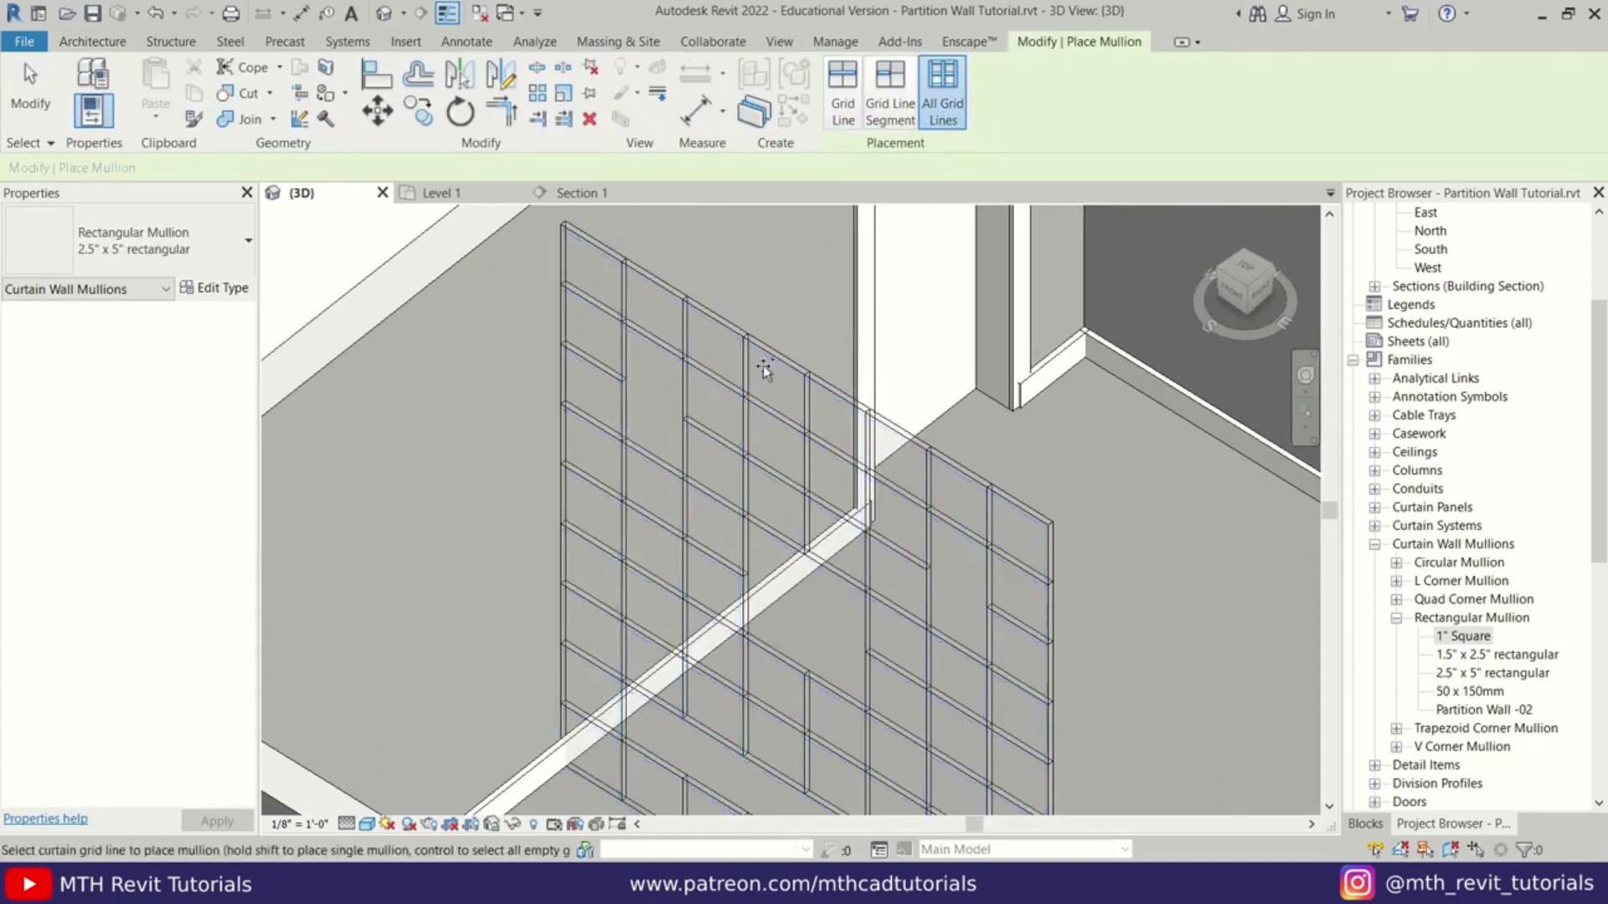
left_click(780, 367)
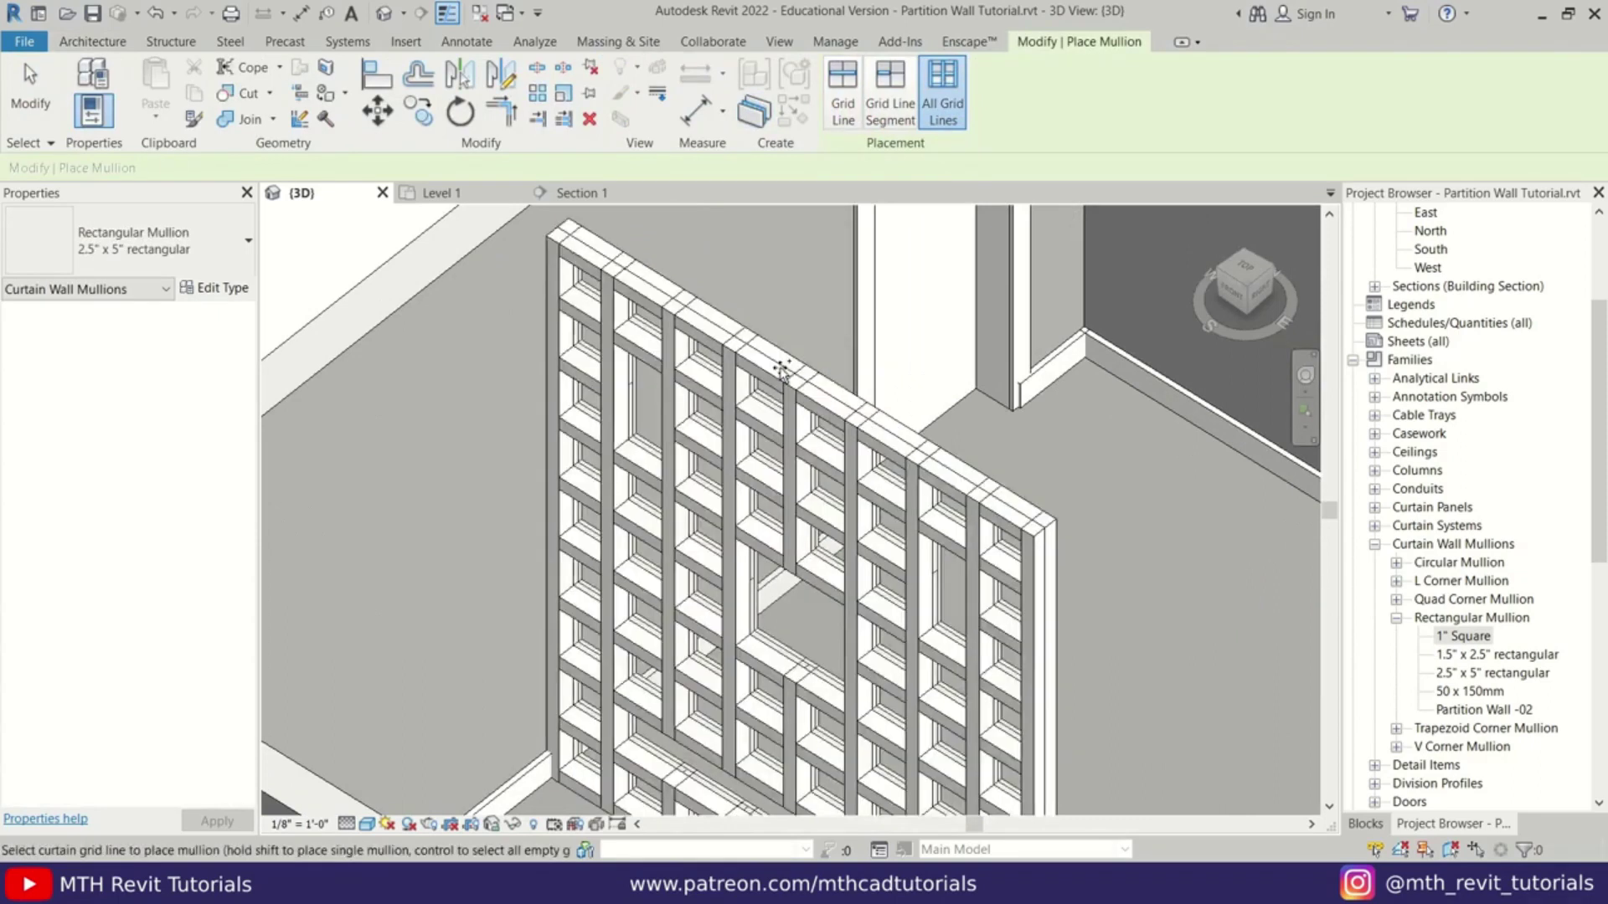
key("Escape")
key("Escape")
- Orbit and pan to a frontal view of the newly framed wall
scroll(695, 300, "down", 3)
middle_click_drag(783, 540, 779, 646, "shift")
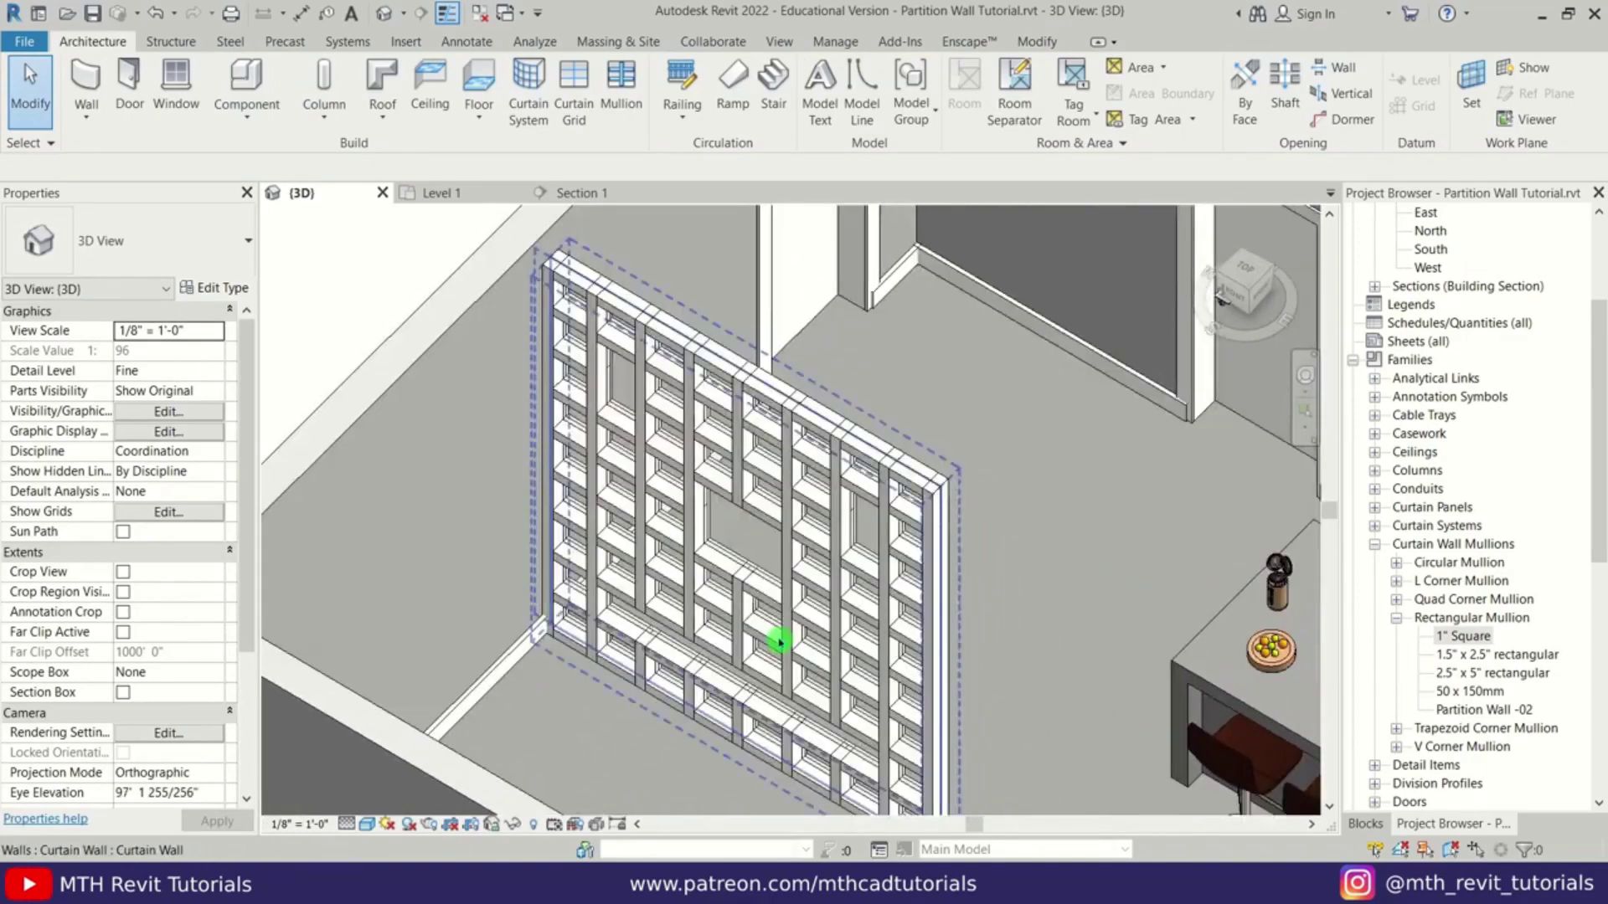
scroll(779, 646, "up", 1)
scroll(505, 449, "up", 3)
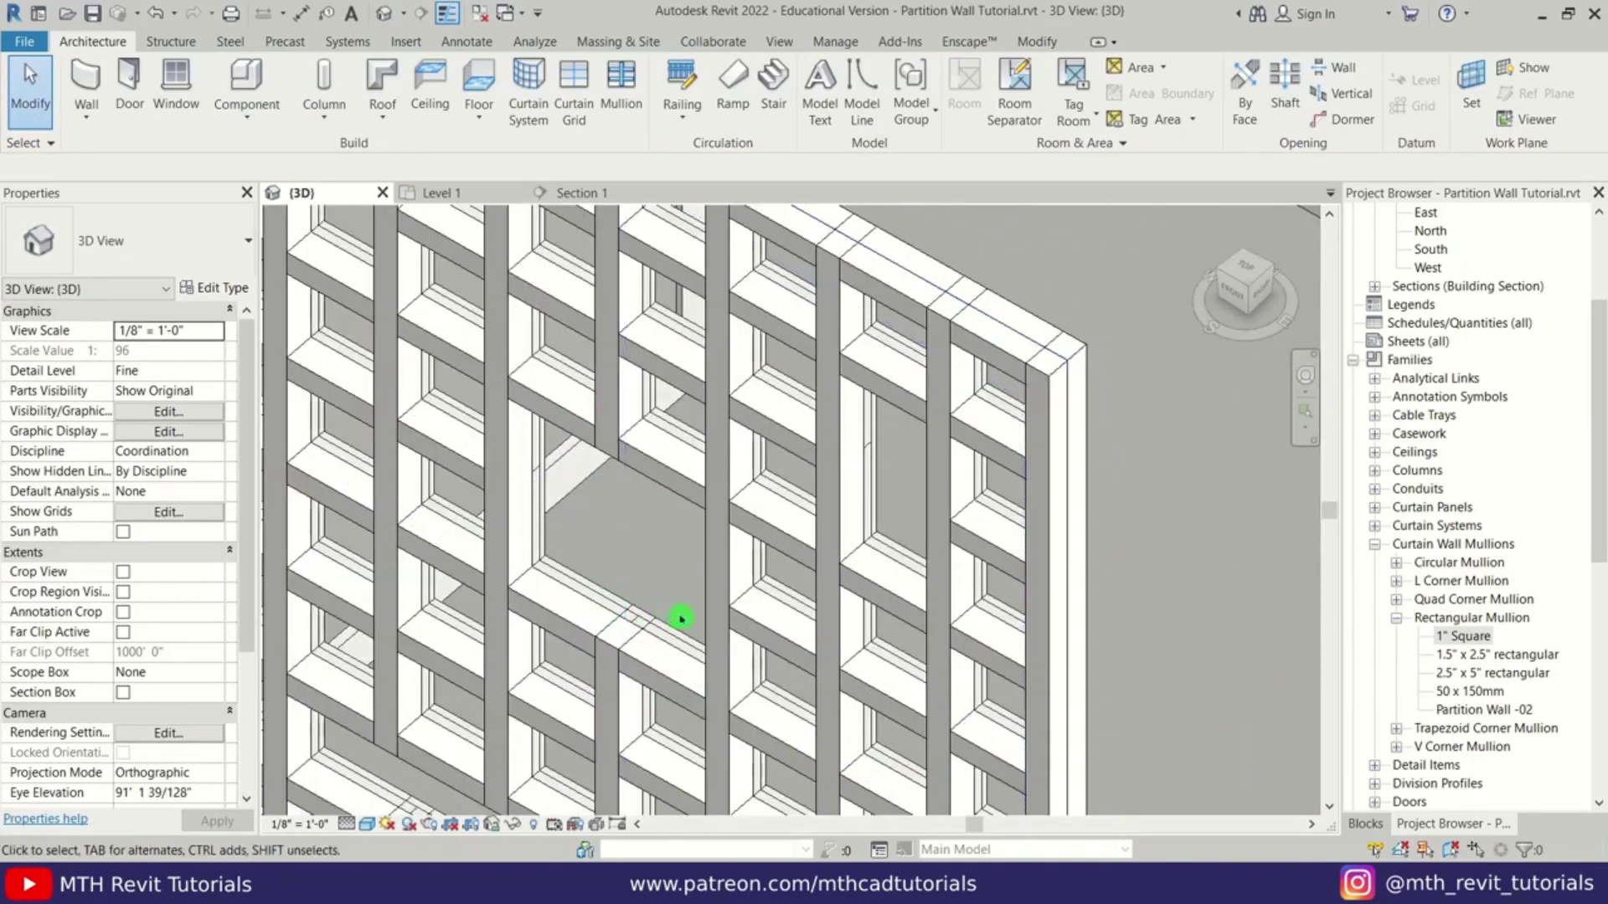
middle_click_drag(536, 425, 725, 566)
middle_click_drag(871, 527, 716, 372)
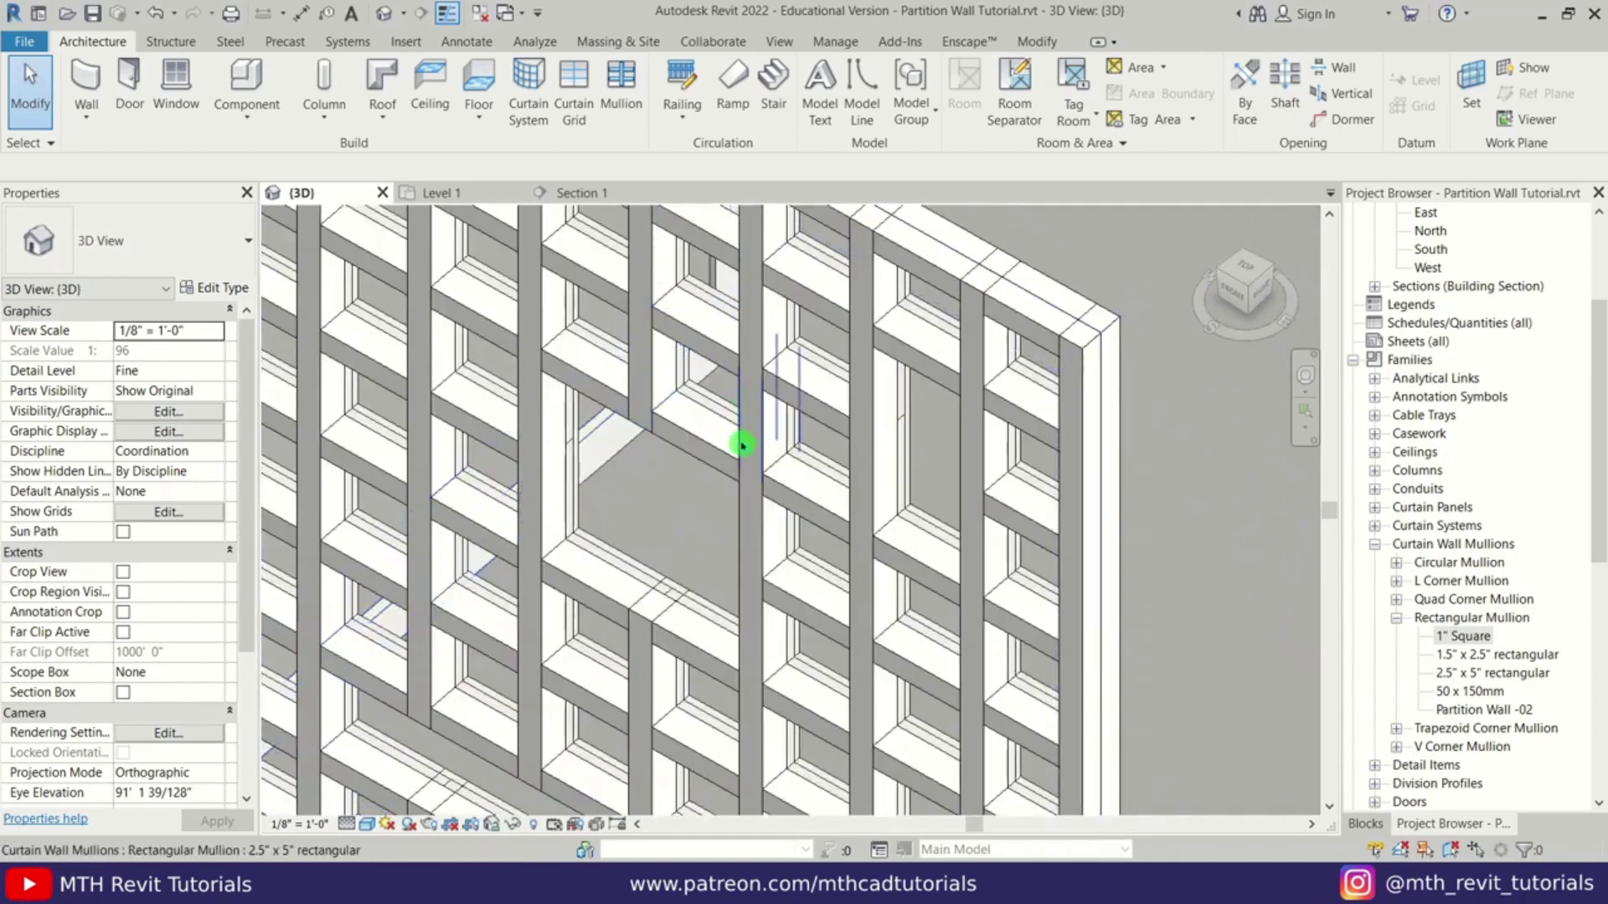
scroll(742, 435, "down", 1)
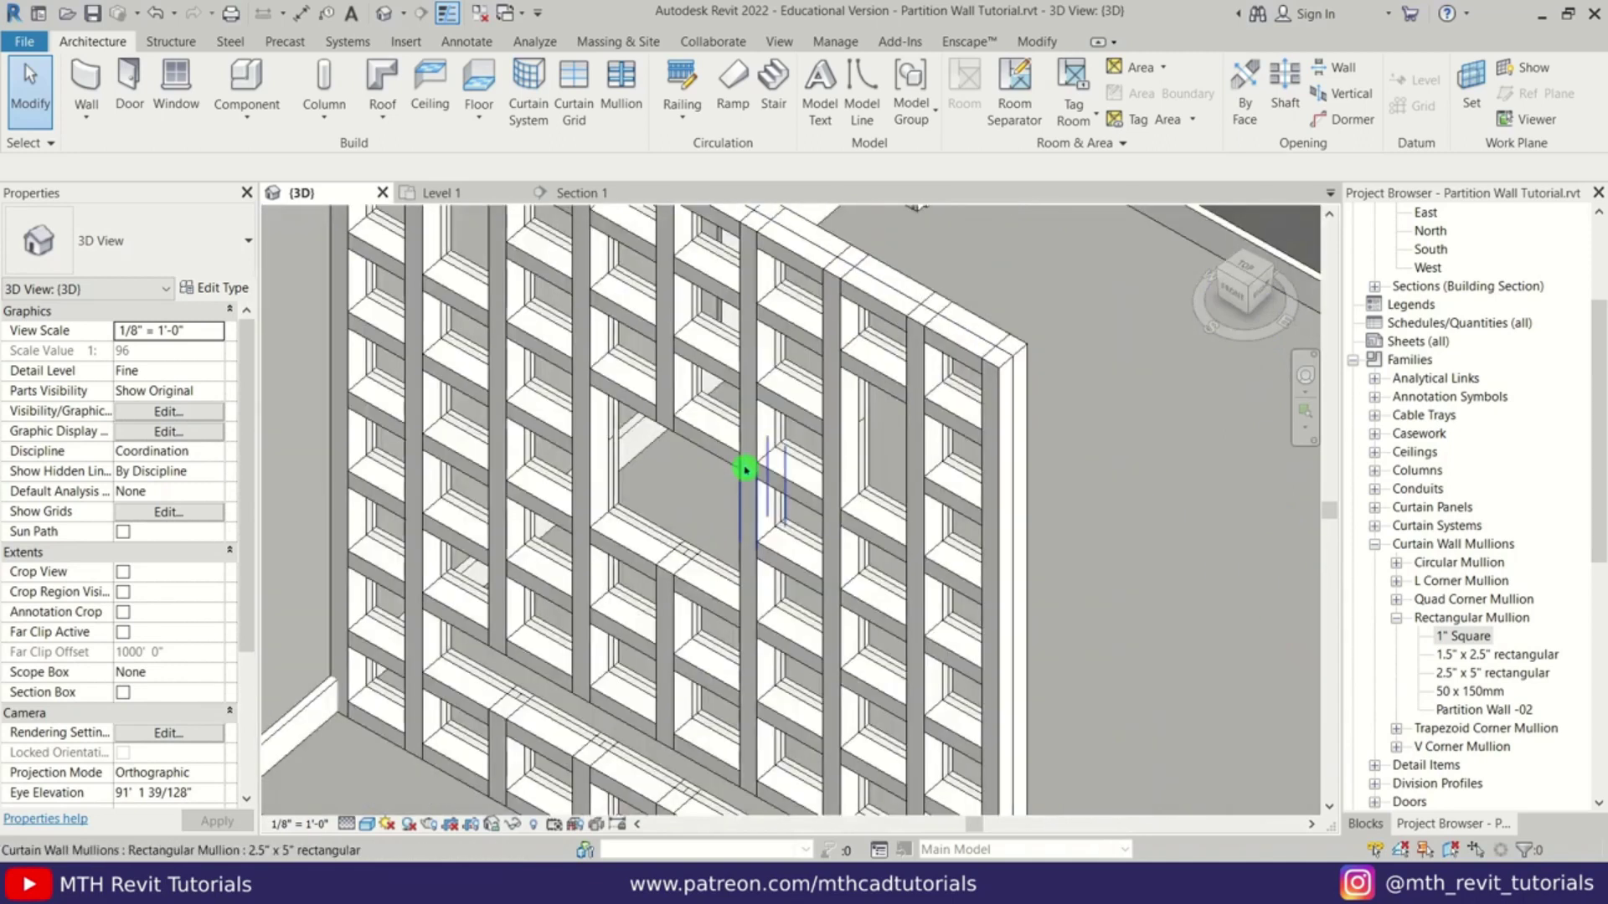
- Duplicate the curtain wall type as 'Partion Wall -02' with Curtain Panel set to Empty System Panel : Empty
left_click(894, 335)
left_click(201, 287)
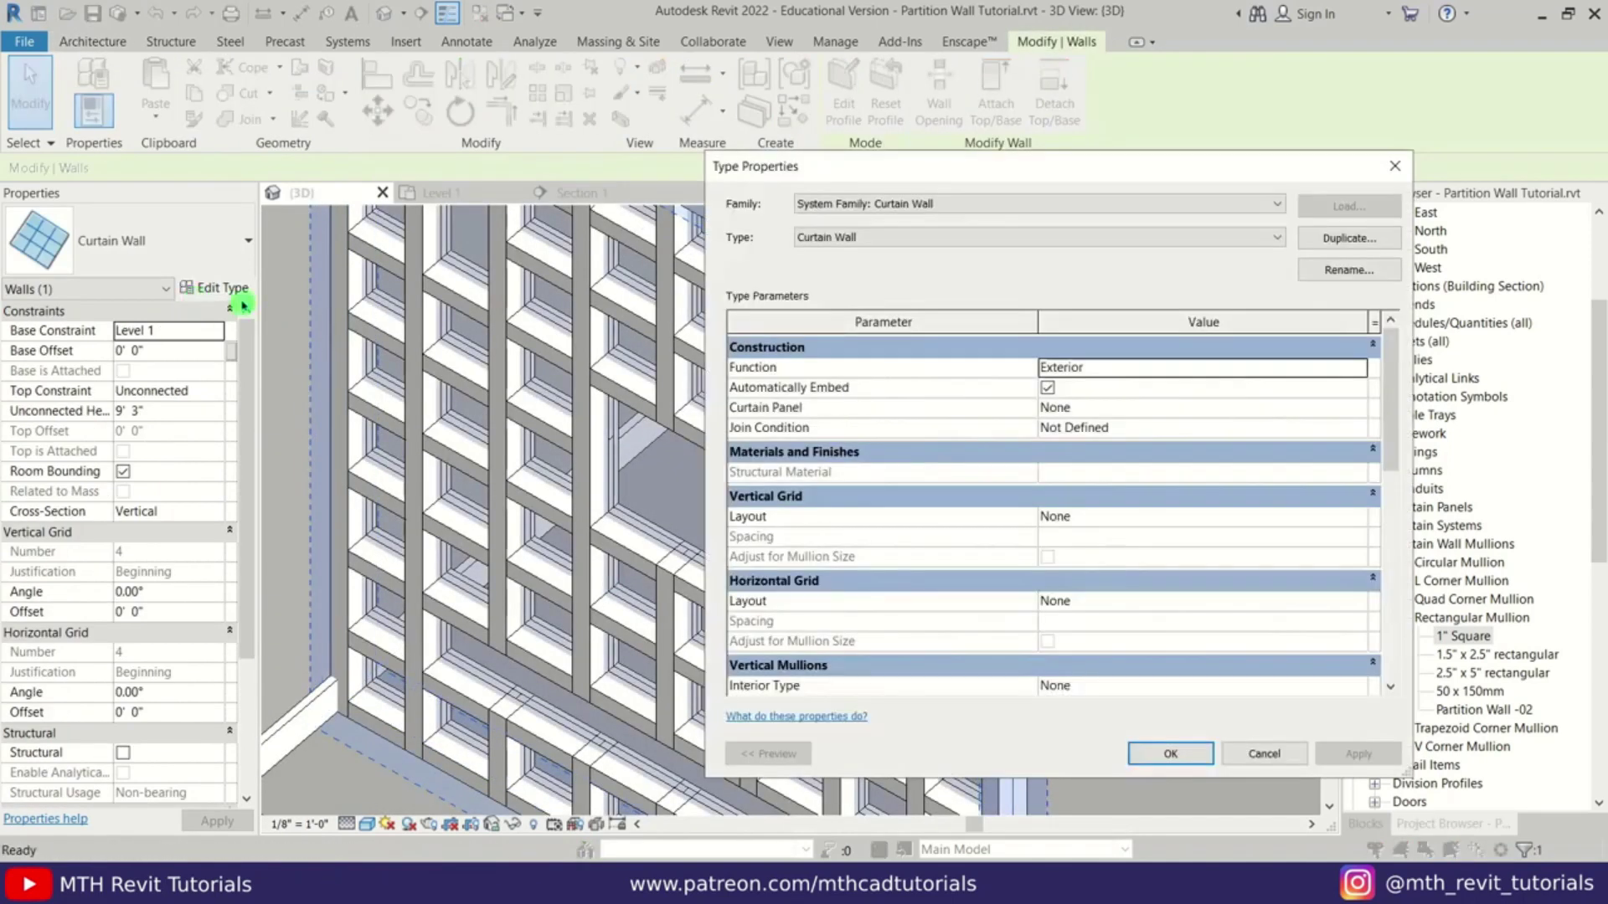
left_click(1355, 240)
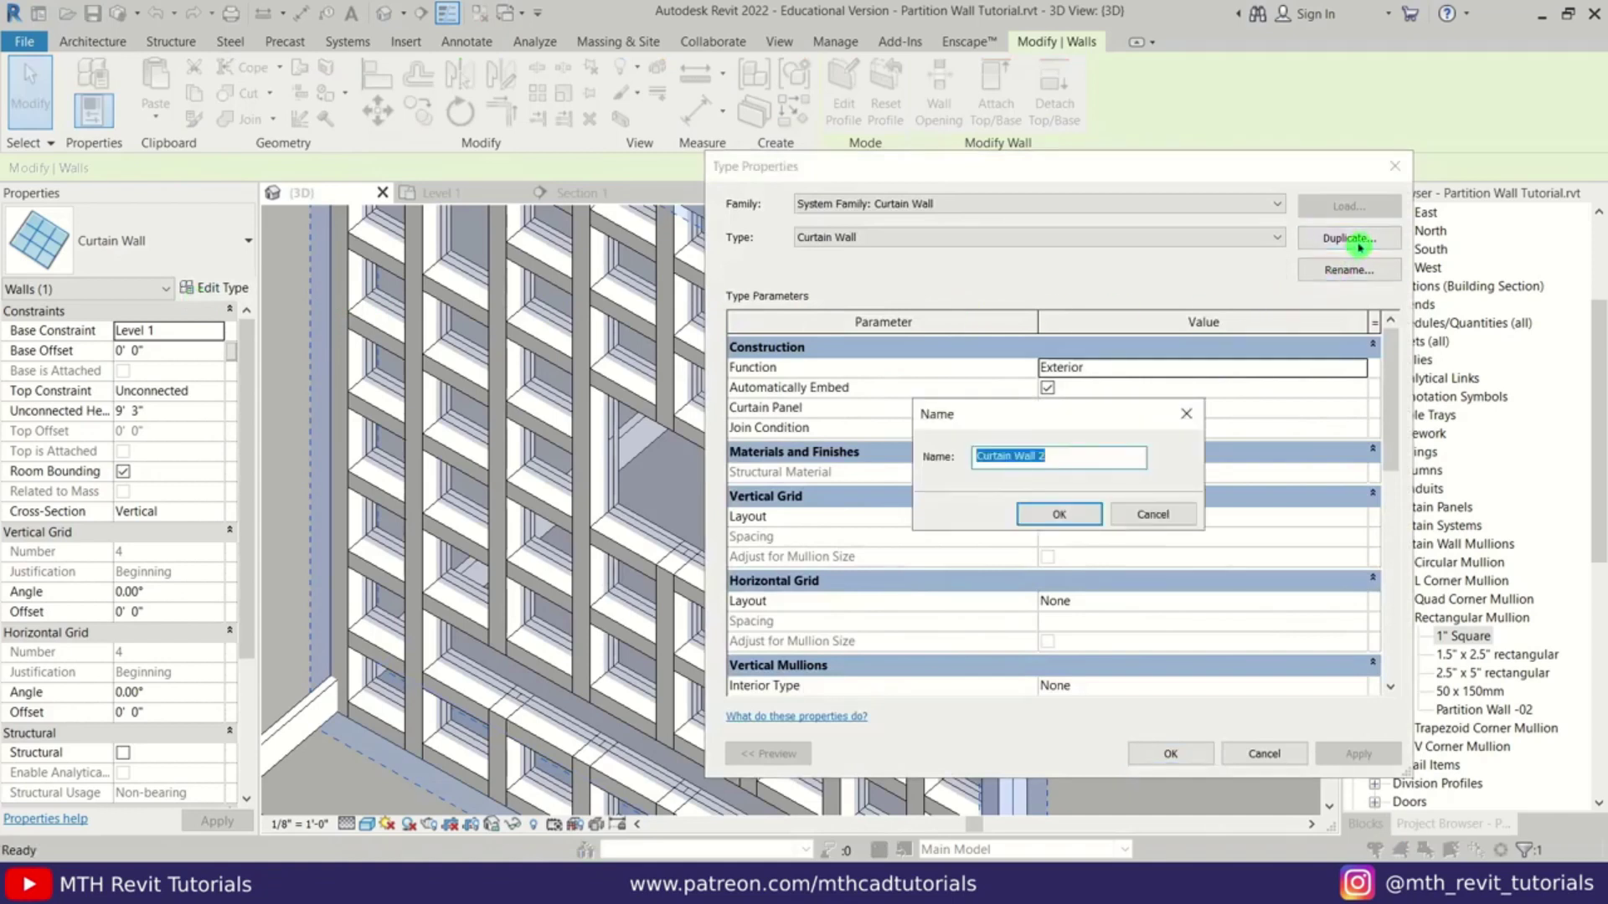
type("Pa")
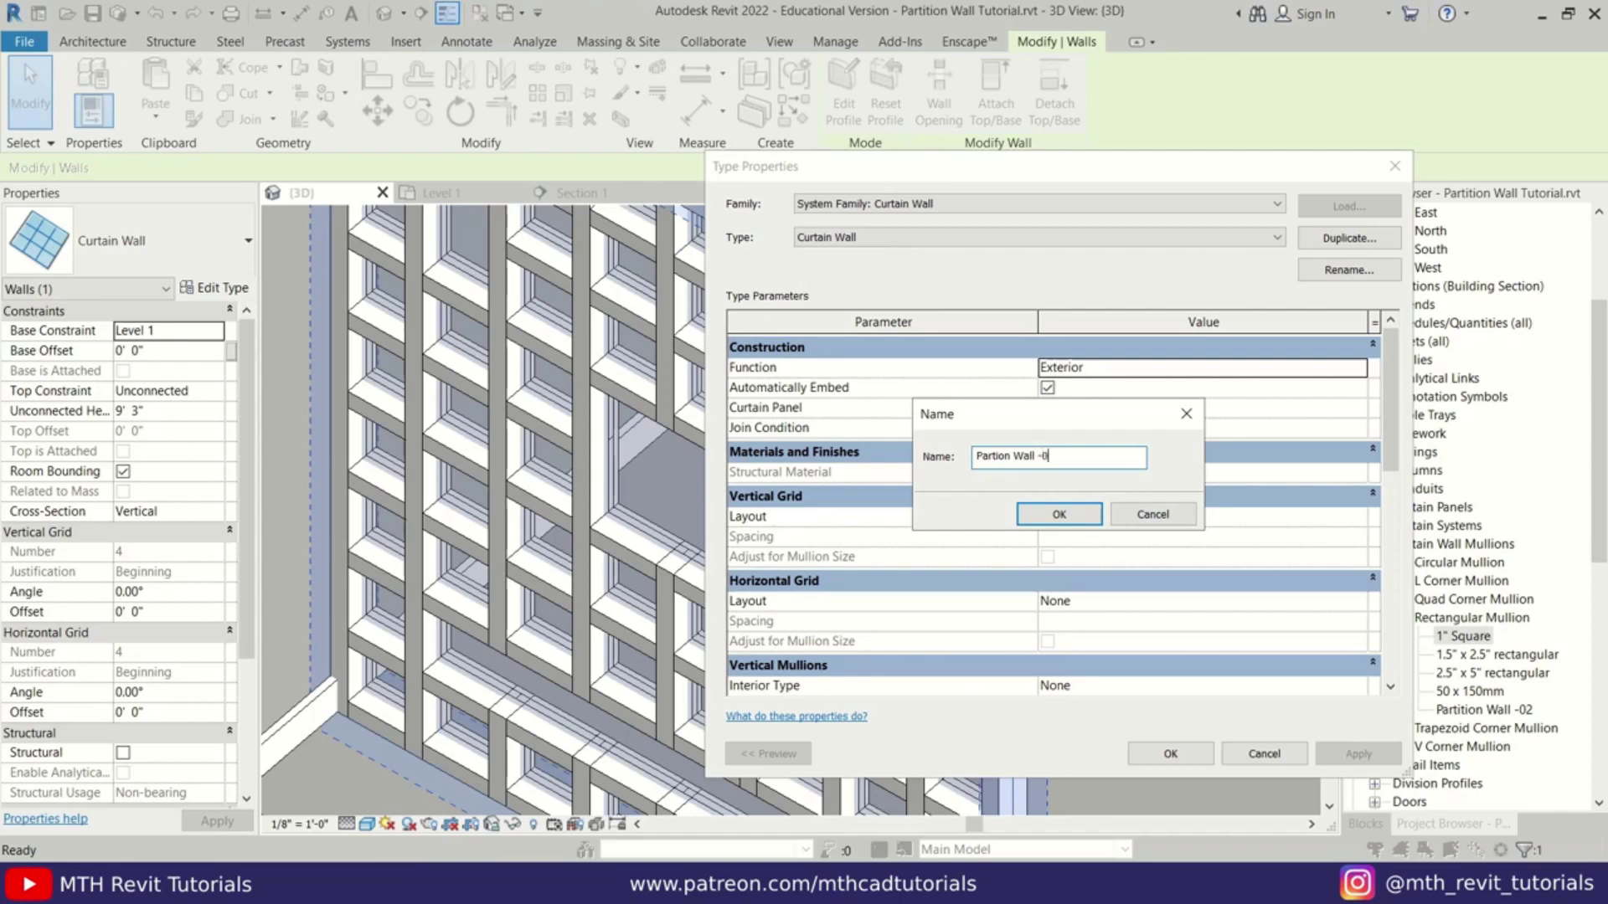
left_click(1075, 507)
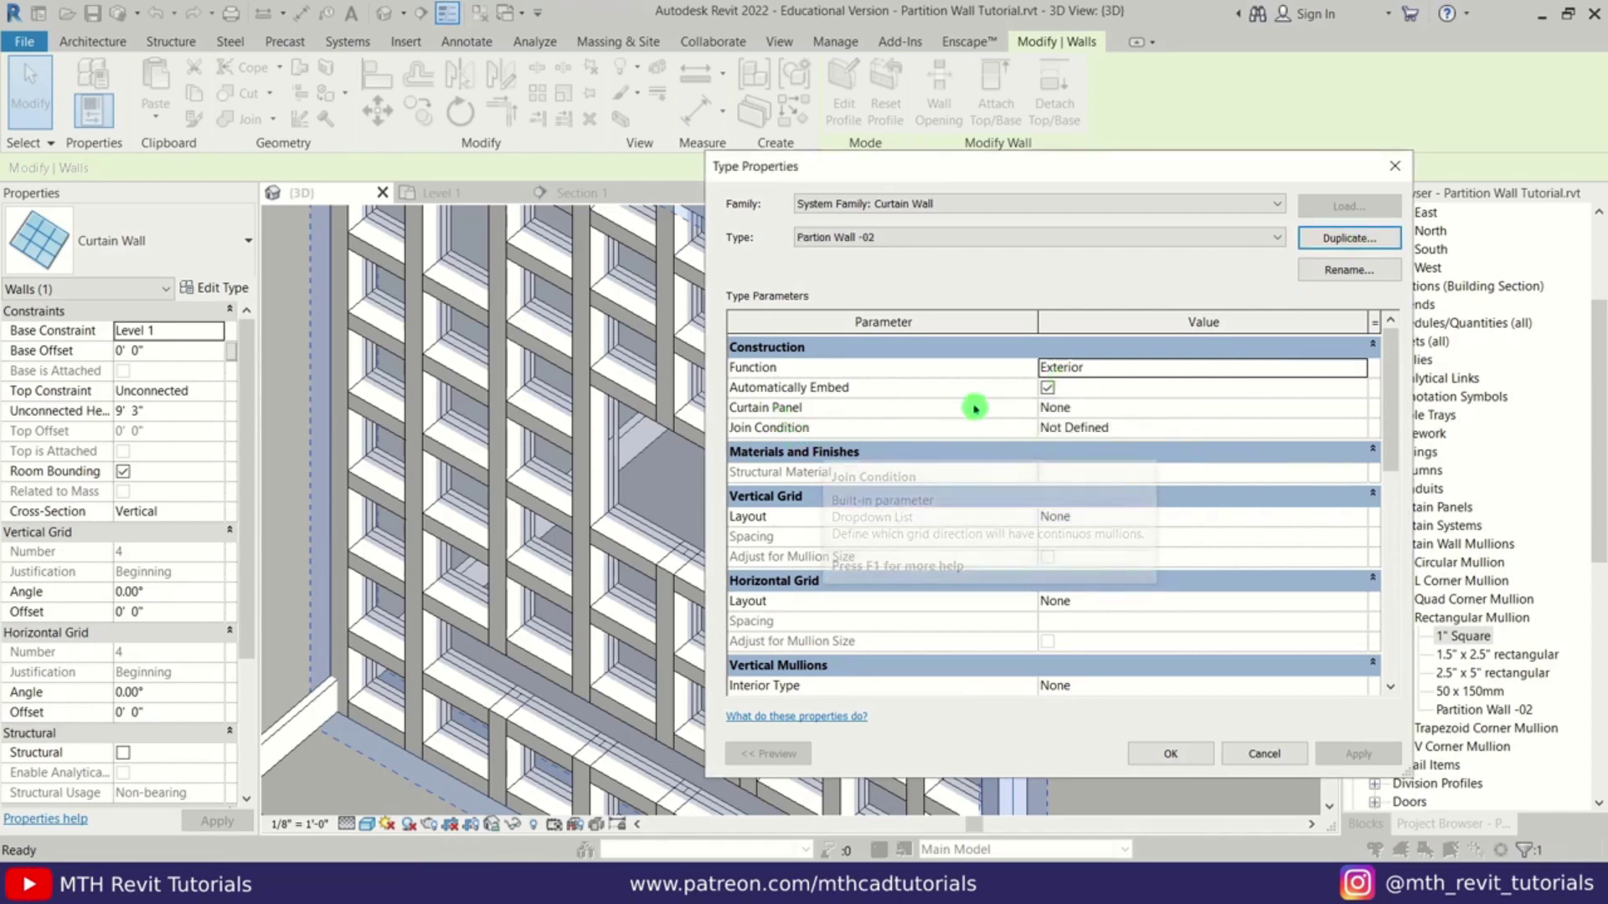
left_click(1347, 414)
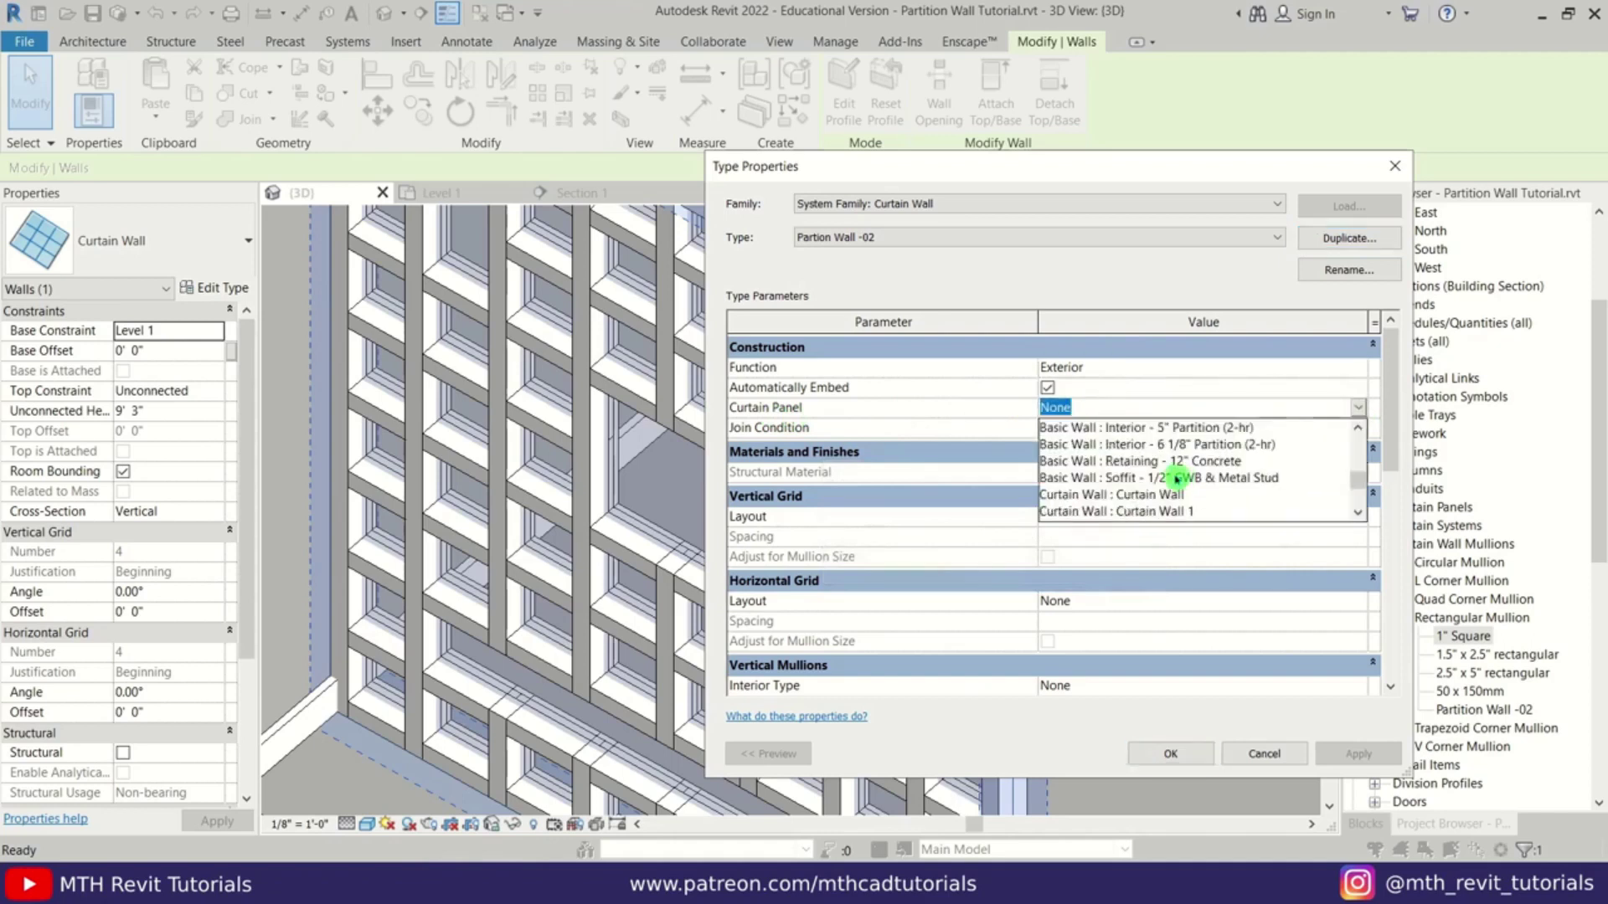
scroll(1106, 479, "down", 3)
scroll(1152, 496, "up", 1)
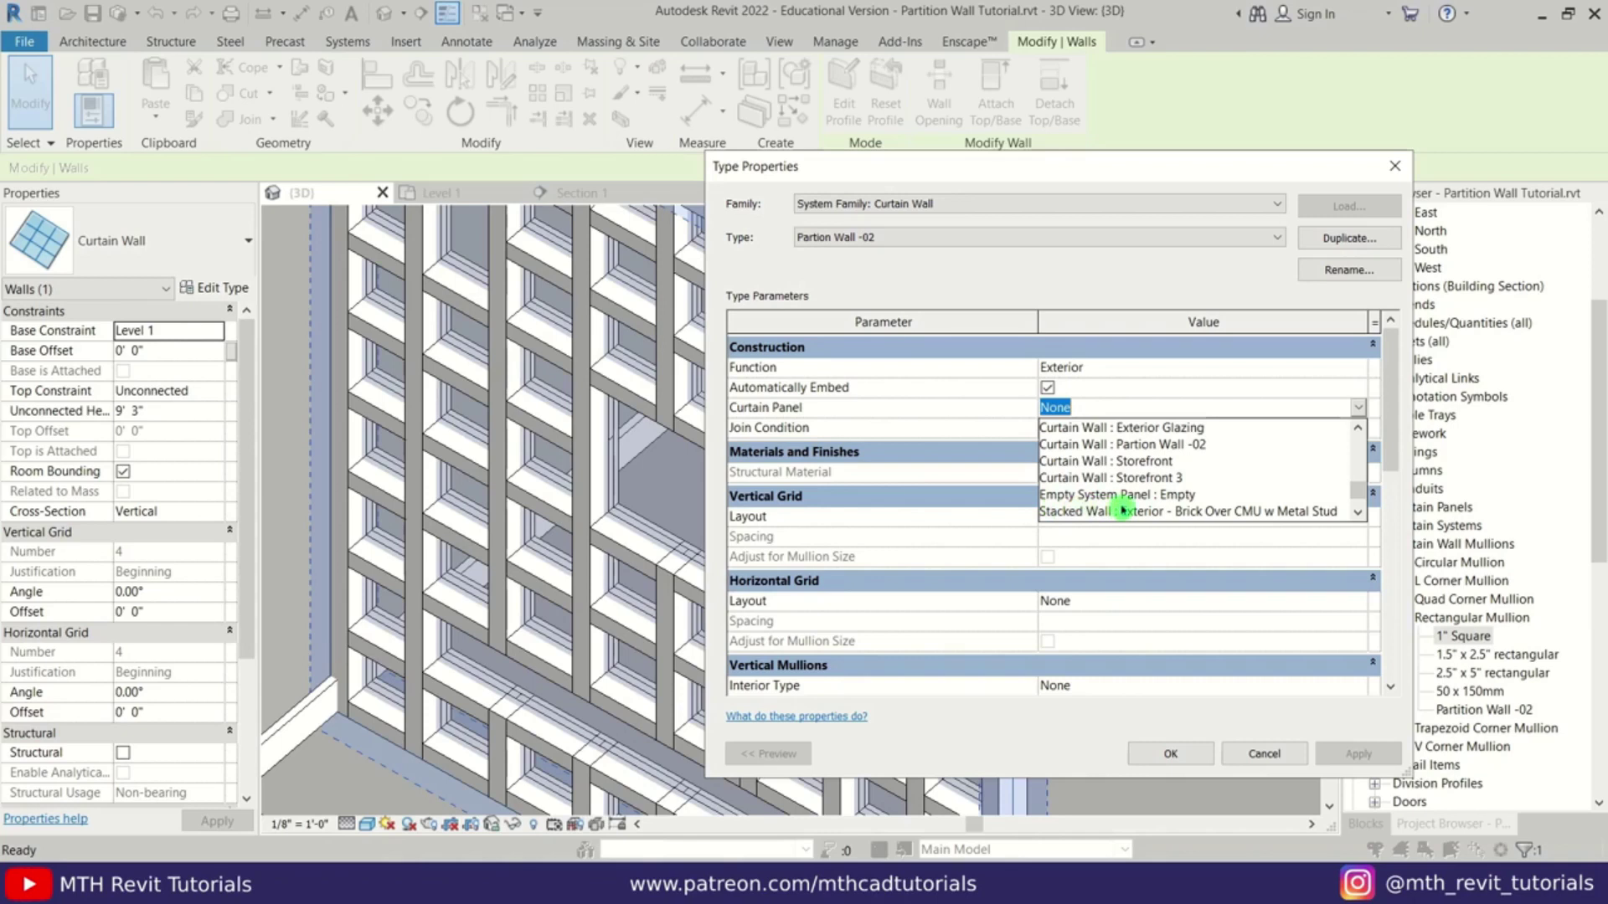
left_click(1180, 495)
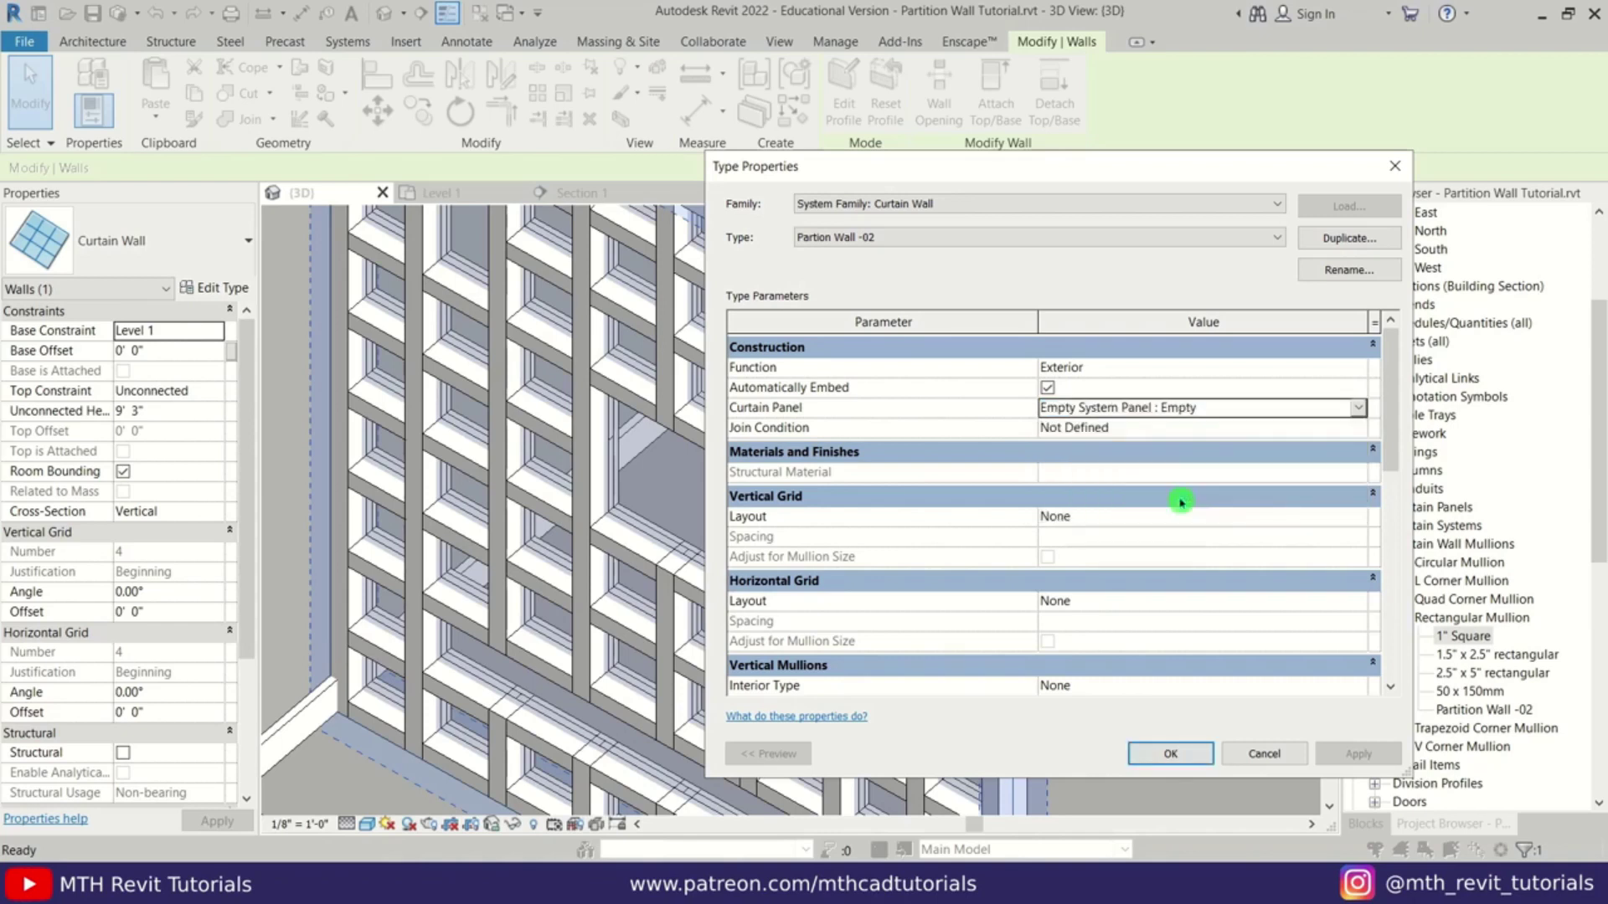
left_click(1169, 754)
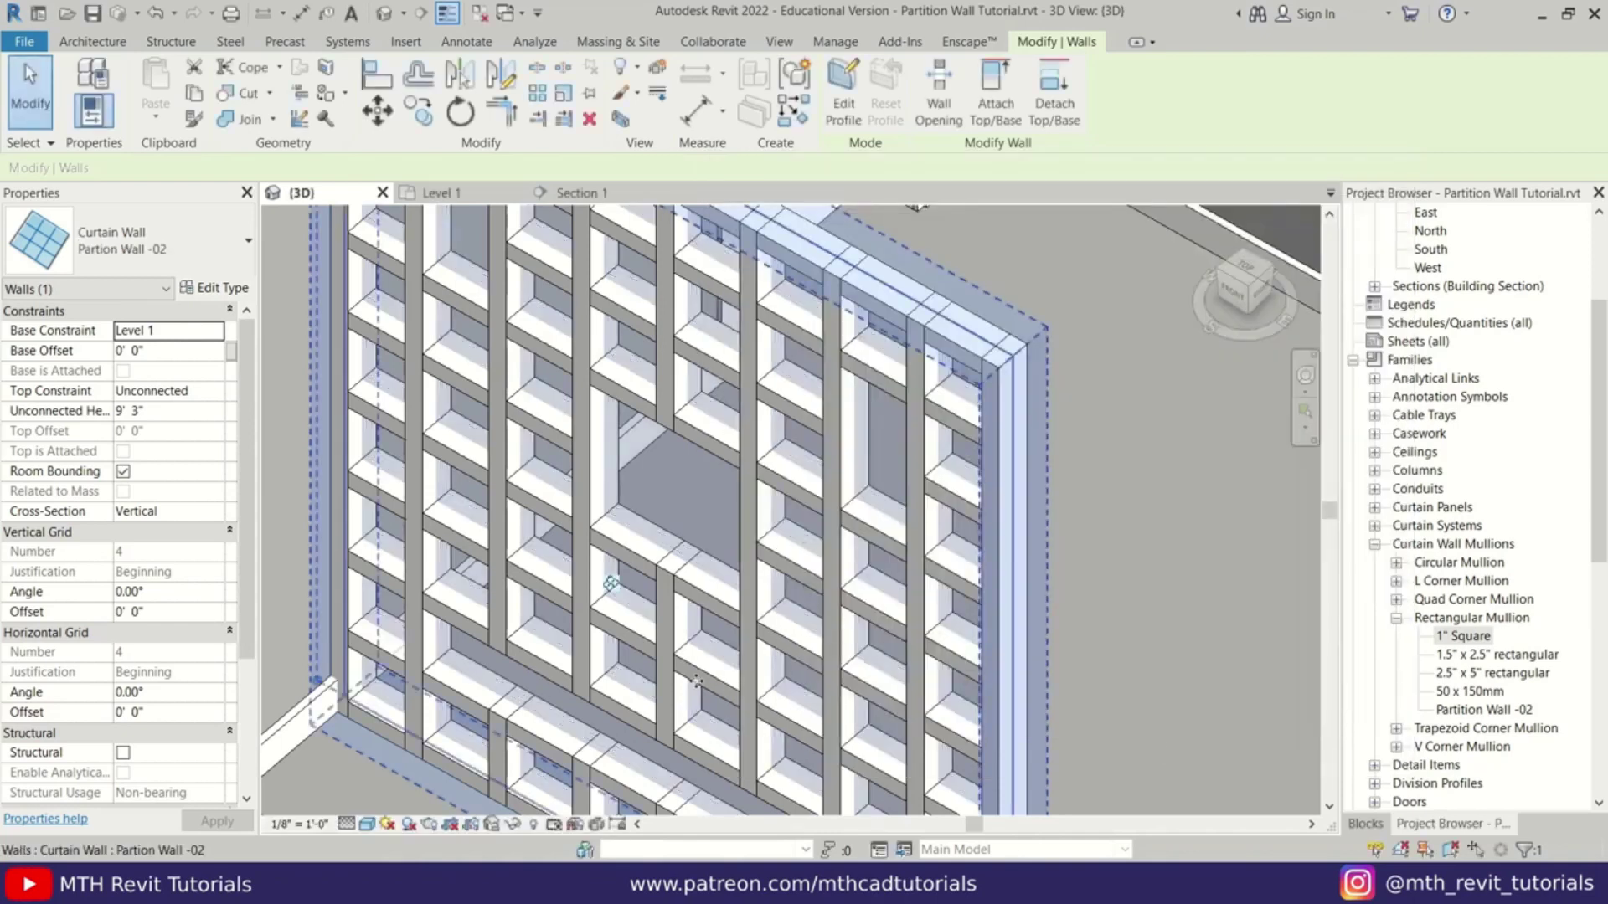
key("Escape")
middle_click_drag(706, 561, 848, 628, "shift")
middle_click_drag(635, 459, 971, 416, "shift")
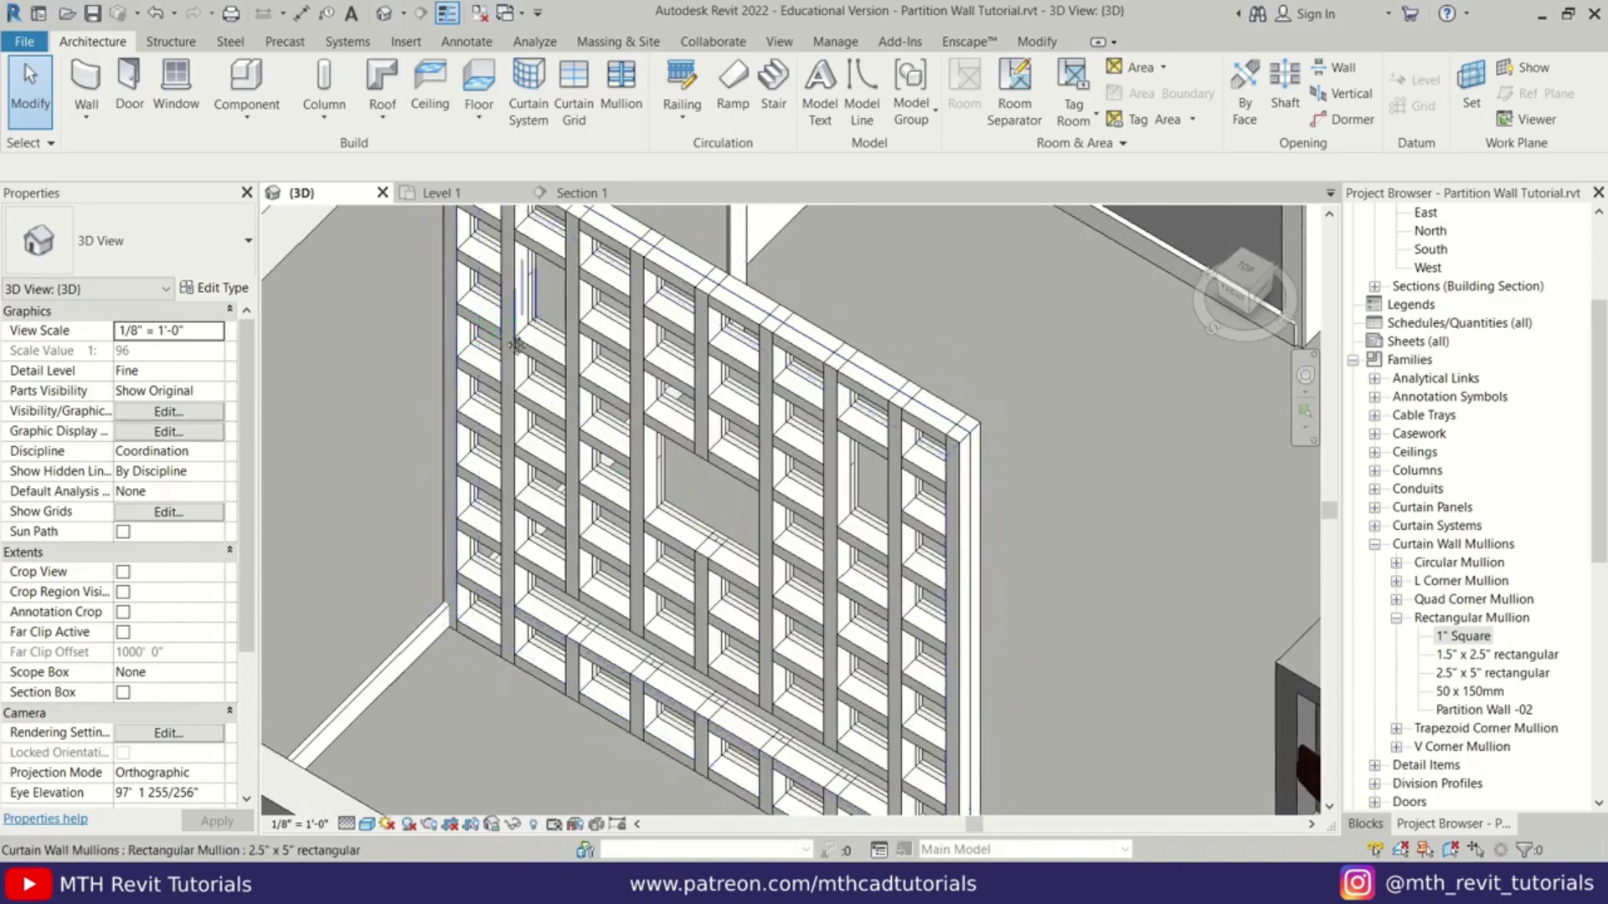
middle_click_drag(506, 330, 438, 321)
middle_click_drag(546, 452, 578, 614, "shift")
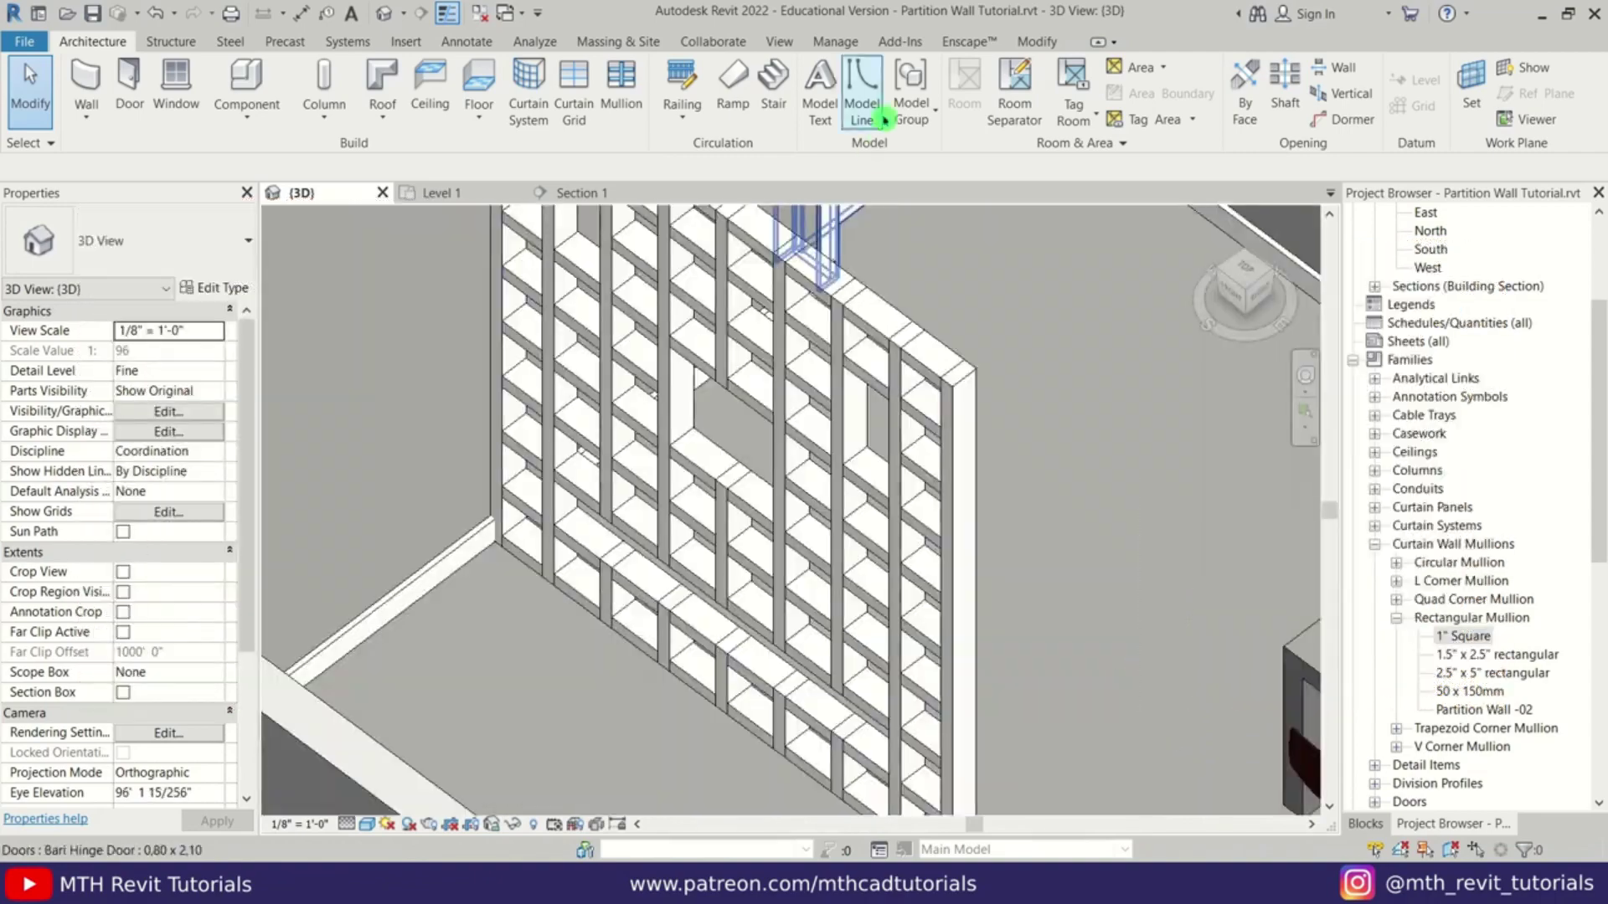
- Open the Blocks add-in, search 'Decoration' and open the Bookcase Decor collection
left_click(899, 41)
left_click(351, 103)
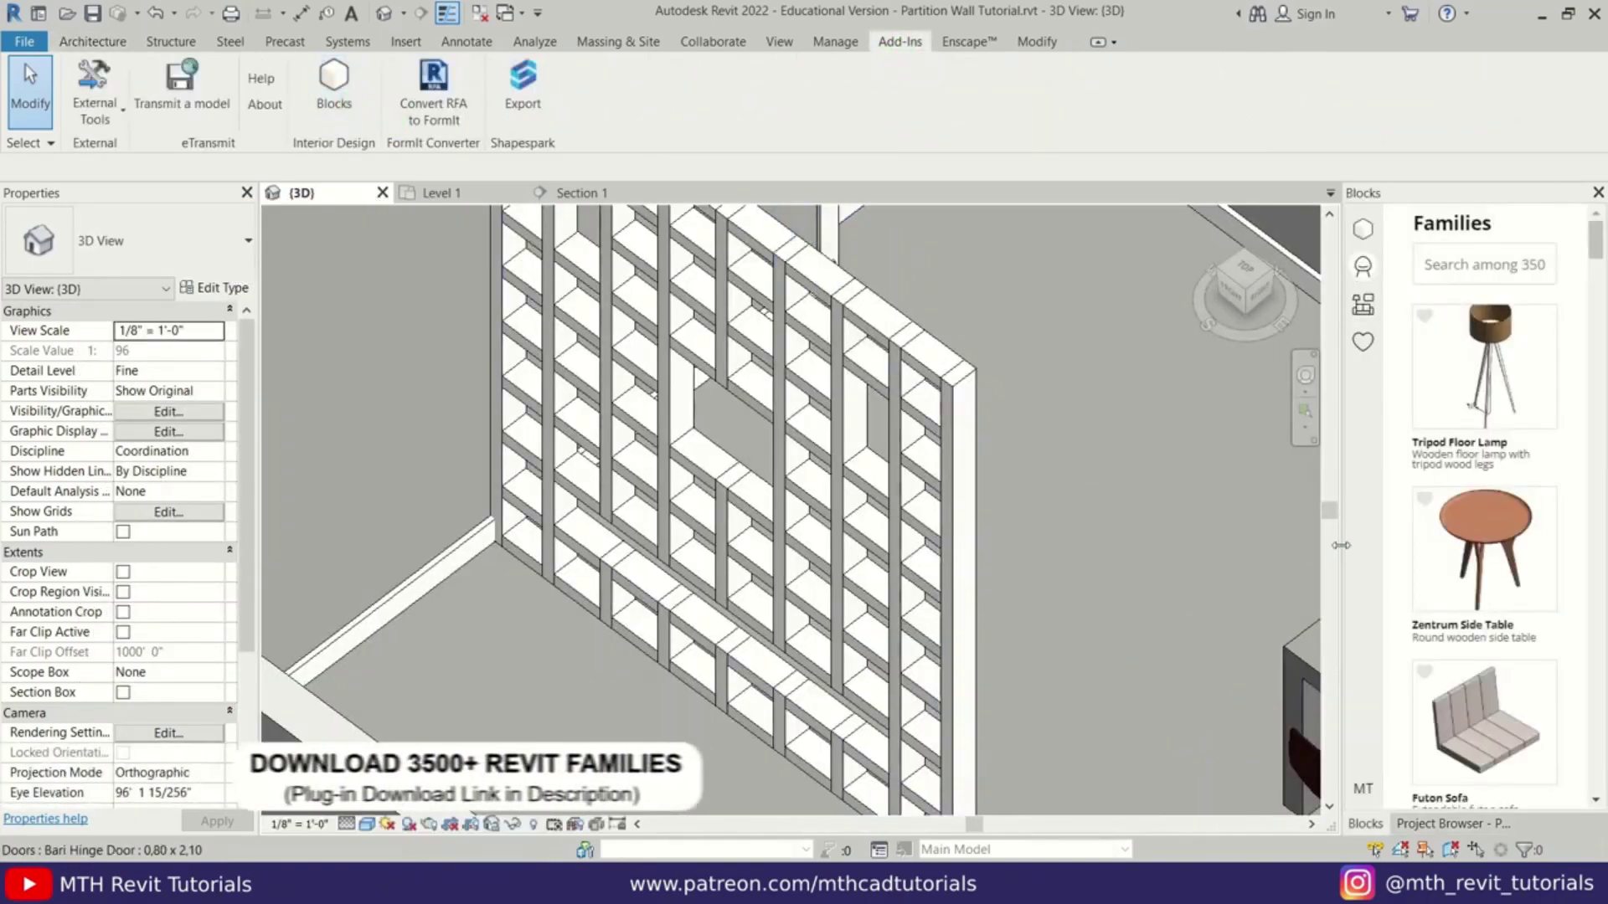
type("ecoration")
left_click(1392, 391)
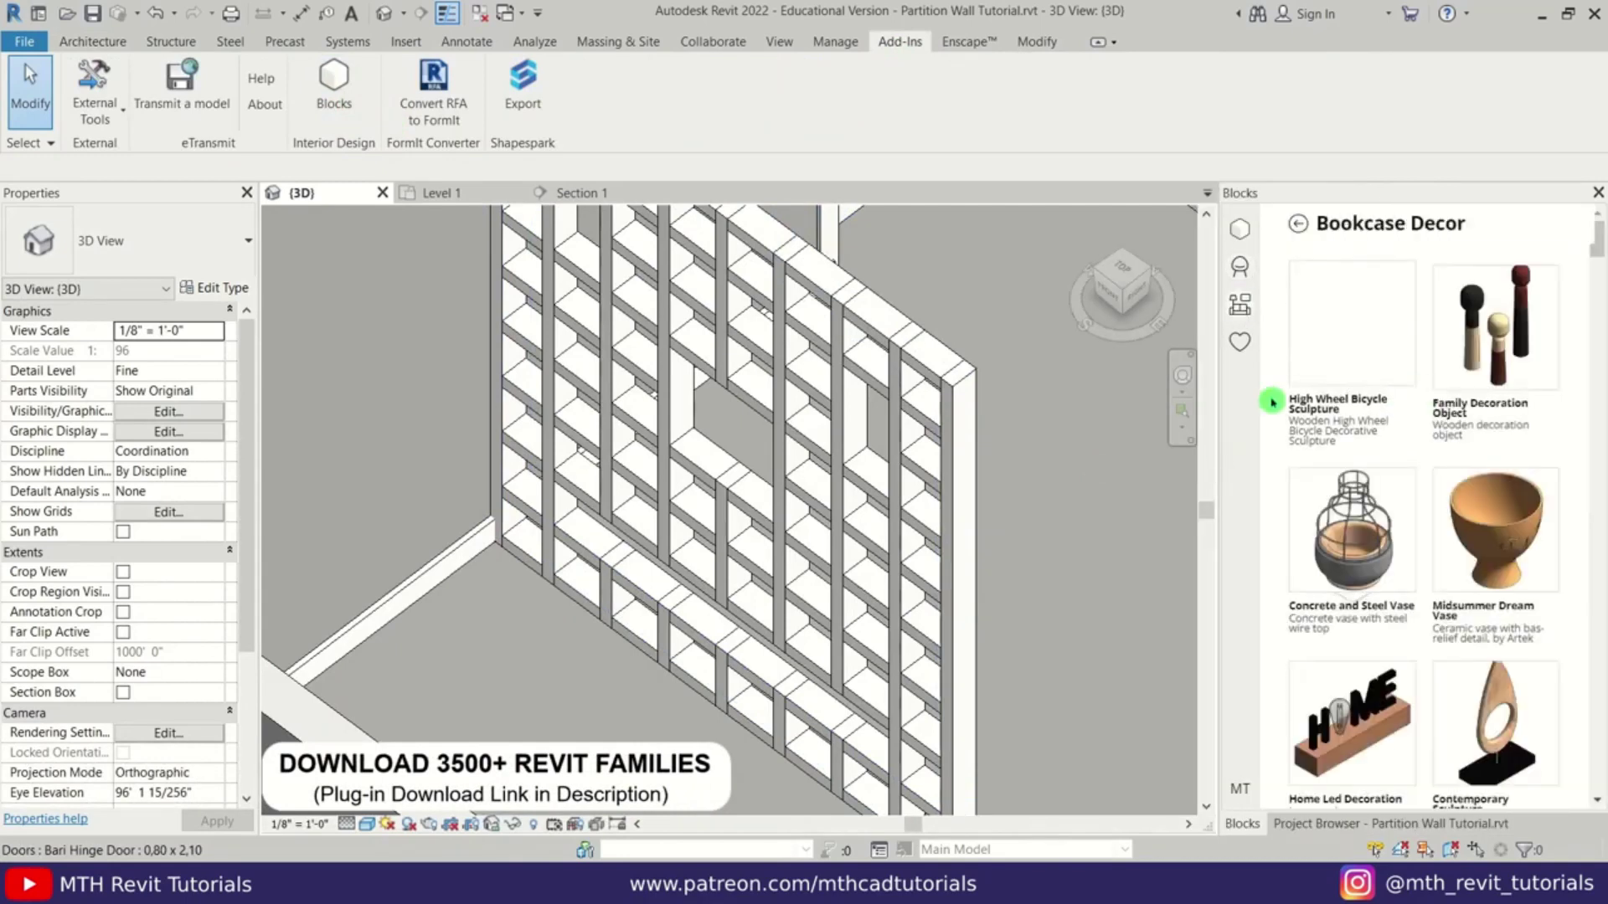
- Place the High Wheel Bicycle Sculpture on a shelf
left_click(1305, 400)
scroll(659, 478, "up", 5)
scroll(645, 404, "down", 4)
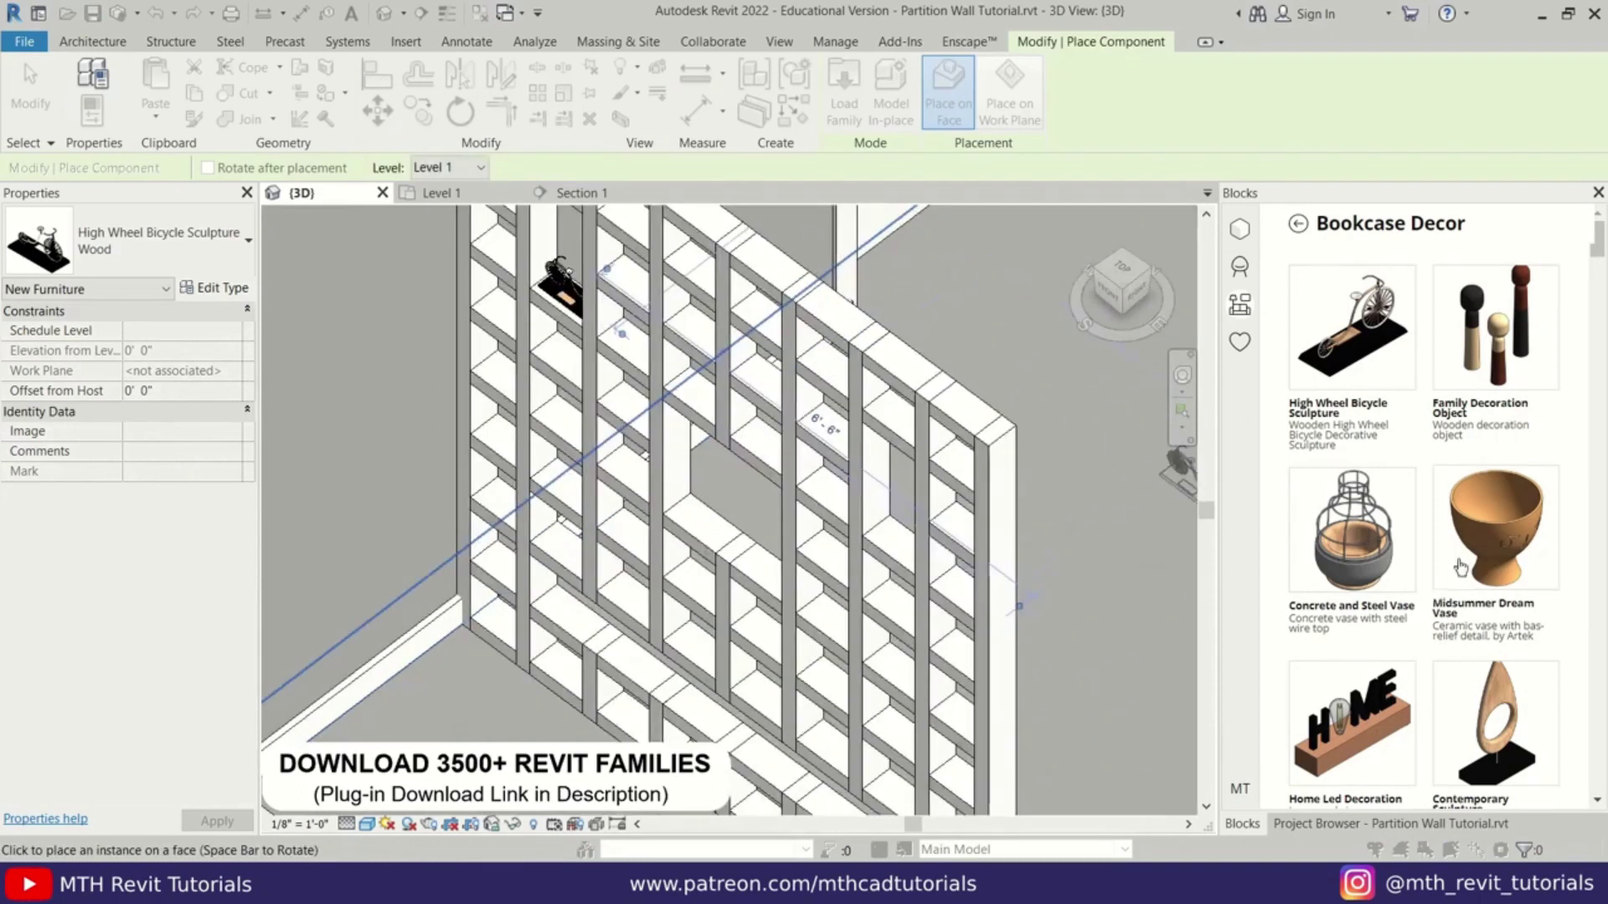
scroll(1352, 712, "down", 3)
key("Escape")
key("Escape")
- Place the HOME LED decoration in the wall opening
left_click(1329, 536)
scroll(712, 502, "up", 4)
left_click(712, 508)
scroll(708, 444, "down", 4)
right_click(1070, 486)
left_click(1089, 497)
scroll(1419, 525, "down", 7)
- Place the Human Sculpture on a shelf
left_click(1306, 475)
middle_click_drag(860, 486, 910, 360)
scroll(844, 544, "up", 3)
left_click(842, 552)
scroll(913, 595, "down", 4)
scroll(973, 420, "up", 4)
key("Escape")
key("Escape")
scroll(1364, 488, "up", 2)
- Place the Seated Articulated Manikin on a shelf and check its position
left_click(1364, 489)
key("Escape")
key("Escape")
scroll(1046, 335, "down", 3)
left_click(896, 392)
scroll(895, 406, "down", 2)
middle_click_drag(915, 478, 969, 464)
left_click(1113, 519)
scroll(1461, 643, "down", 2)
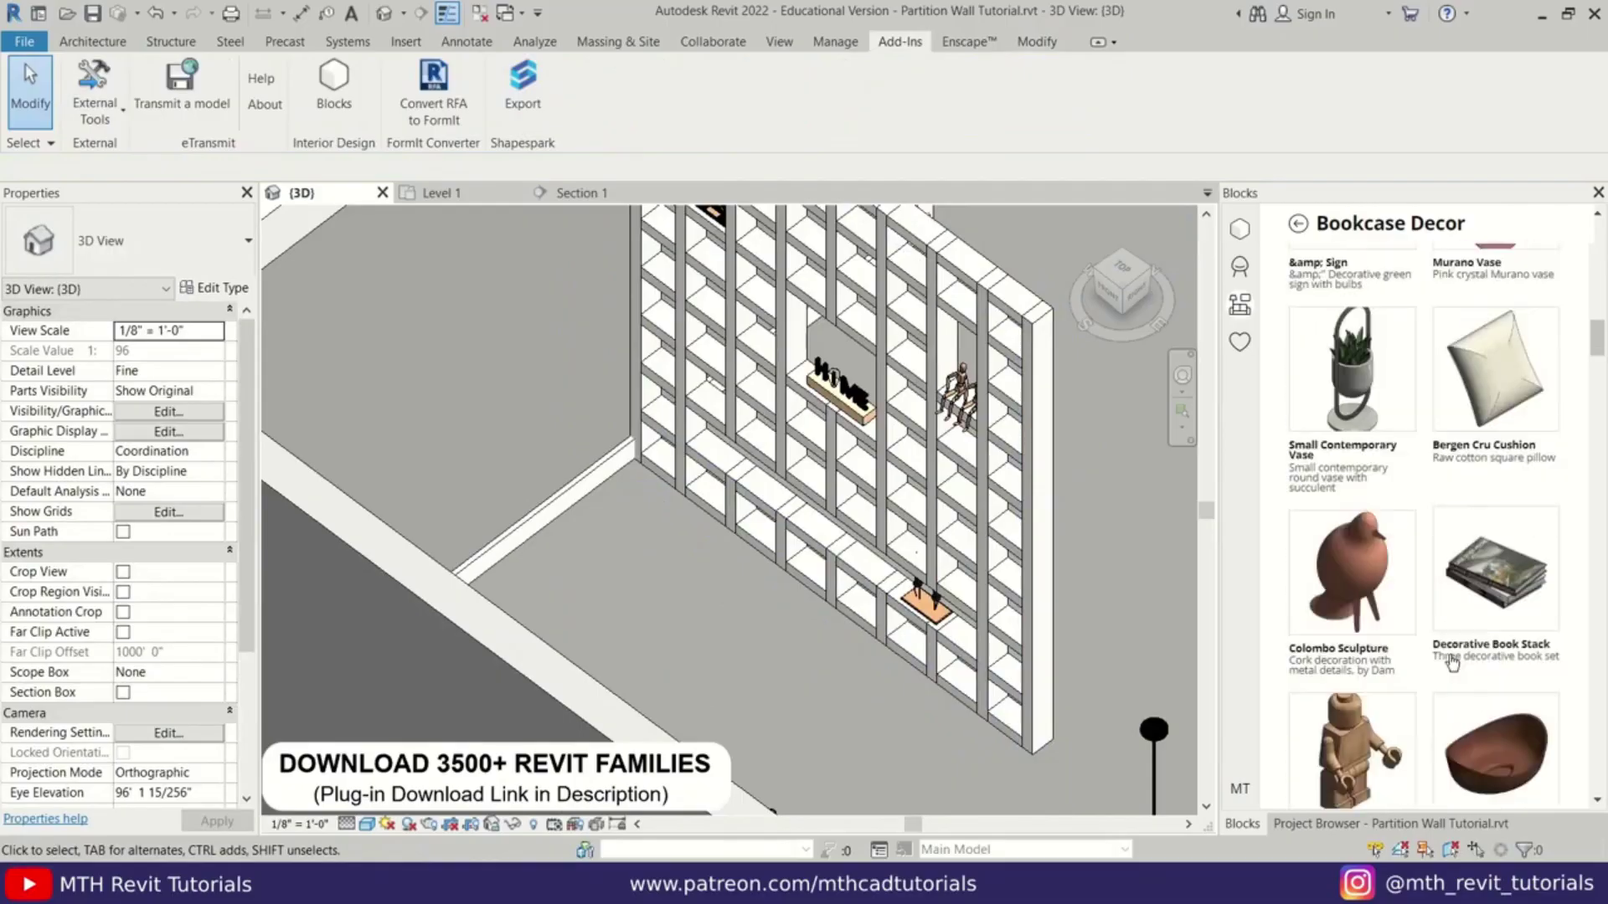